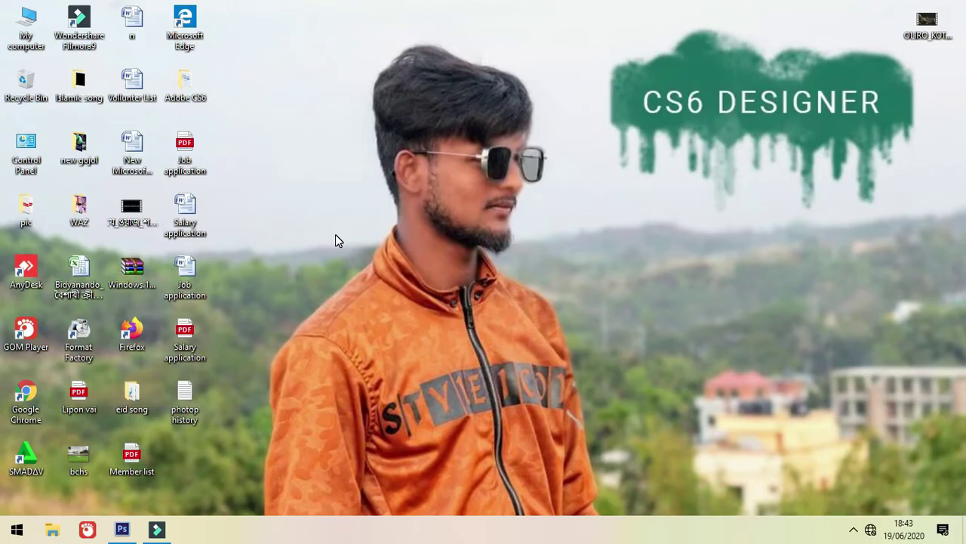
Bring the Photoshop window to the front from the taskbar.
left_click(122, 529)
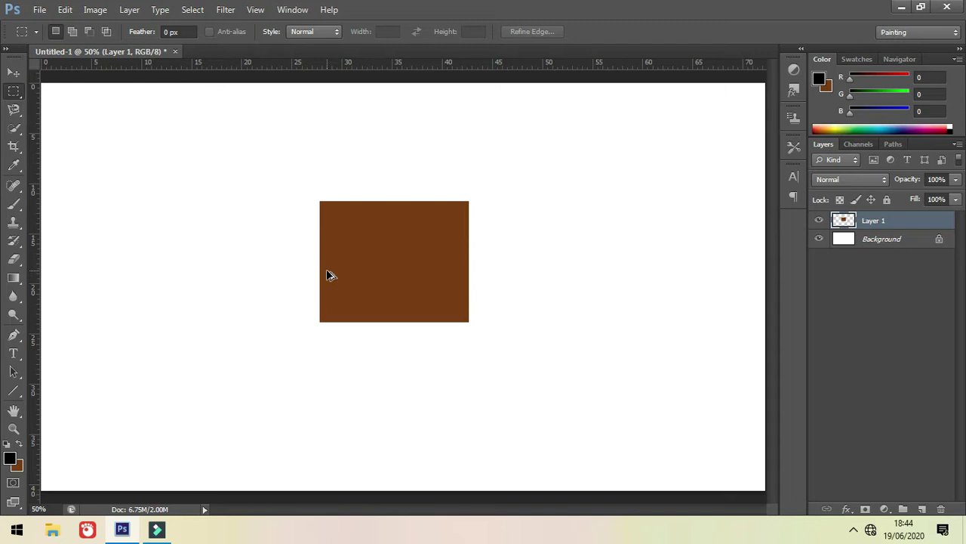
Step back through history to a blank white canvas with only the Background layer.
key("ctrl+alt+z")
key("ctrl+alt+z")
key("ctrl+alt+z")
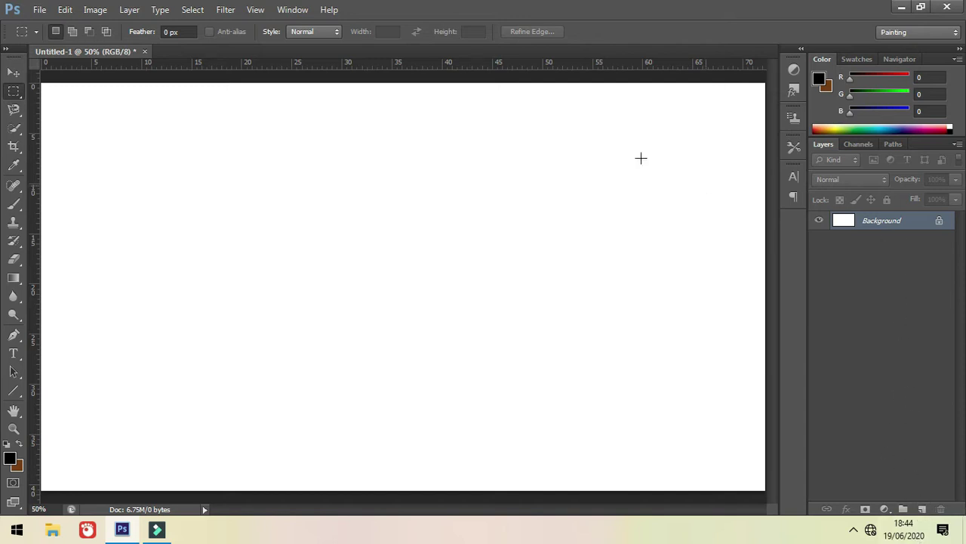
left_click(296, 10)
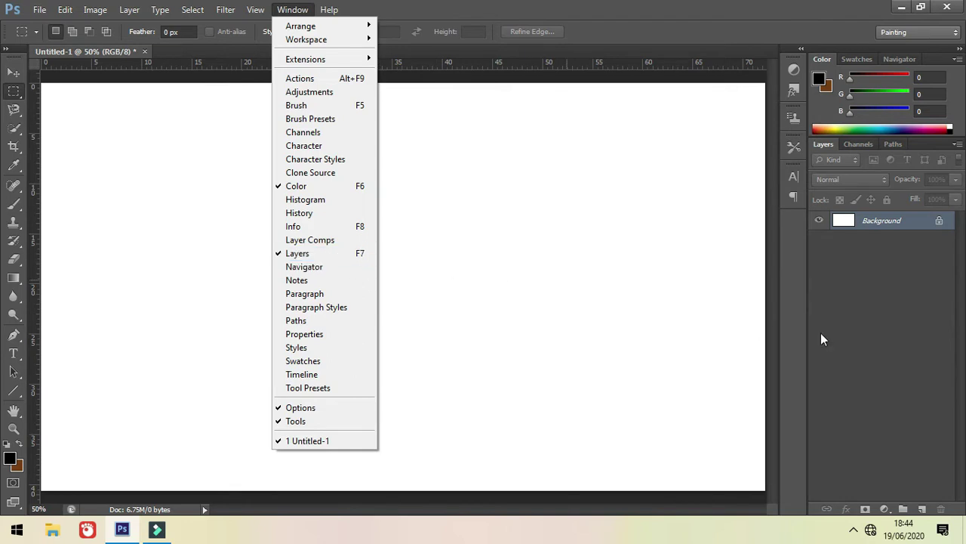
left_click(899, 377)
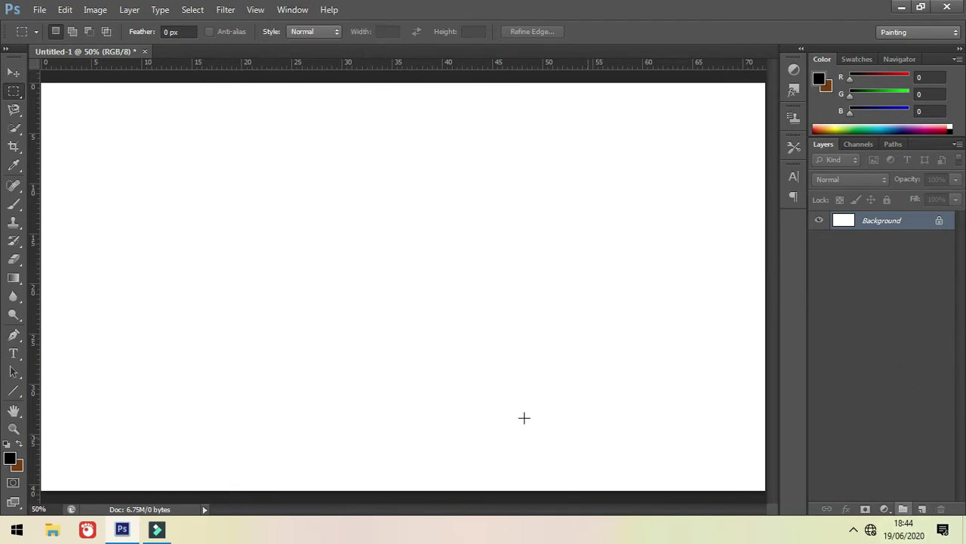
left_click(15, 90)
Draw a wide rectangular selection near the canvas centre.
left_click_drag(272, 194, 465, 348)
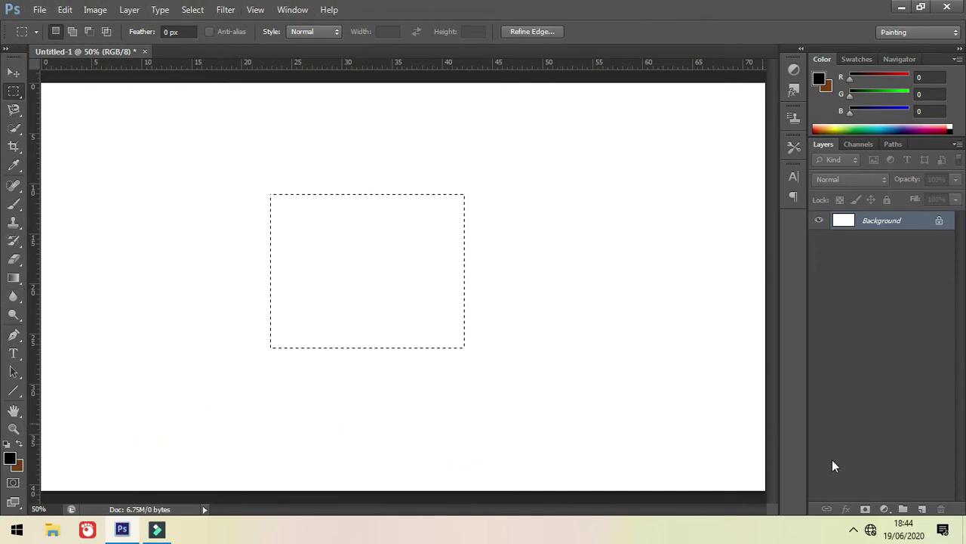
right_click(17, 90)
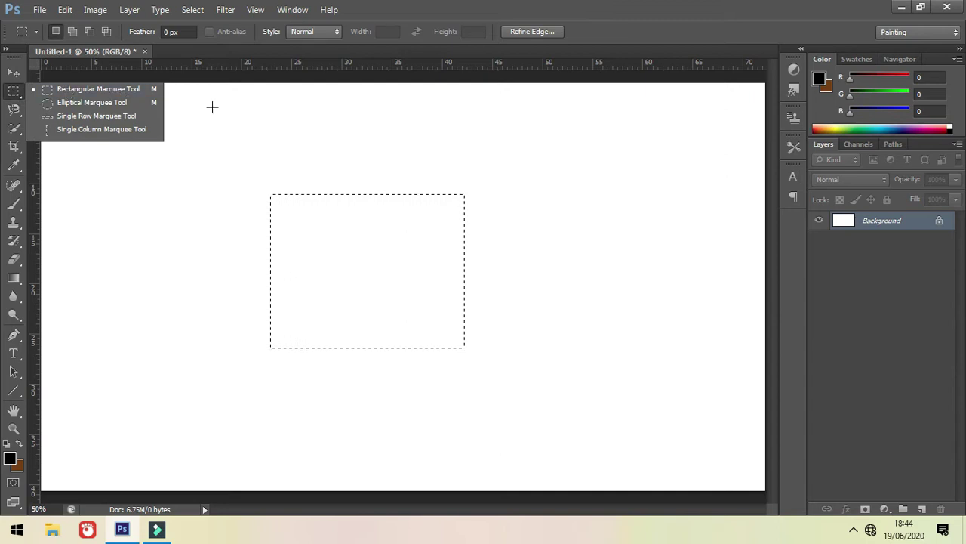
left_click(182, 123)
mouse_move(283, 220)
left_mouse_down()
mouse_move(520, 348)
mouse_move(496, 351)
left_mouse_up()
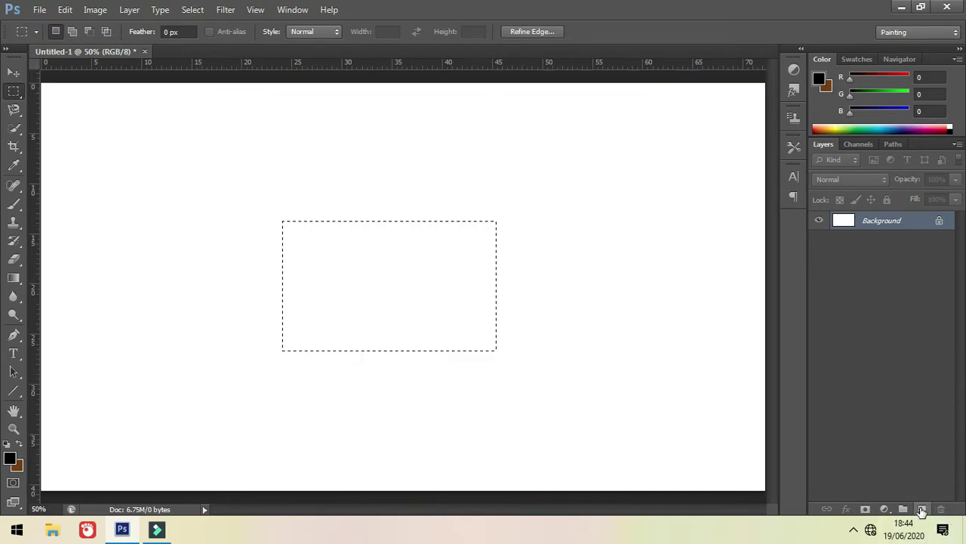
Fill the rectangle with brown on a new Layer 1 and deselect.
left_click(922, 510)
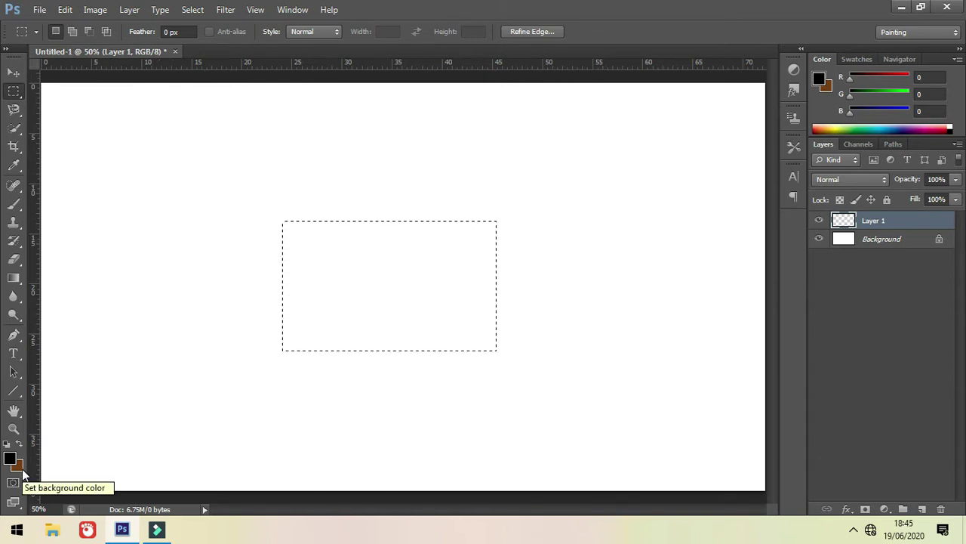
key("ctrl+BackSpace")
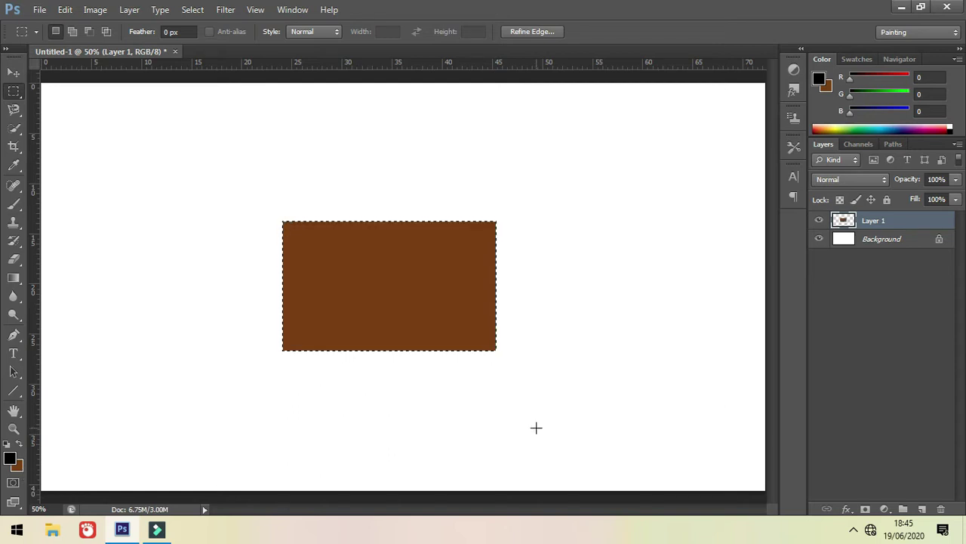
key("ctrl+d")
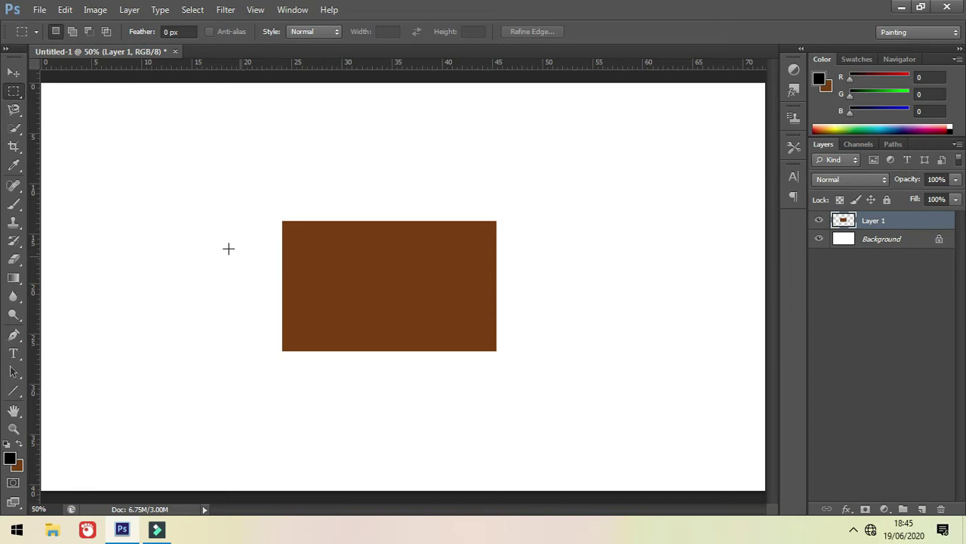
Toggle Background and Layer 1 visibility to check the rectangle against transparency.
left_click(819, 238)
left_click(819, 220)
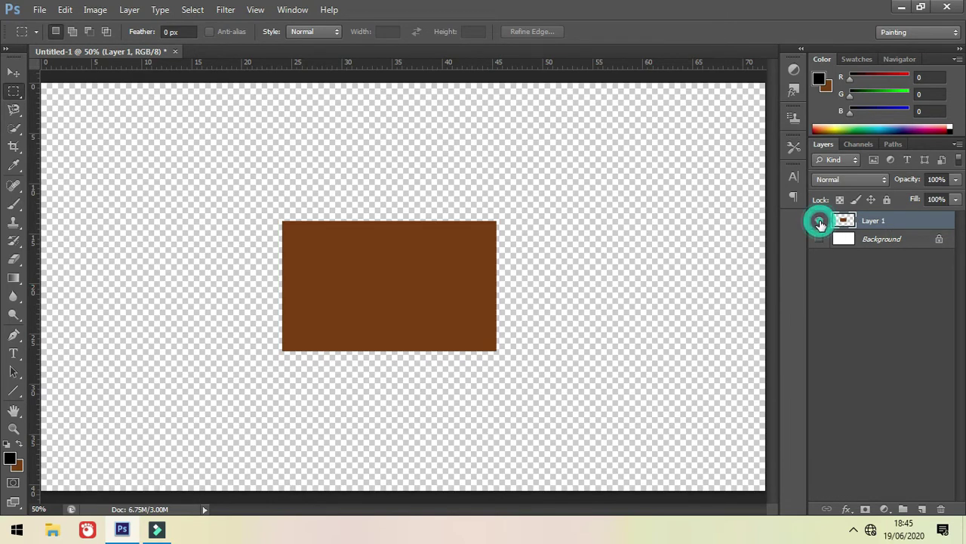
left_click(819, 238)
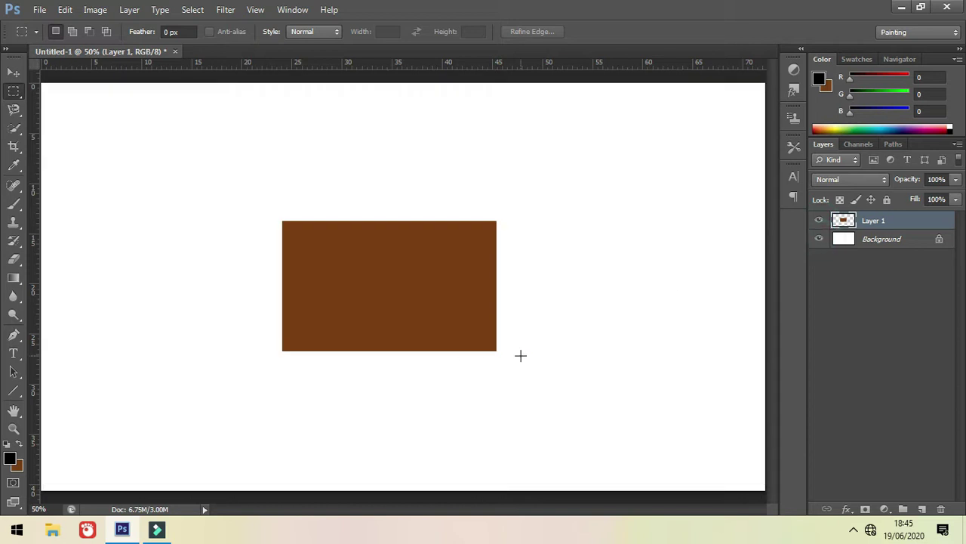
Fill an upper-left elliptical selection with brown on Layer 1 and deselect.
left_click(14, 92)
left_click(61, 101)
left_click_drag(117, 132, 235, 273)
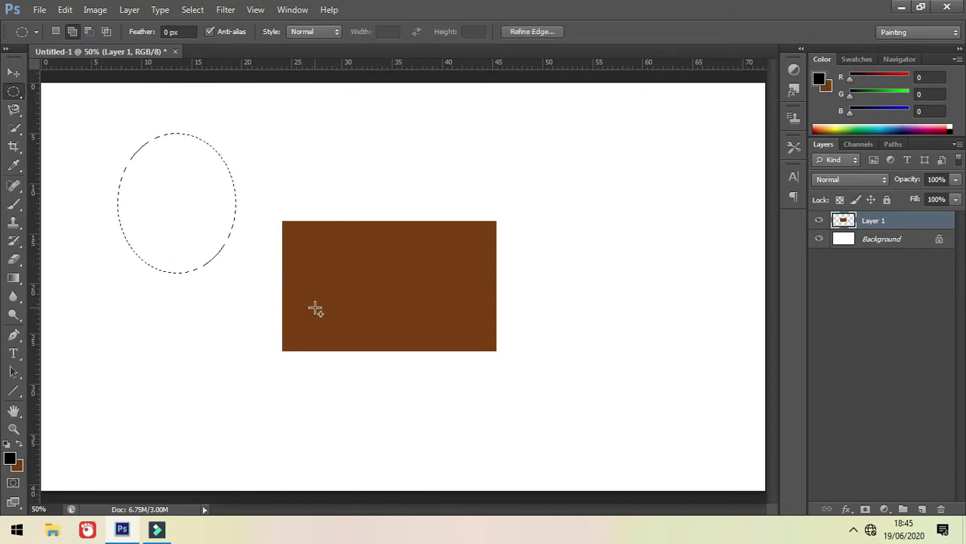
key("ctrl+BackSpace")
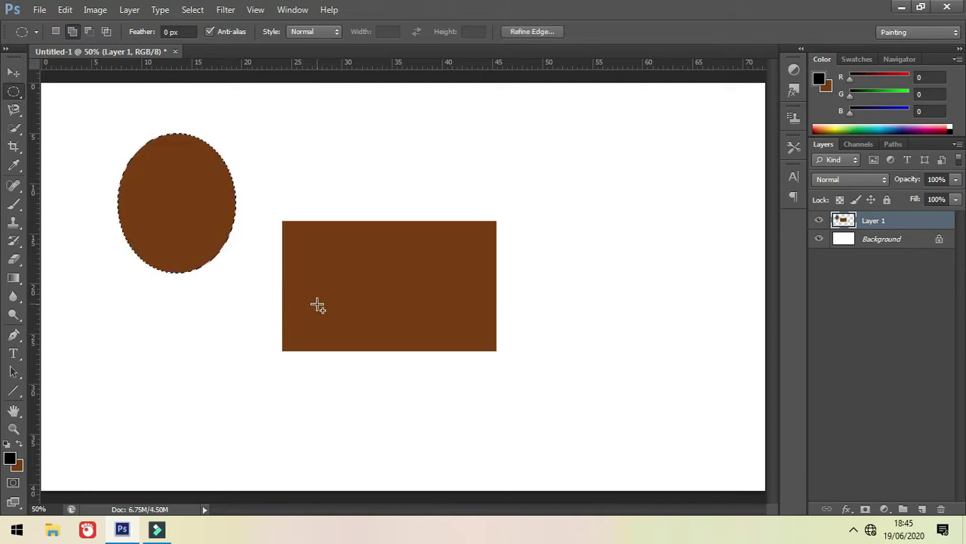
key("ctrl+d")
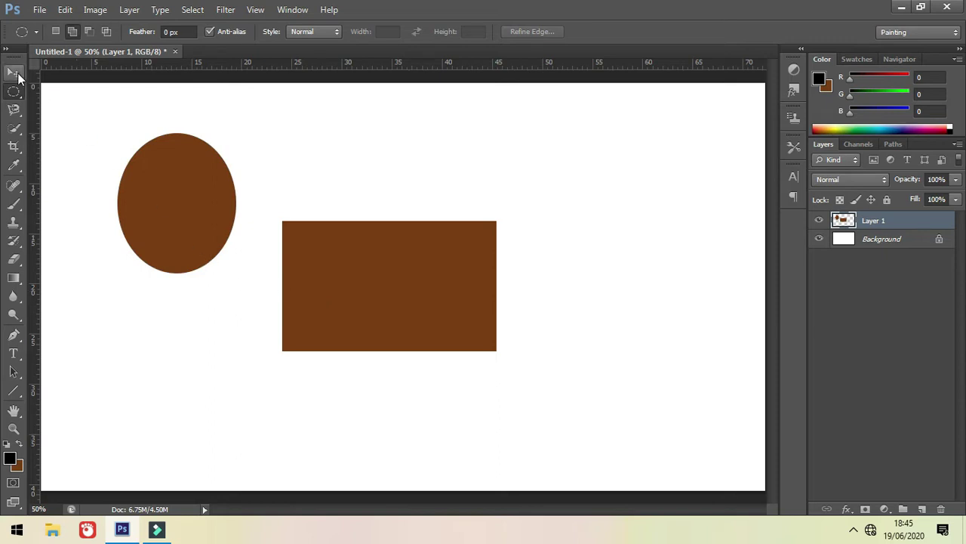
left_click(14, 73)
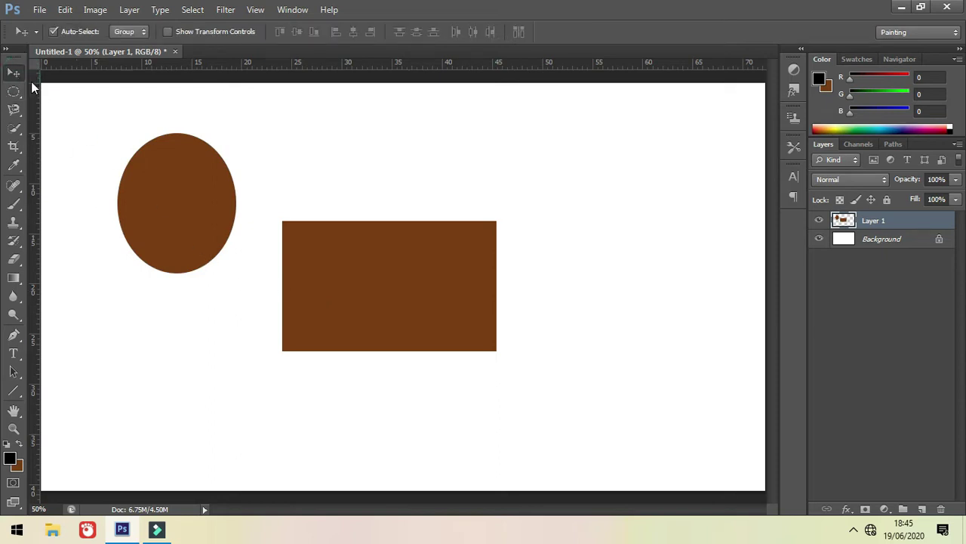
Drag Layer 1's brown oval and rectangle rightward toward the canvas middle.
mouse_move(182, 250)
left_mouse_down()
mouse_move(266, 296)
mouse_move(283, 274)
mouse_move(257, 295)
left_mouse_up()
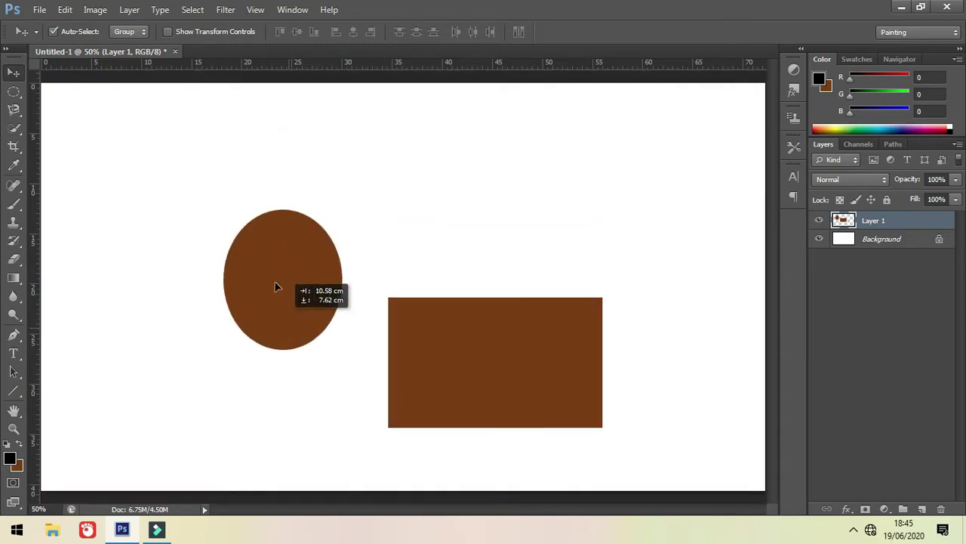
left_click_drag(401, 315, 383, 287)
mouse_move(283, 247)
left_mouse_down()
mouse_move(307, 239)
mouse_move(305, 263)
left_mouse_up()
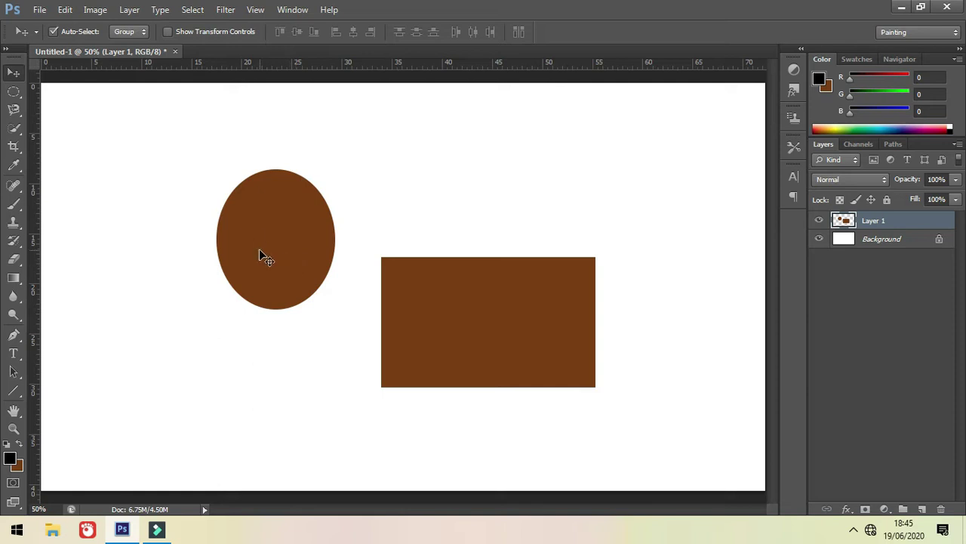
mouse_move(260, 253)
left_mouse_down()
mouse_move(199, 258)
mouse_move(348, 238)
mouse_move(239, 261)
mouse_move(288, 255)
left_mouse_up()
left_click_drag(389, 290, 380, 286)
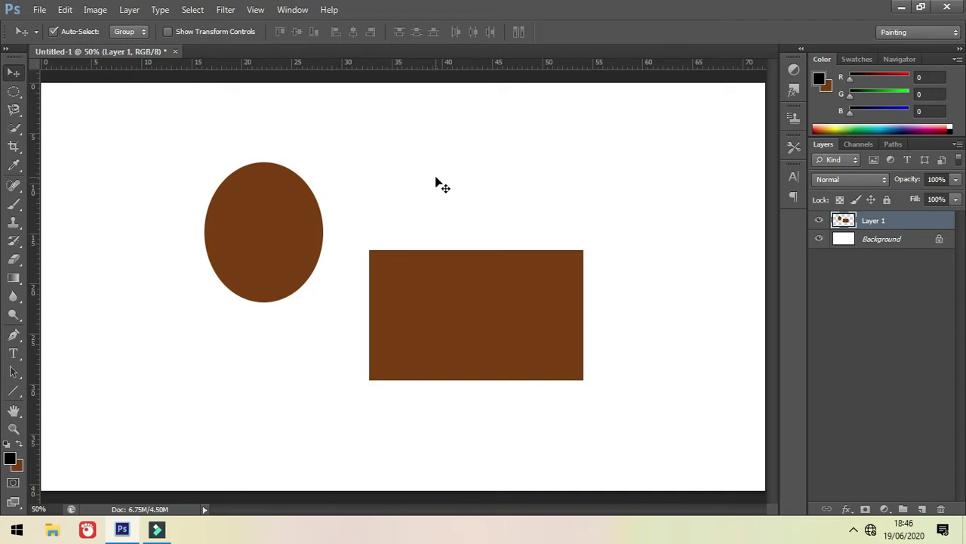
left_click_drag(436, 302, 425, 304)
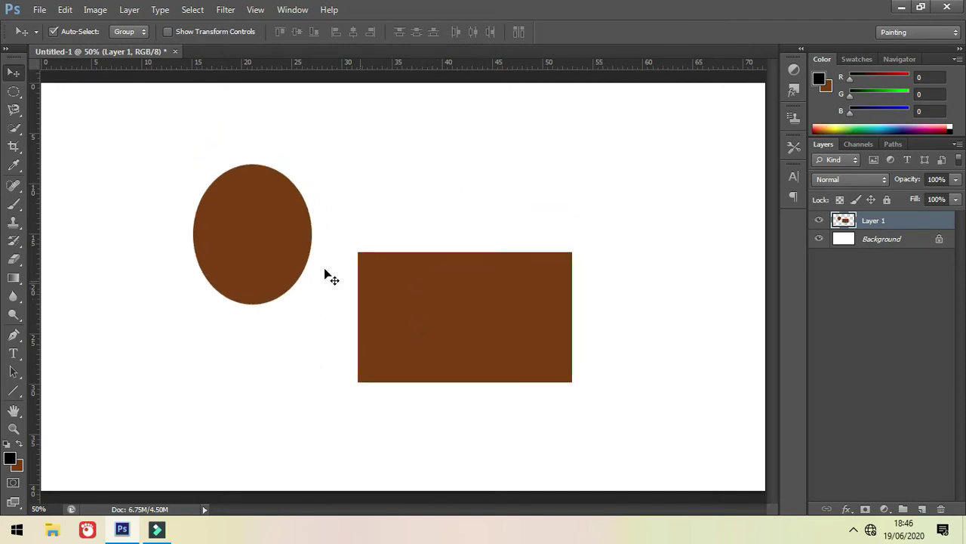
left_click_drag(418, 302, 425, 303)
left_click_drag(536, 310, 460, 251)
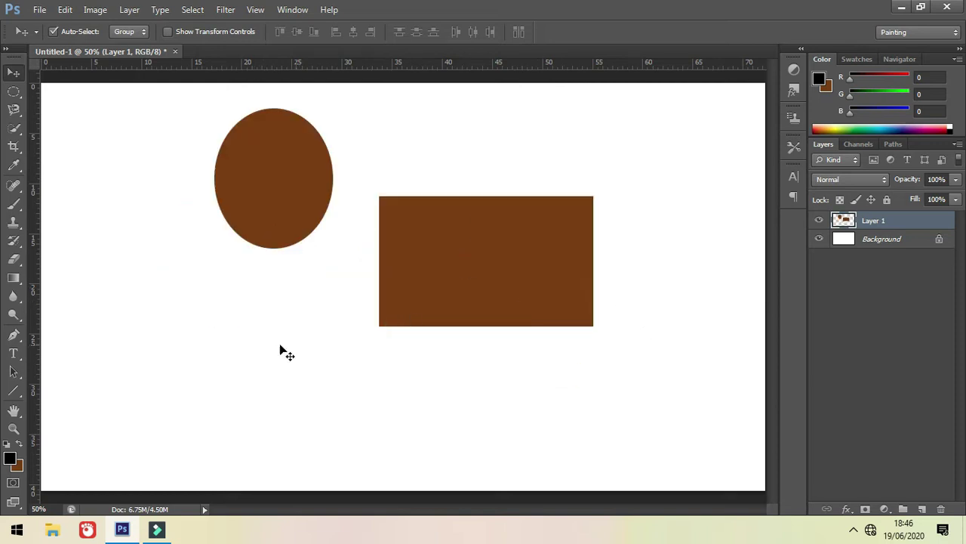
left_click_drag(282, 350, 276, 218)
mouse_move(457, 311)
left_mouse_down()
mouse_move(460, 276)
mouse_move(502, 303)
left_mouse_up()
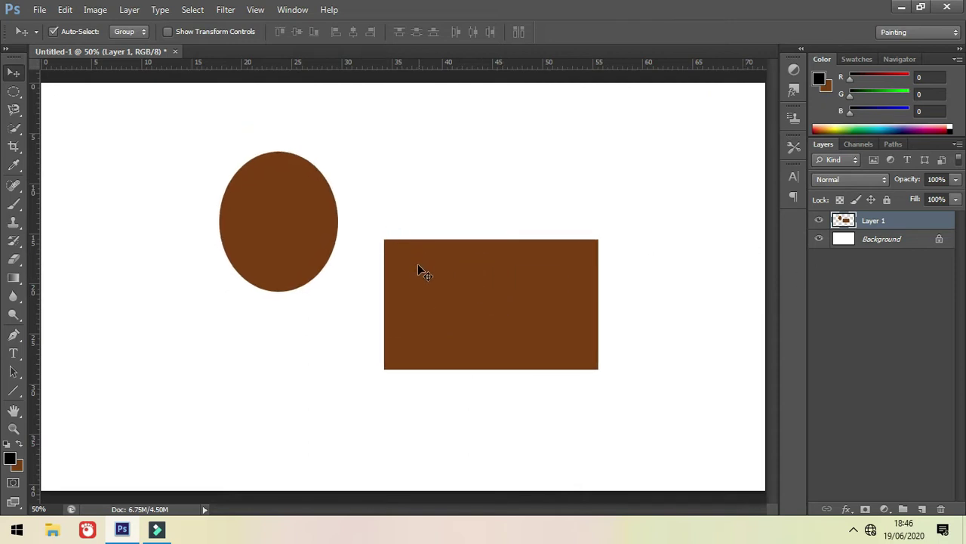
Fill a lower-left elliptical selection with black on new Layer 2 and deselect.
left_click(14, 92)
left_click_drag(115, 262, 230, 407)
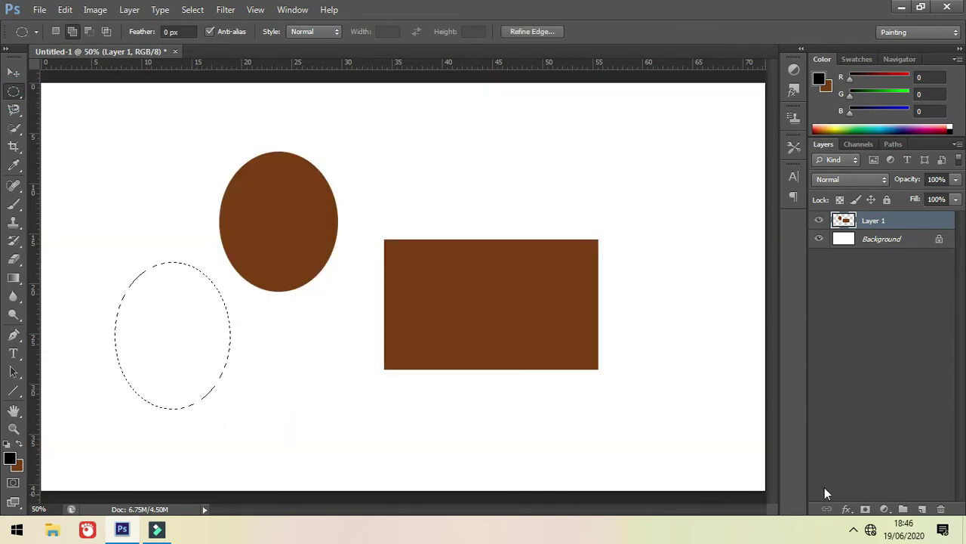
left_click(924, 510)
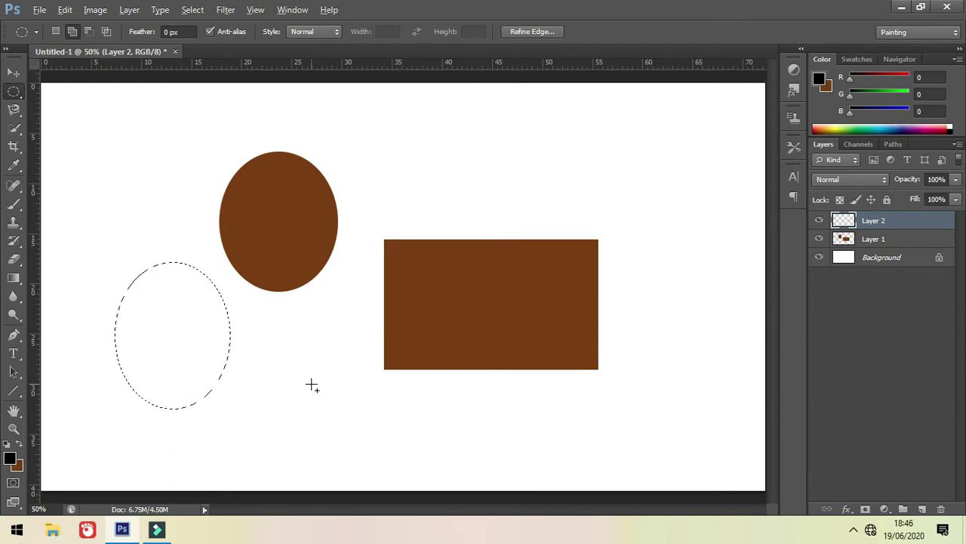
key("alt+BackSpace")
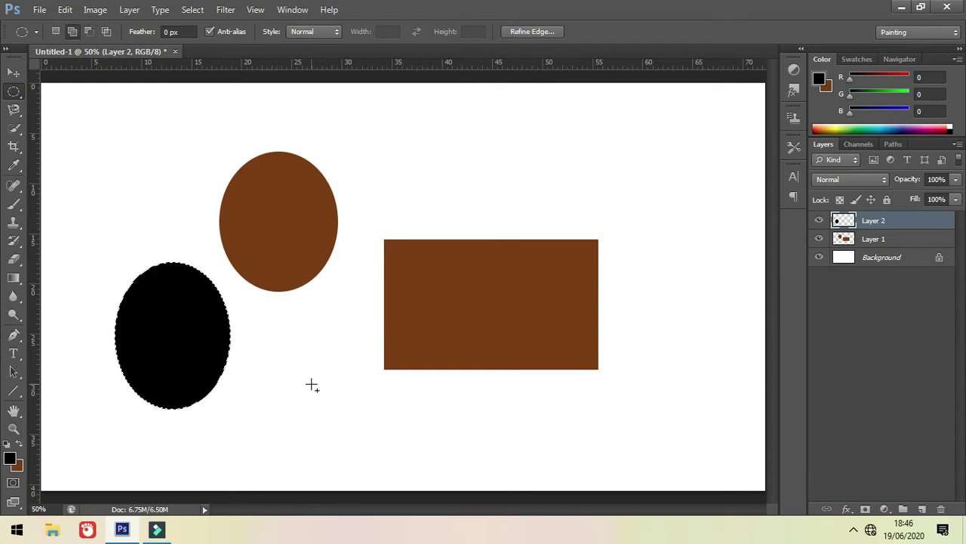
key("ctrl+d")
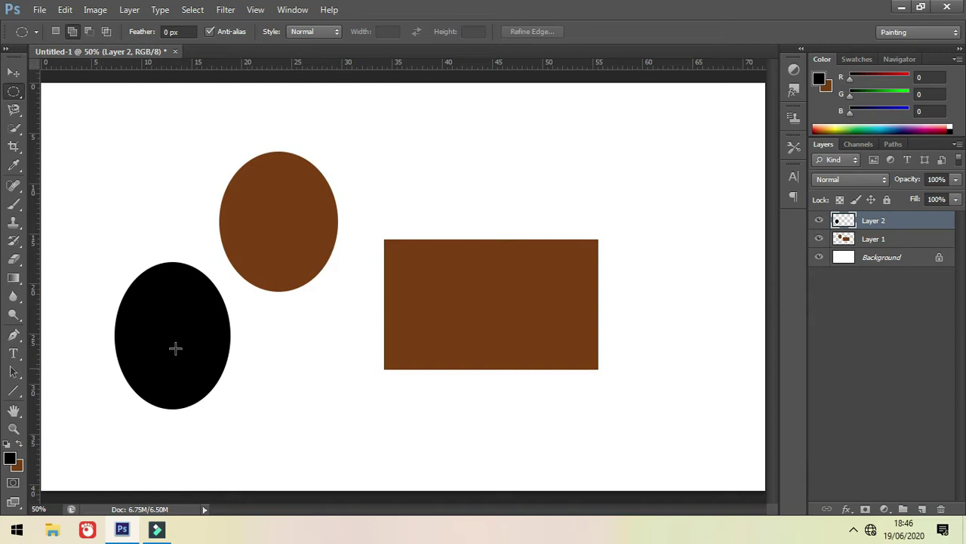
left_click(14, 72)
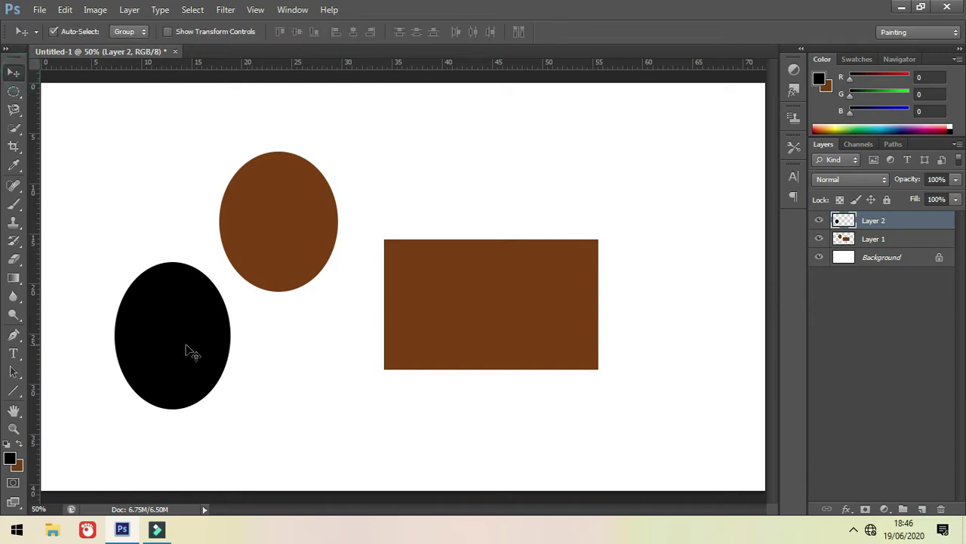
Drag the black oval right and the brown shapes upward with Auto-Select on.
mouse_move(175, 344)
left_mouse_down()
mouse_move(202, 408)
mouse_move(327, 368)
mouse_move(320, 376)
mouse_move(350, 350)
left_mouse_up()
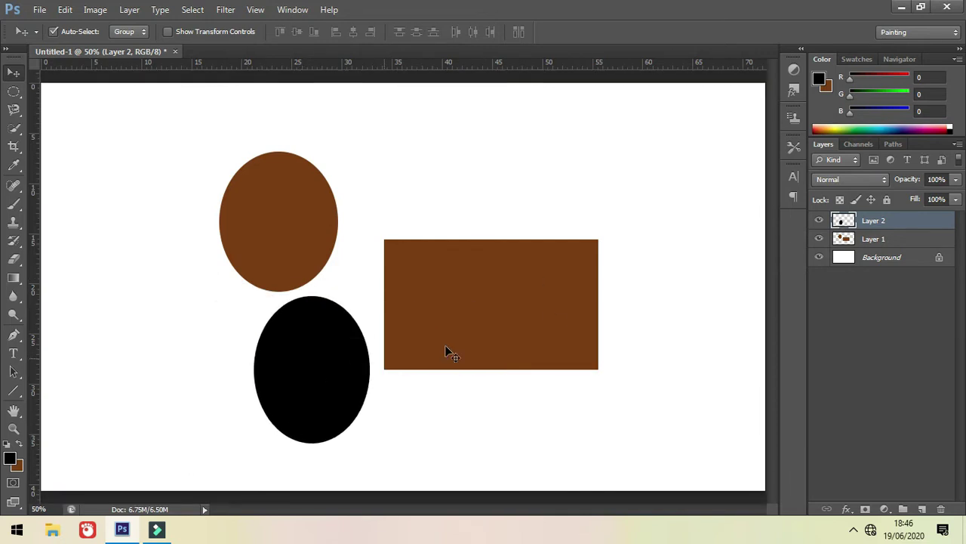
left_click_drag(433, 330, 483, 289)
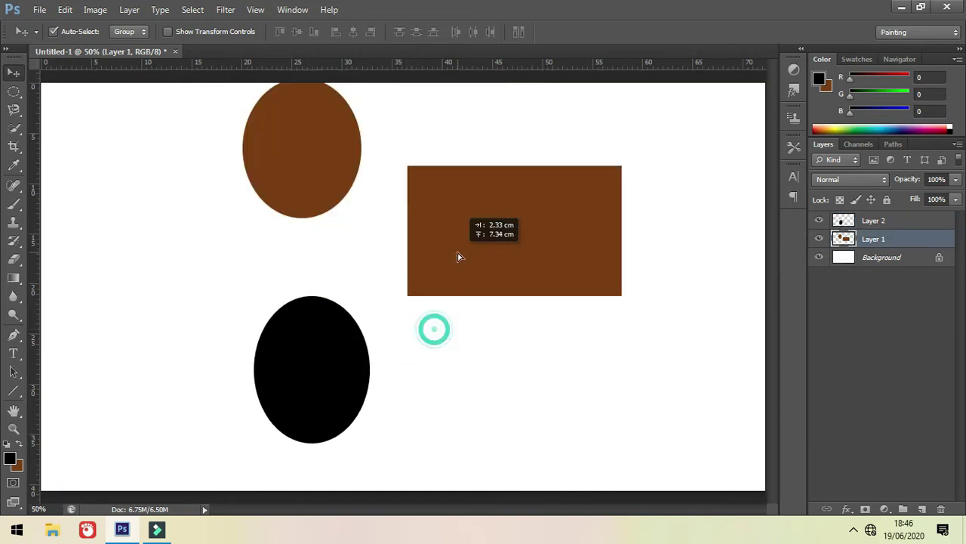
mouse_move(482, 284)
left_mouse_down()
mouse_move(459, 296)
mouse_move(421, 291)
left_mouse_up()
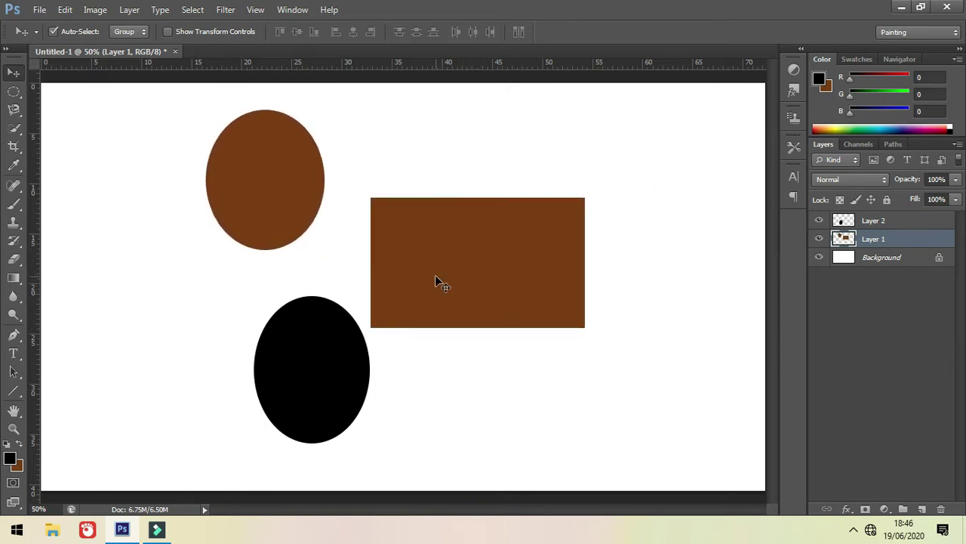
left_click_drag(264, 198, 266, 166)
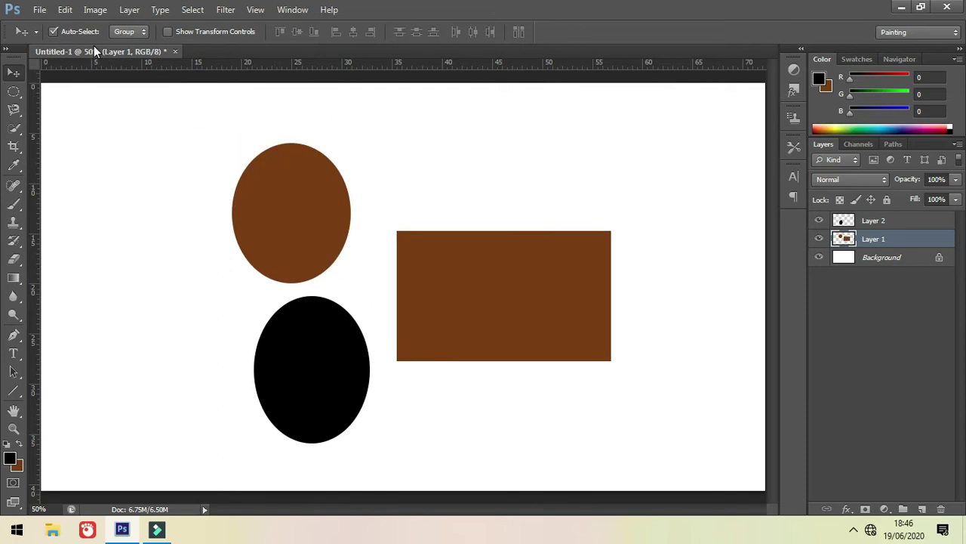
Turn off Auto-Select and nudge only Layer 1's brown shapes into place.
left_click(53, 31)
mouse_move(254, 201)
left_mouse_down()
mouse_move(200, 206)
mouse_move(221, 185)
left_mouse_up()
mouse_move(332, 358)
left_mouse_down()
mouse_move(363, 347)
mouse_move(330, 360)
mouse_move(345, 365)
left_mouse_up()
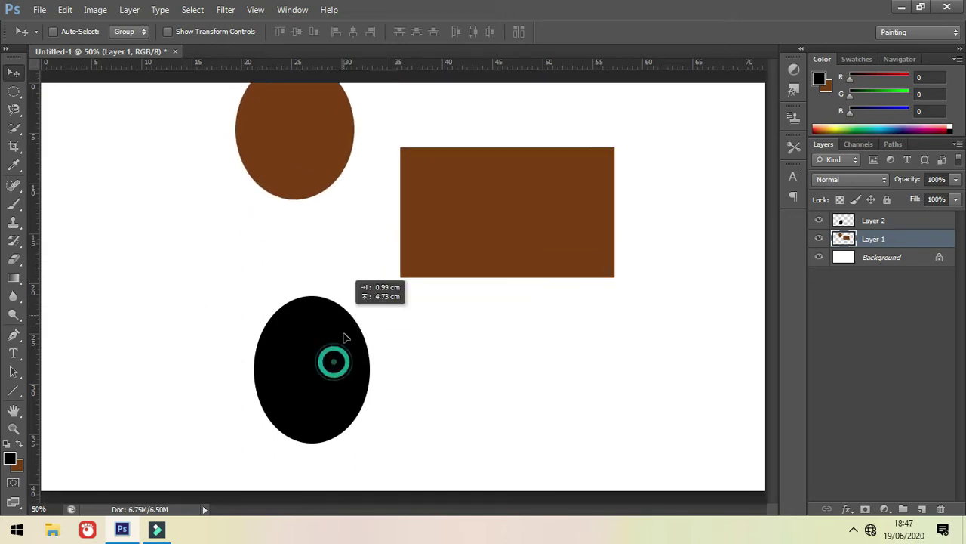
Toggle Auto-Select to move the black ellipse left and nudge the brown shapes.
left_click(53, 32)
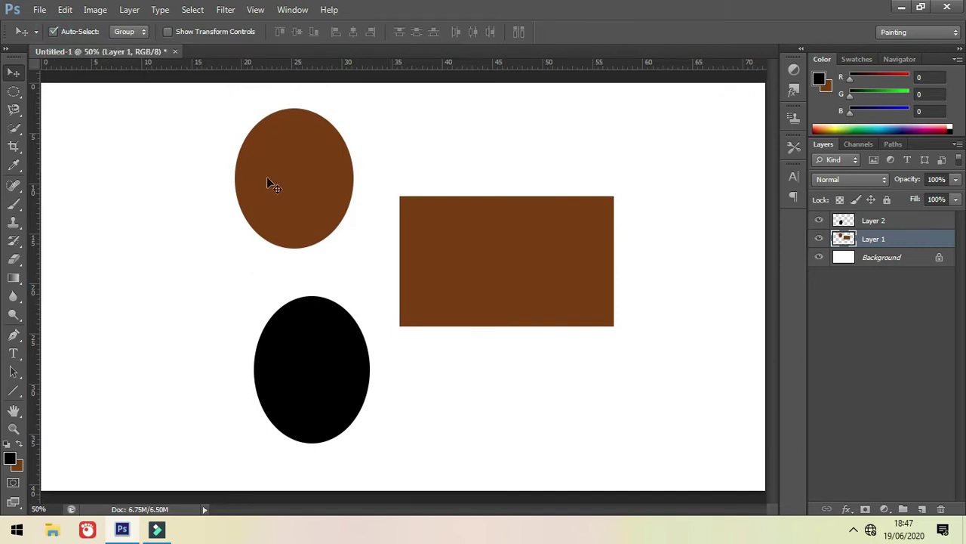
left_click_drag(316, 362, 198, 357)
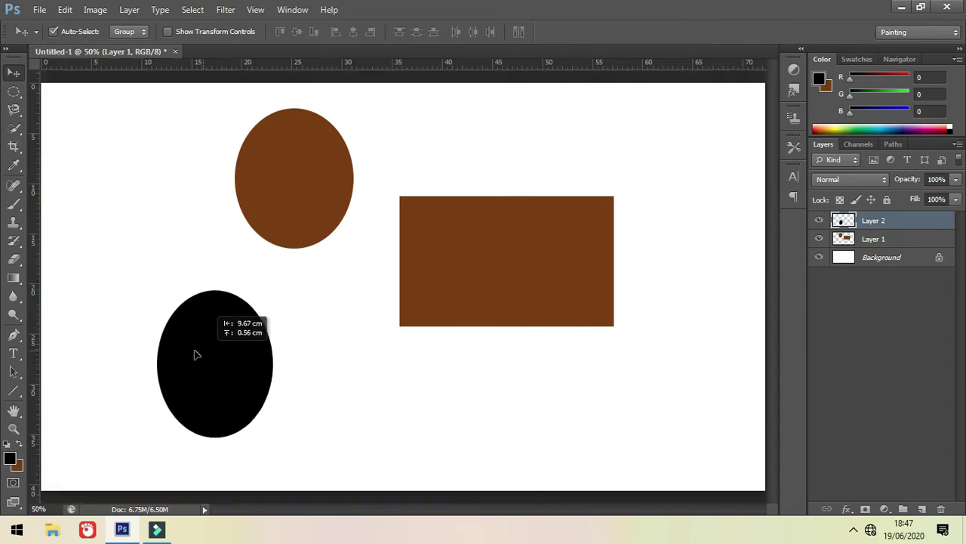
left_click_drag(514, 283, 527, 273)
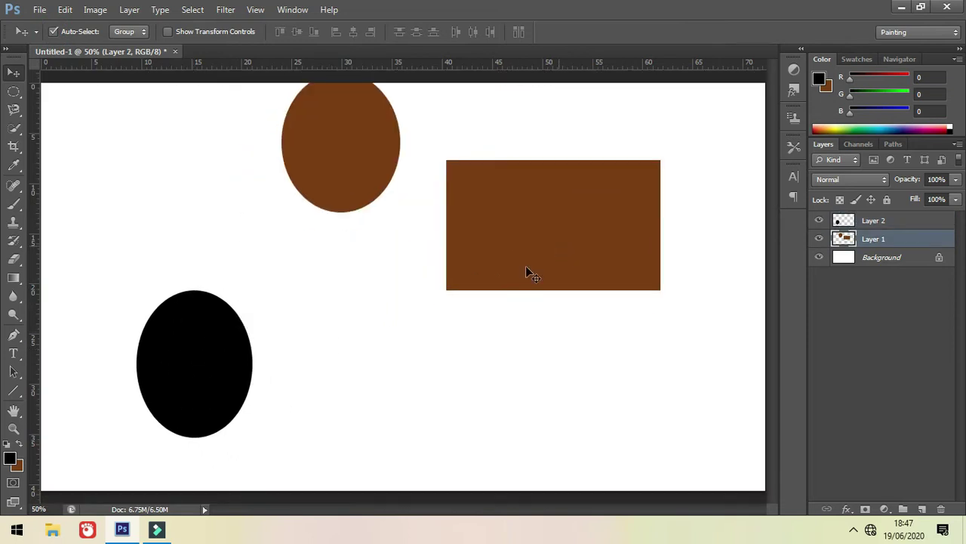
left_click(53, 32)
mouse_move(202, 385)
left_mouse_down()
mouse_move(211, 376)
mouse_move(224, 410)
left_mouse_up()
left_click_drag(602, 282, 603, 299)
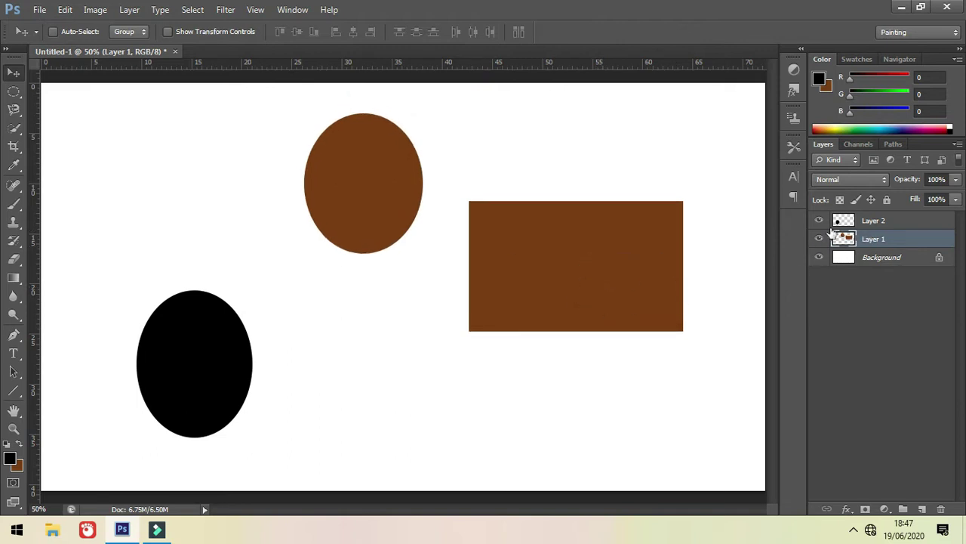
left_click_drag(641, 282, 575, 295)
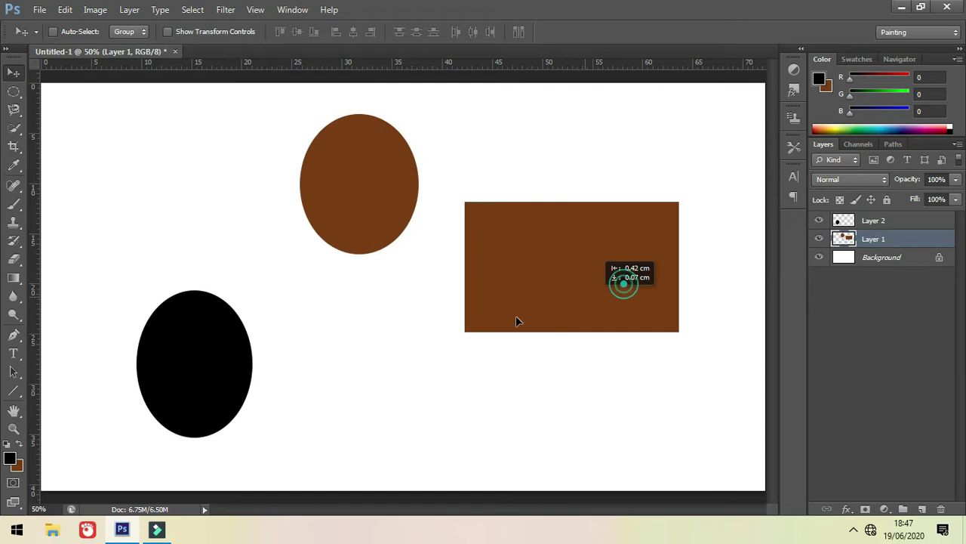
Select Layer 2 and adjust the black ellipse's vertical position.
left_click(875, 221)
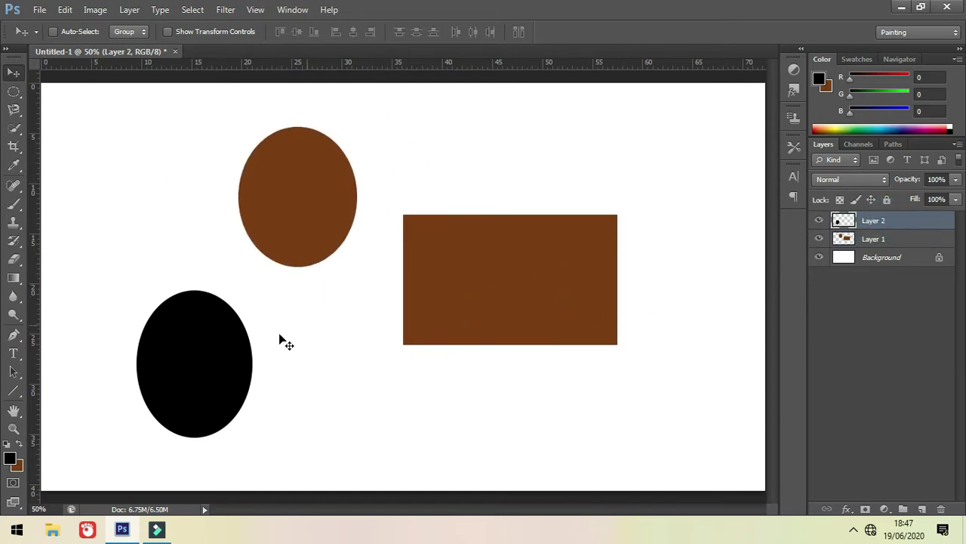
mouse_move(194, 391)
left_mouse_down()
mouse_move(213, 316)
mouse_move(170, 338)
left_mouse_up()
mouse_move(549, 323)
left_mouse_down()
mouse_move(548, 293)
mouse_move(533, 304)
mouse_move(526, 270)
mouse_move(540, 381)
left_mouse_up()
left_click_drag(518, 297, 524, 308)
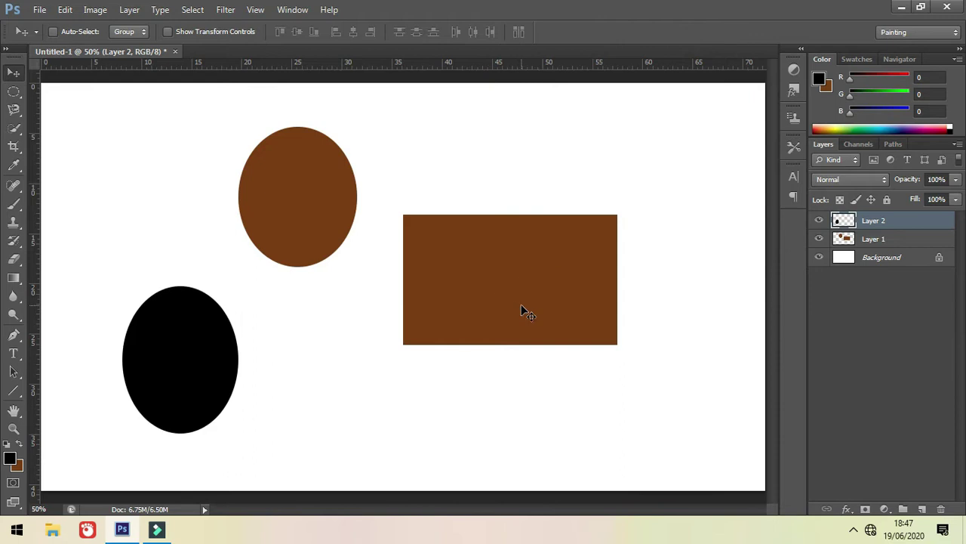
Re-enable Auto-Select and drag the black ellipse to the upper right of the brown shapes.
left_click(53, 32)
mouse_move(191, 347)
left_mouse_down()
mouse_move(189, 243)
mouse_move(191, 312)
left_mouse_up()
mouse_move(294, 215)
left_mouse_down()
mouse_move(323, 236)
mouse_move(446, 229)
mouse_move(339, 237)
left_mouse_up()
left_click_drag(524, 259, 401, 265)
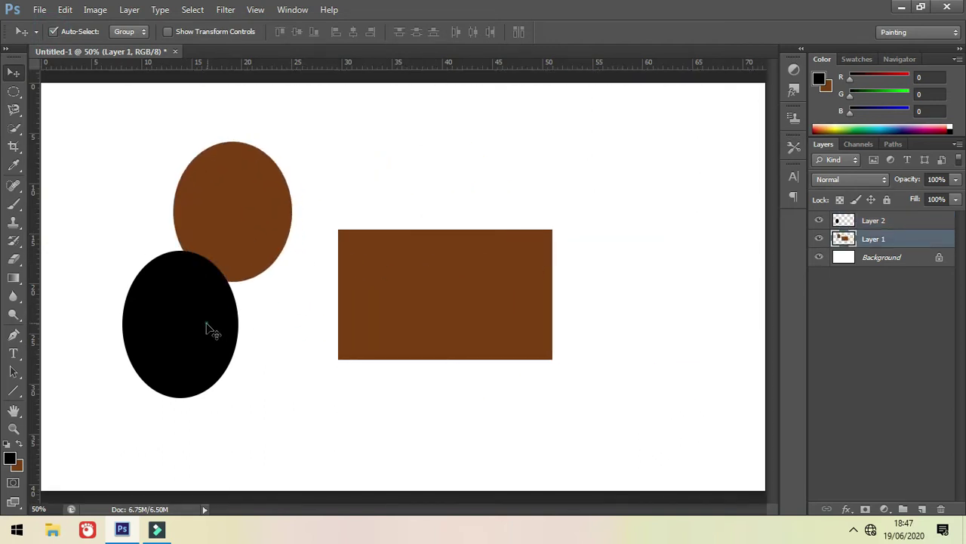
left_click_drag(209, 328, 496, 208)
left_click_drag(460, 280, 367, 304)
left_click_drag(299, 276, 356, 353)
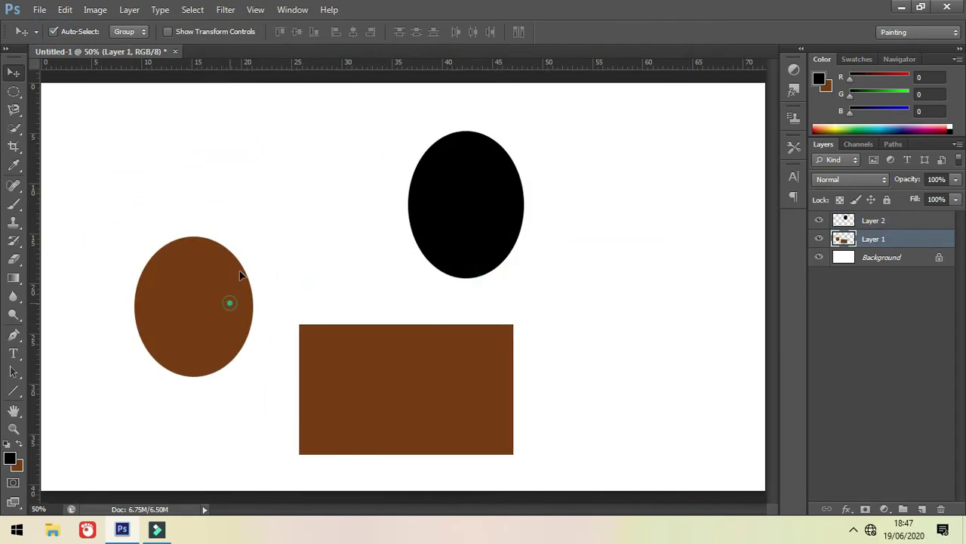
left_click_drag(231, 302, 242, 214)
mouse_move(490, 205)
left_mouse_down()
mouse_move(576, 177)
mouse_move(616, 217)
left_mouse_up()
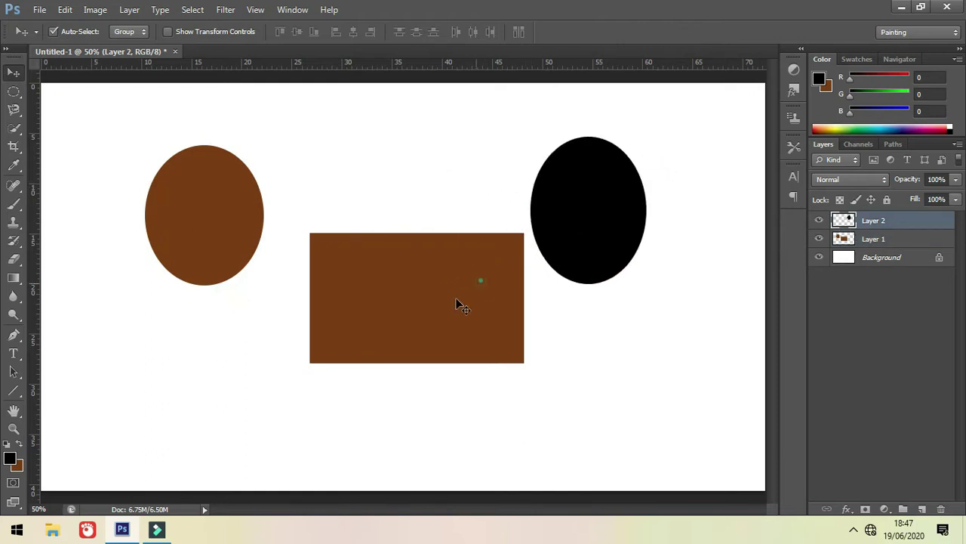
left_click_drag(499, 288, 450, 318)
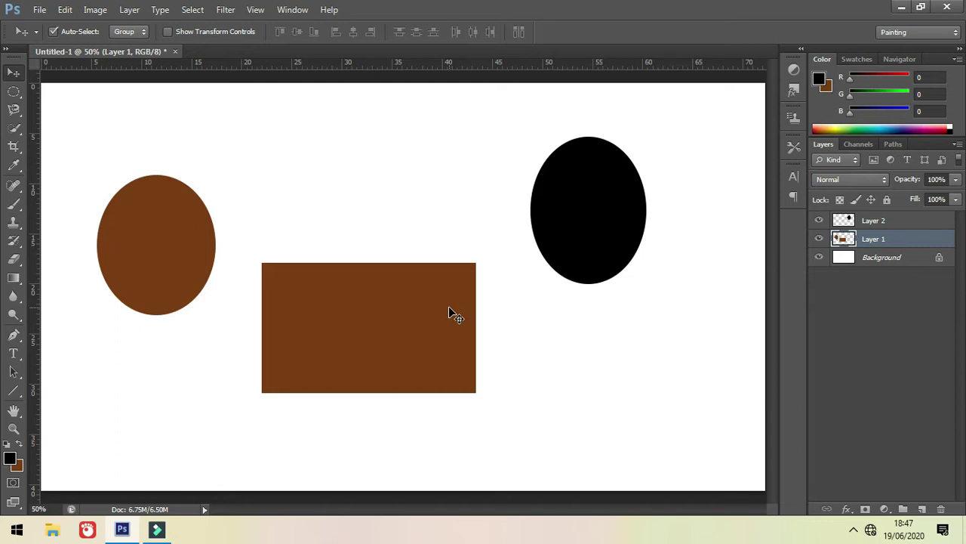
Try the black ellipse at lower left, shift the brown shapes, then step back in history.
left_click_drag(590, 238, 569, 297)
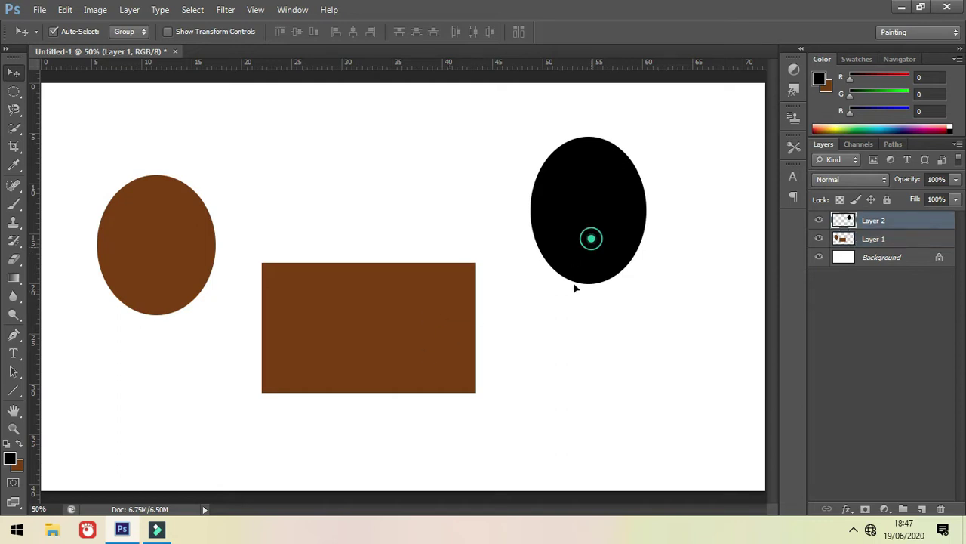
left_click_drag(440, 363, 450, 320)
mouse_move(574, 289)
left_mouse_down()
mouse_move(531, 336)
mouse_move(217, 413)
mouse_move(159, 398)
left_mouse_up()
mouse_move(340, 322)
left_mouse_down()
mouse_move(440, 344)
mouse_move(399, 350)
mouse_move(403, 282)
left_mouse_up()
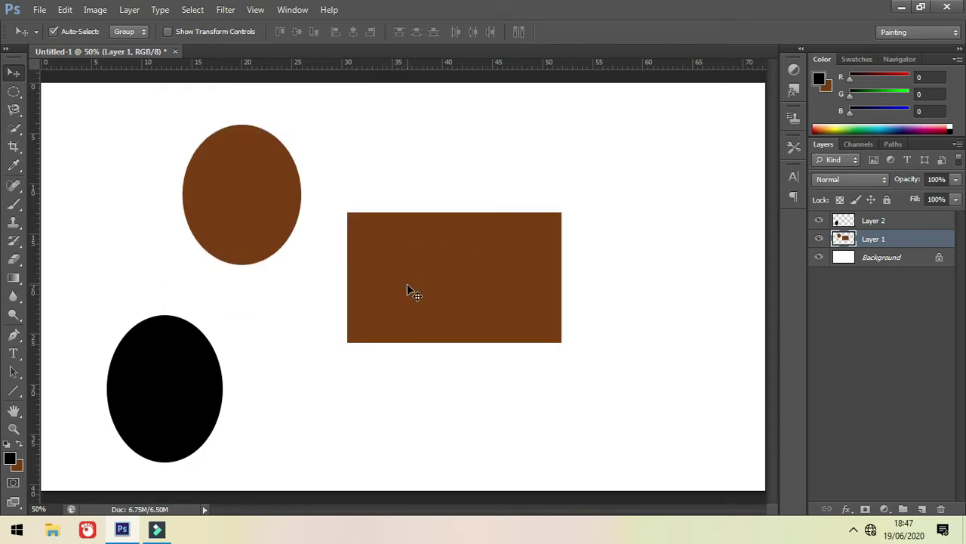
mouse_move(416, 300)
left_mouse_down()
mouse_move(377, 332)
mouse_move(365, 277)
left_mouse_up()
key("ctrl+alt+z")
Undo back to the blank canvas and clear the leftover selection.
key("ctrl+alt+z")
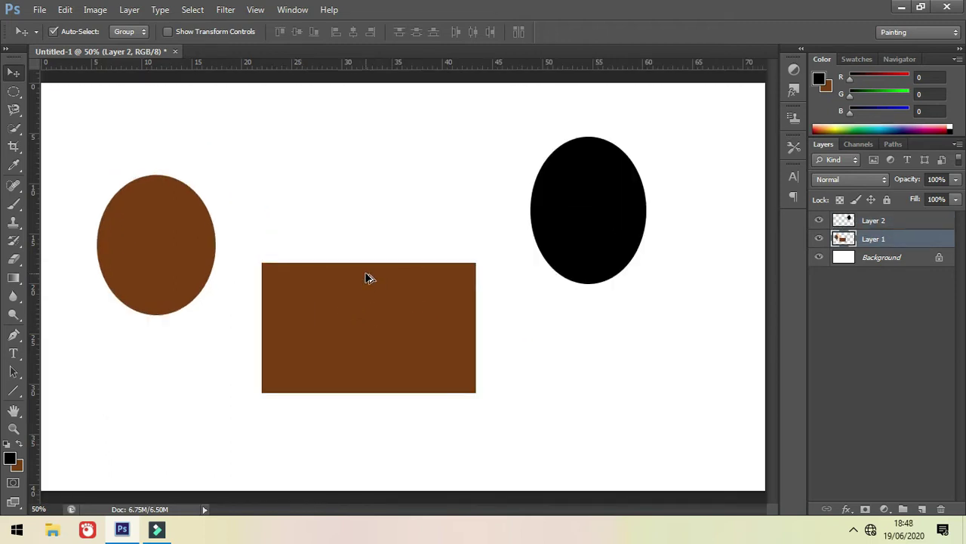
key("ctrl+alt+z")
key("ctrl+alt+z")
key("ctrl+alt+z")
key("ctrl+alt+z")
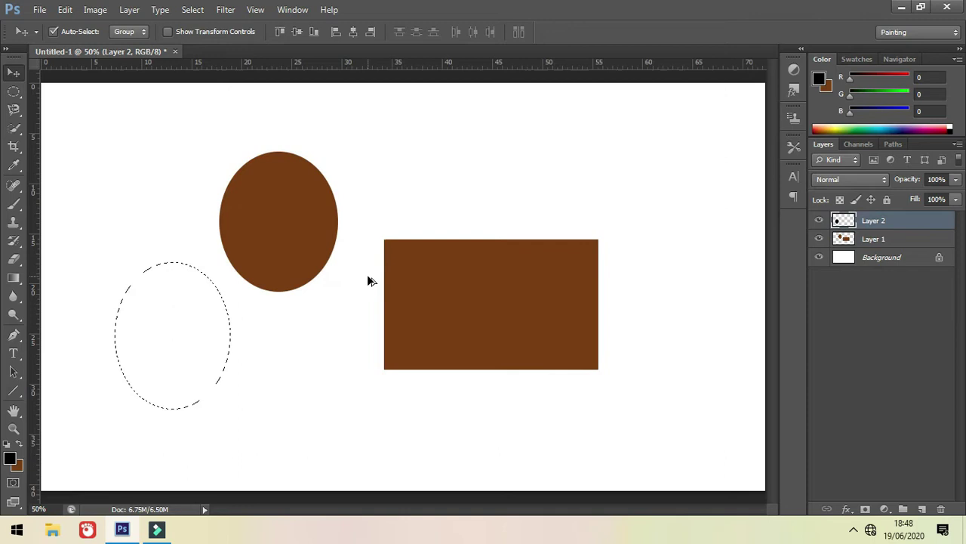
key("ctrl+alt+z")
key("ctrl+alt+z")
key("ctrl+alt+z")
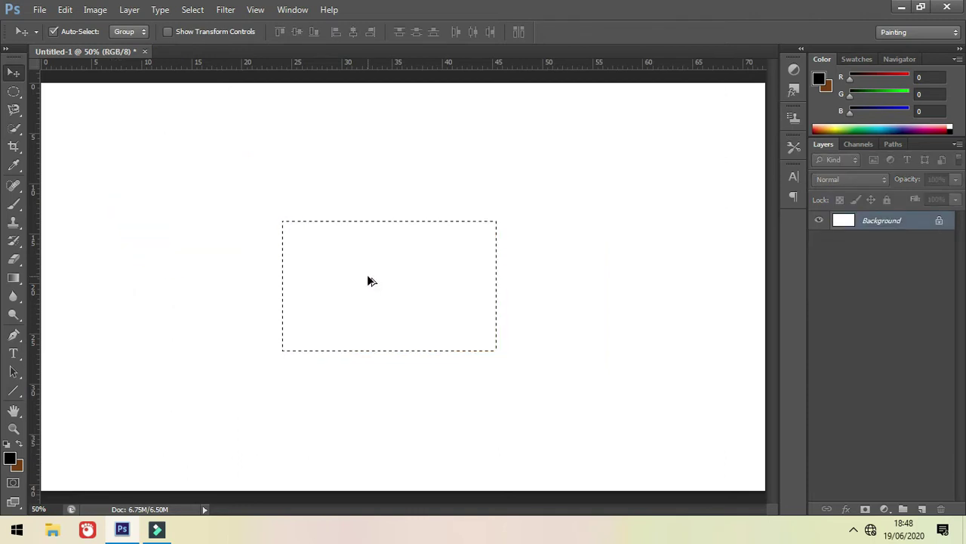
left_click(689, 277)
Duplicate the Background layer and make Background copy the active layer.
mouse_move(888, 221)
left_mouse_down()
mouse_move(931, 474)
mouse_move(924, 510)
left_mouse_up()
left_click(895, 260)
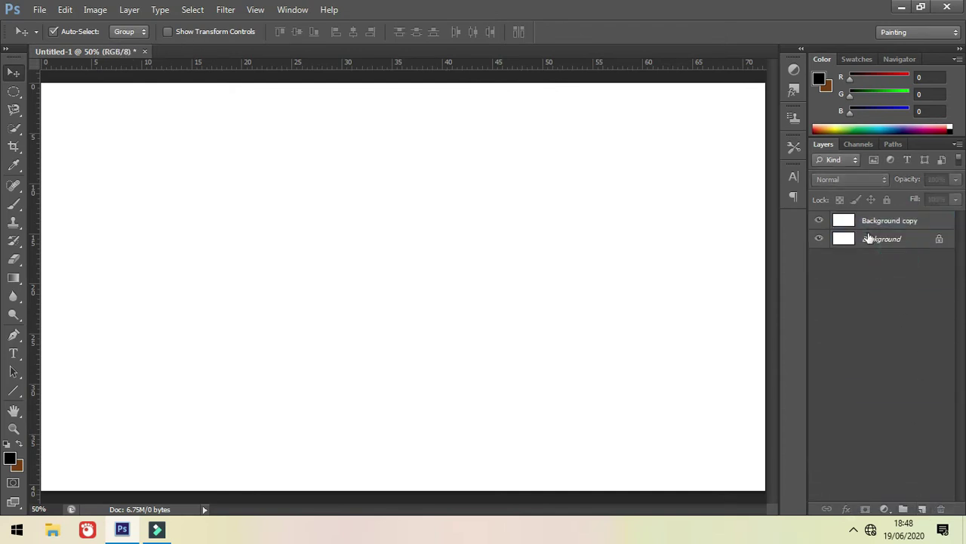
left_click(866, 242)
mouse_move(882, 242)
left_mouse_down()
mouse_move(927, 496)
mouse_move(905, 240)
left_mouse_up()
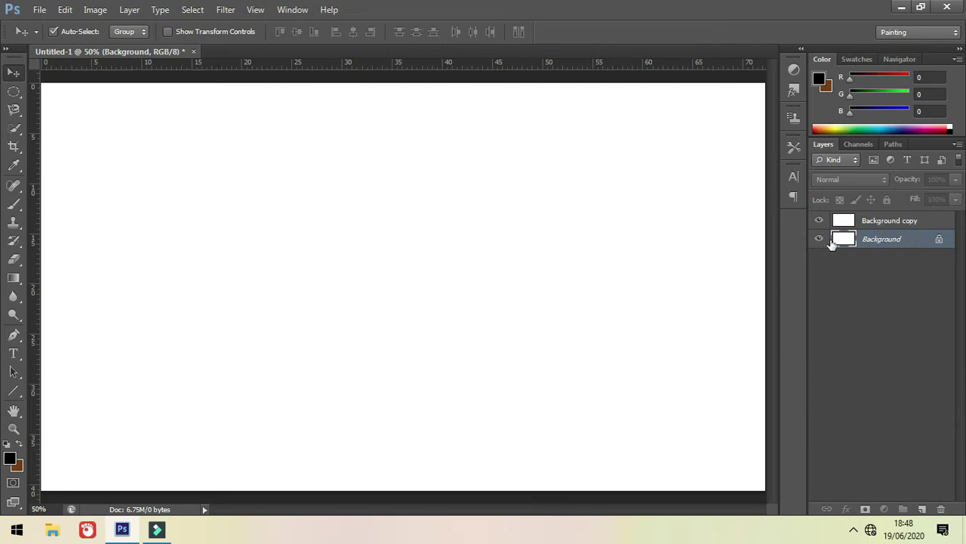
left_click(865, 221)
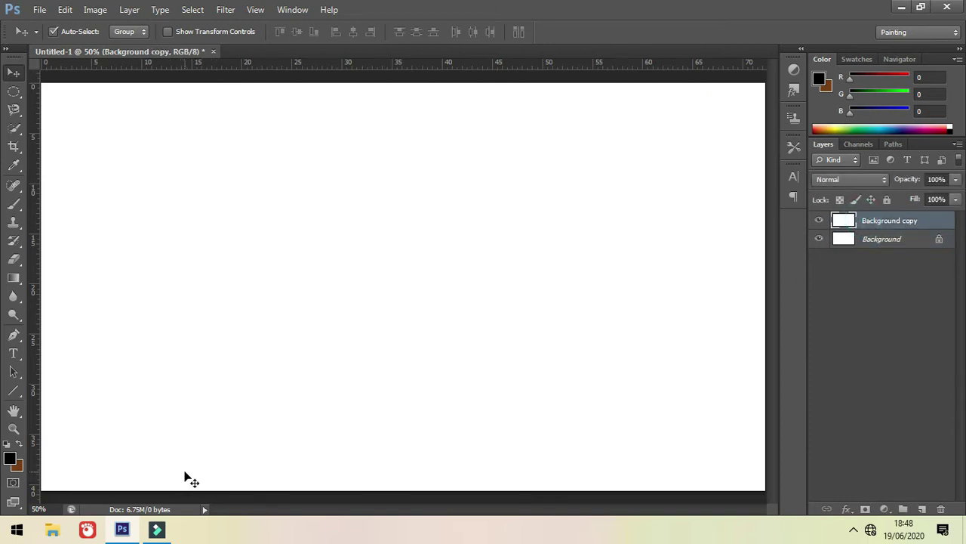
Set the background colour to dark grey and fill Background copy with it.
left_click(17, 465)
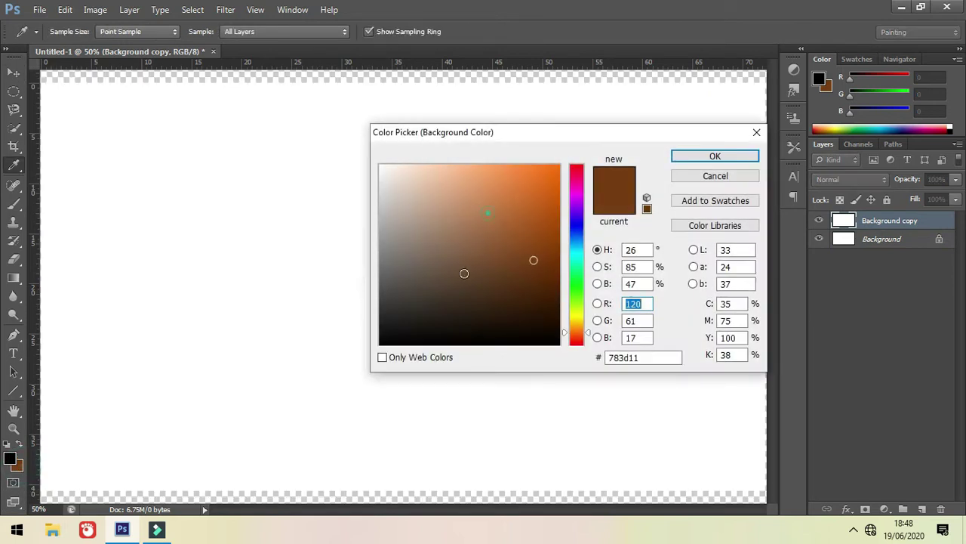
left_click(416, 333)
left_click_drag(392, 228, 386, 306)
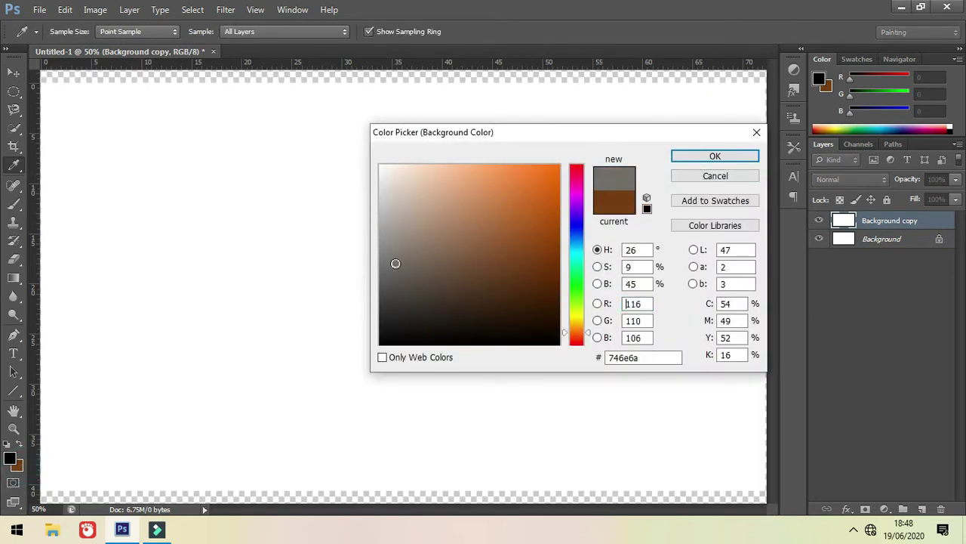
left_click(715, 156)
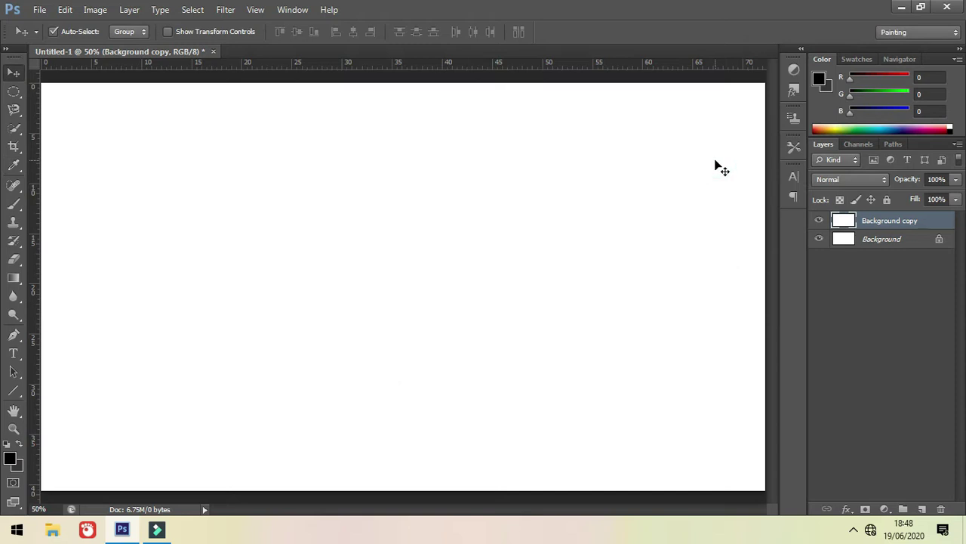
key("ctrl+BackSpace")
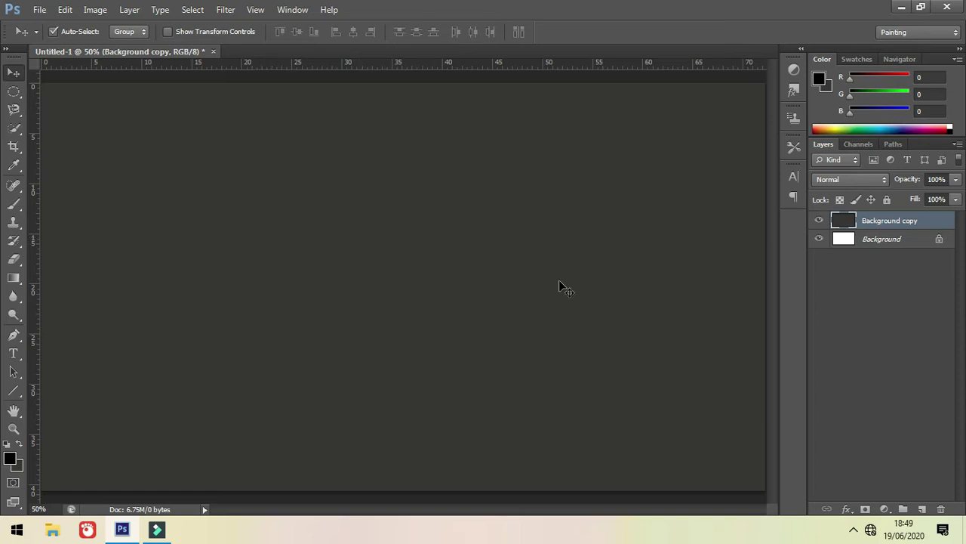
Reselect the Background copy layer so its dark grey fill covers the canvas.
left_click(852, 304)
left_click(379, 291)
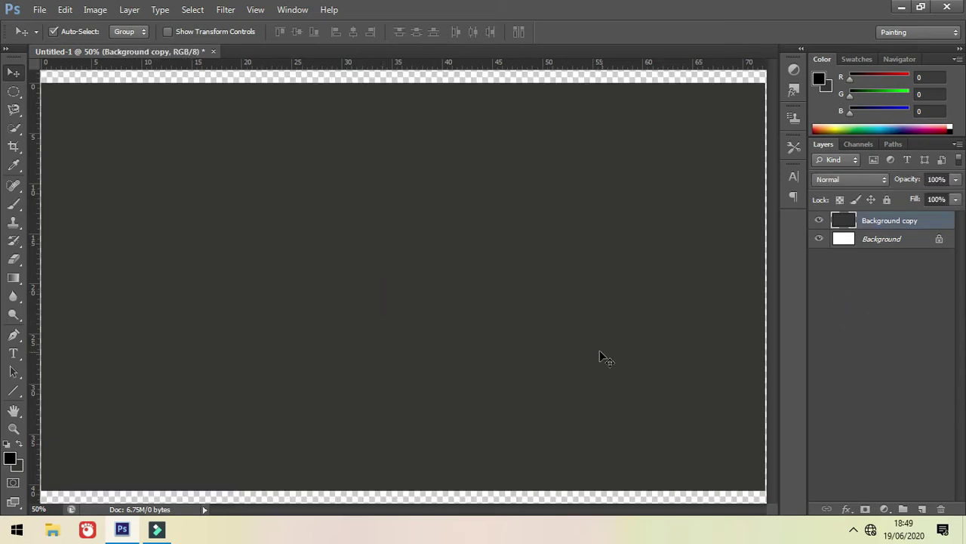
left_click(564, 354)
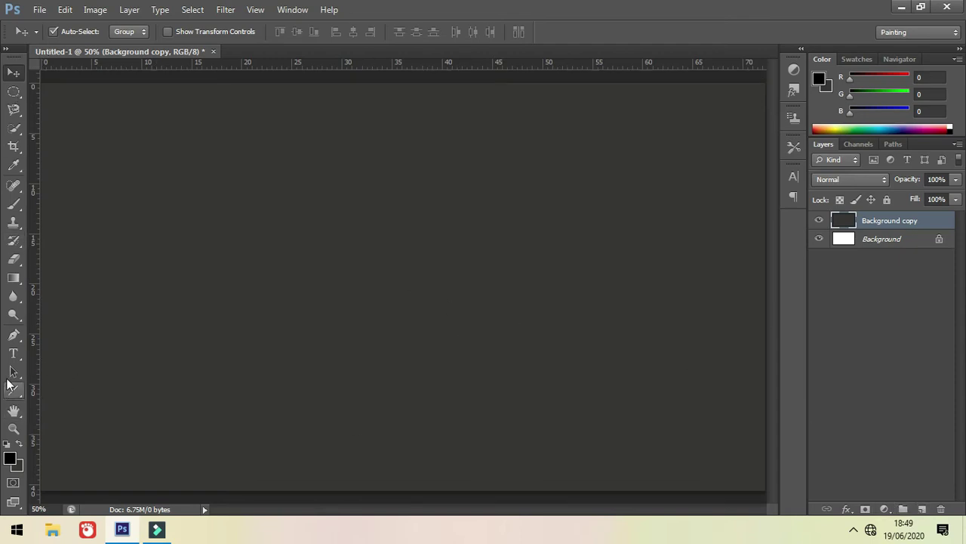
Draw a closed four-point chevron with the Pen tool in Shape mode.
key("p")
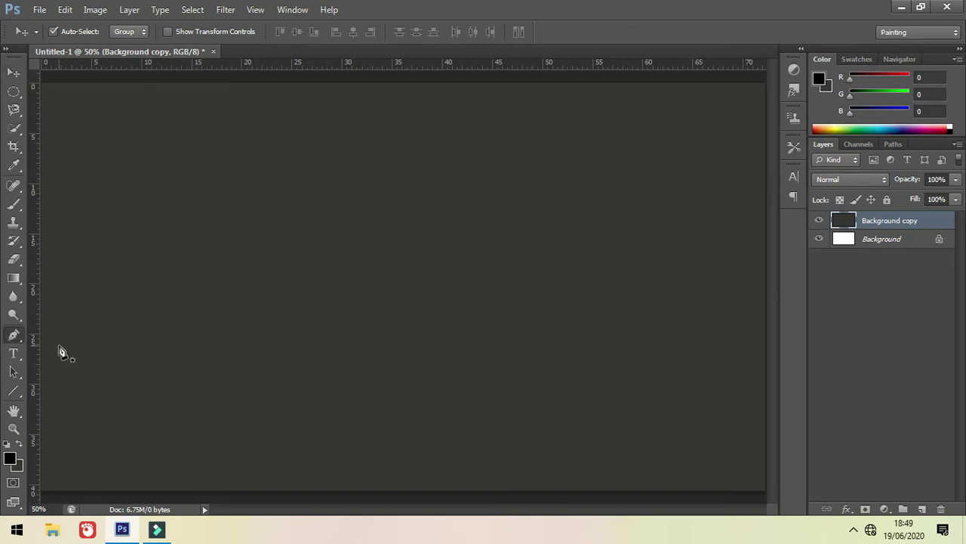
left_click(74, 31)
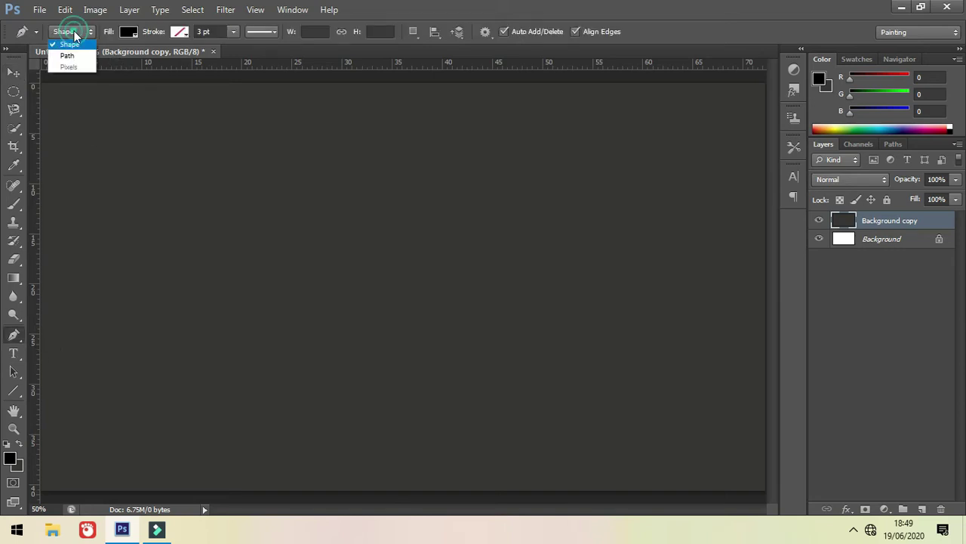
left_click(72, 47)
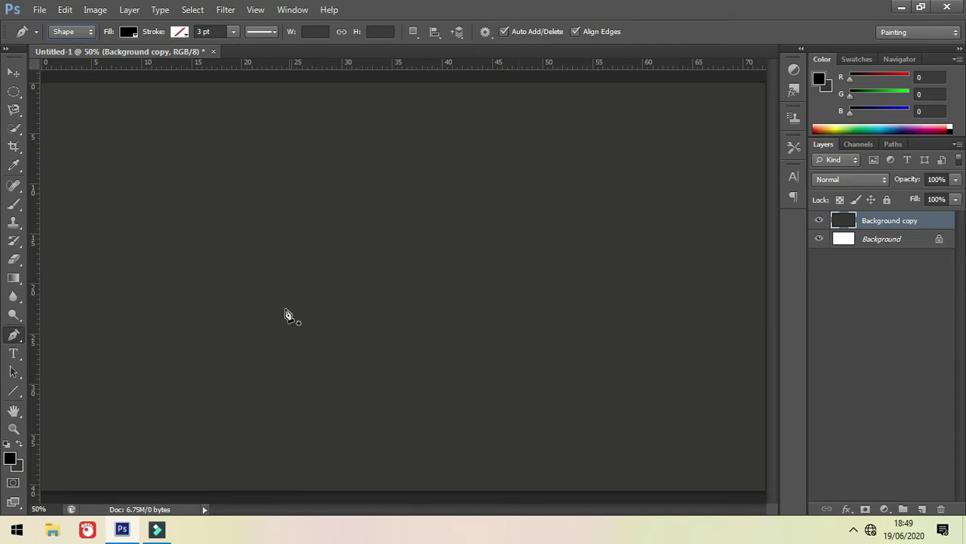
left_click(263, 311)
left_click(383, 209)
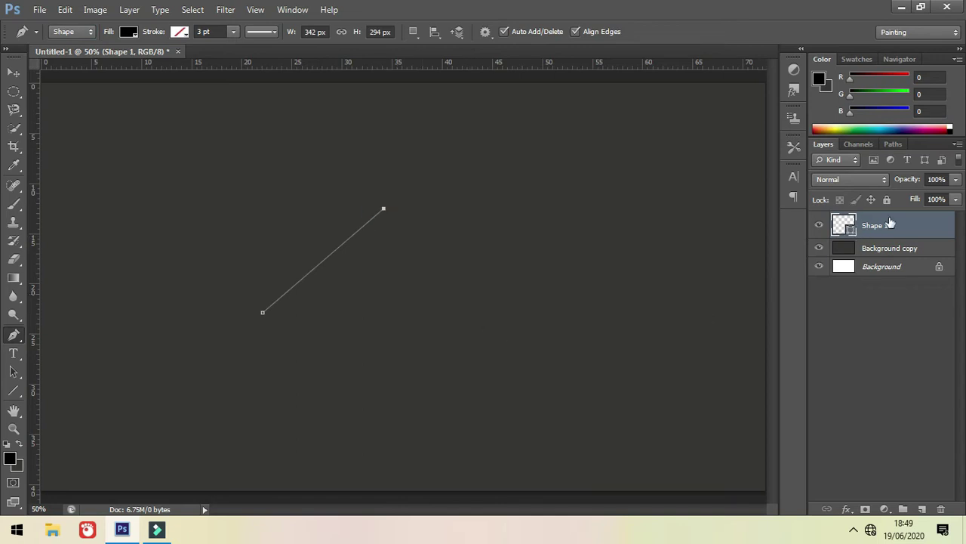
left_click(444, 320)
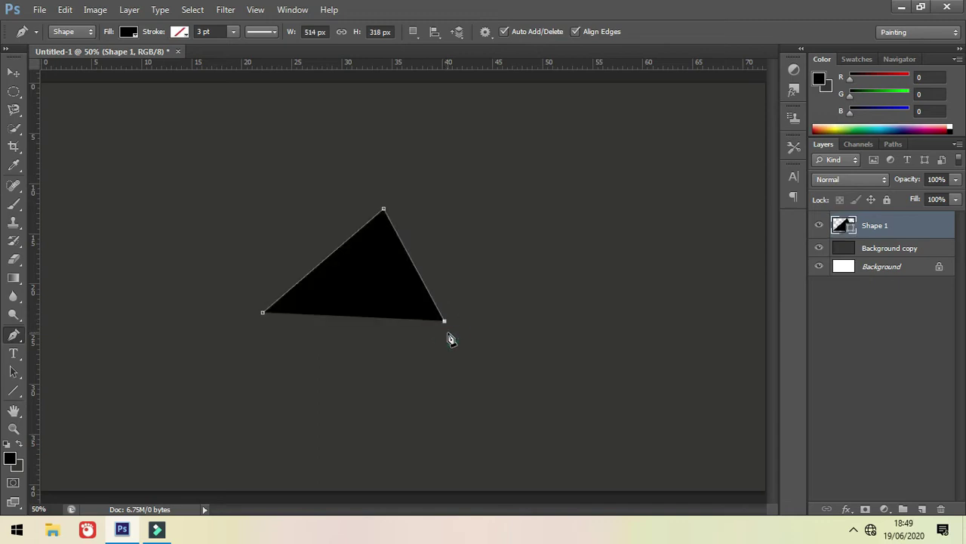
left_click(383, 235)
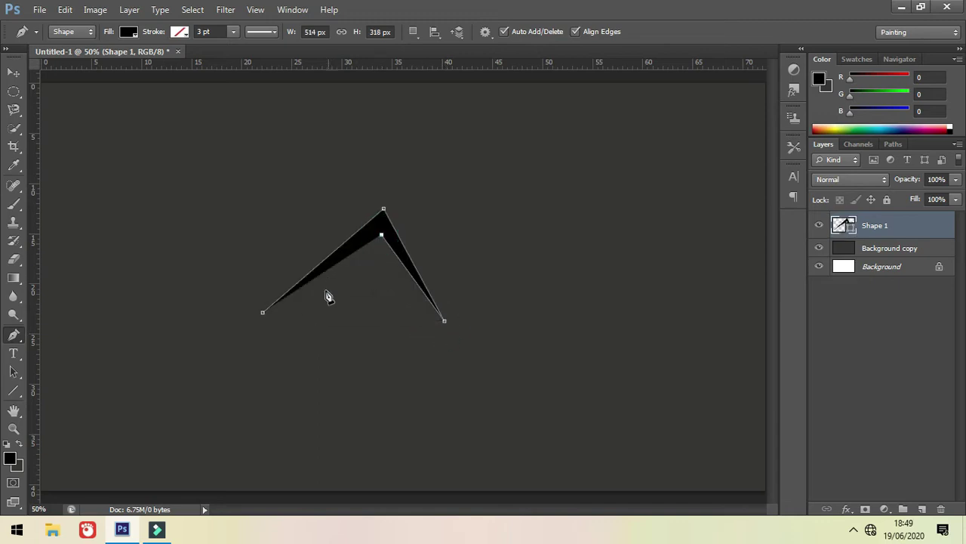
left_click(264, 314)
Set the background colour to c05505 and fill the chevron shape with it.
left_click(21, 470)
left_click_drag(483, 215, 554, 209)
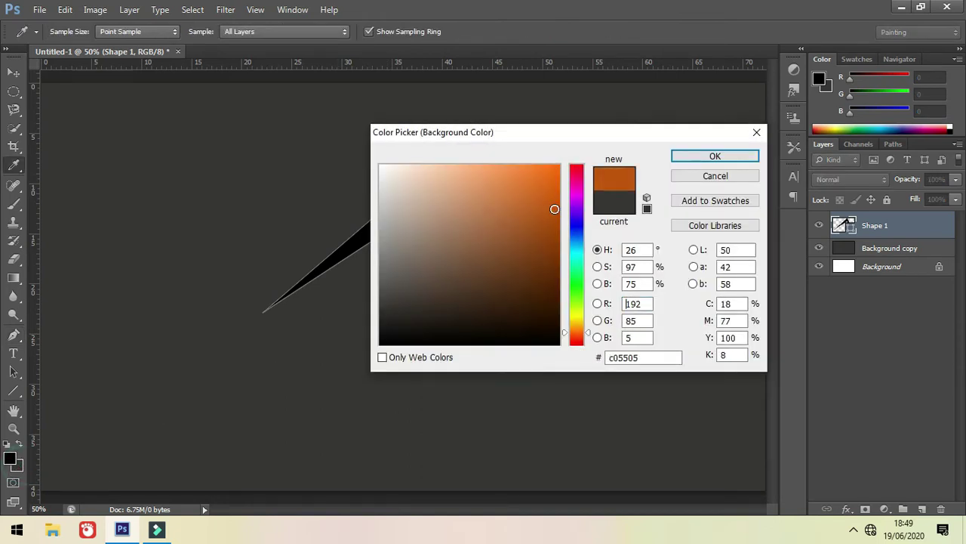
left_click(687, 156)
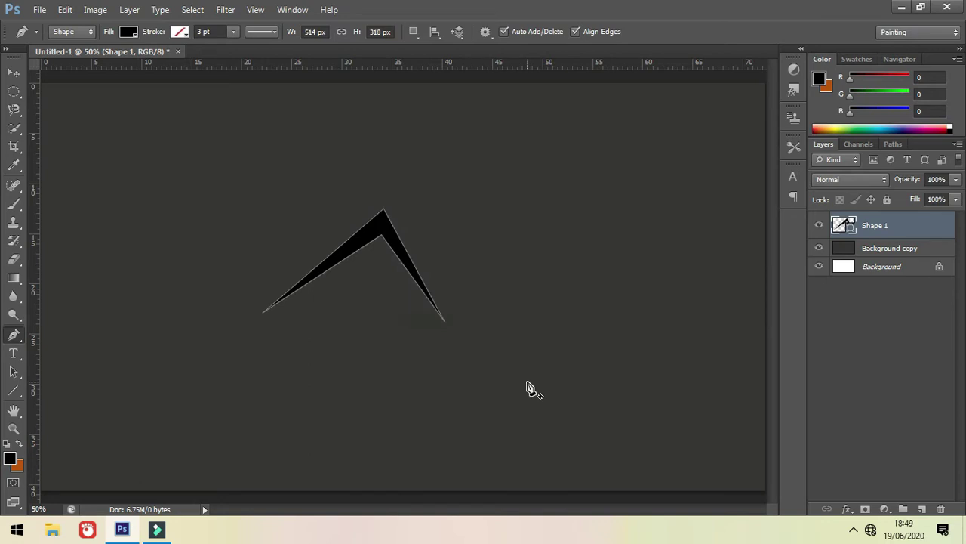
key("ctrl+Delete")
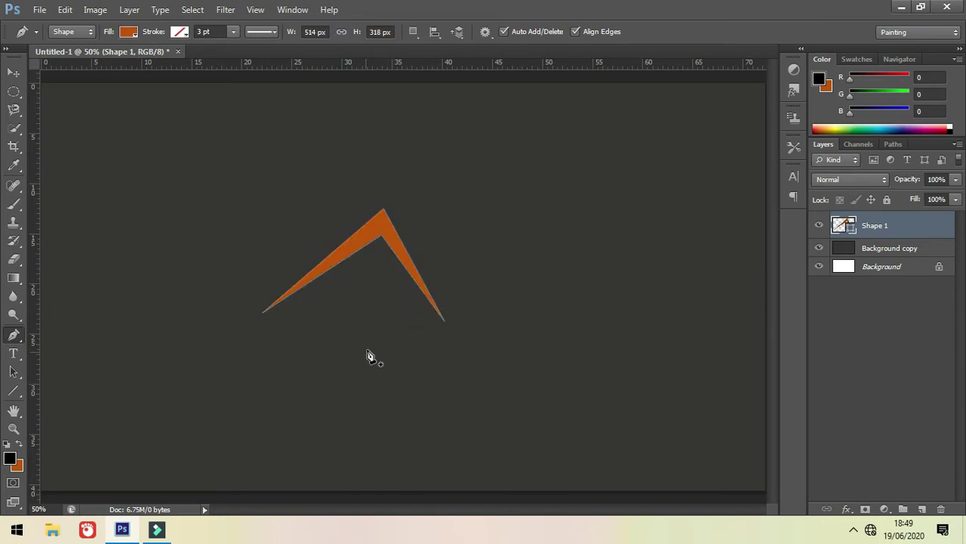
Pull the chevron's bottom-right anchor down and slightly rotate its points.
left_click(13, 369)
left_click(390, 292)
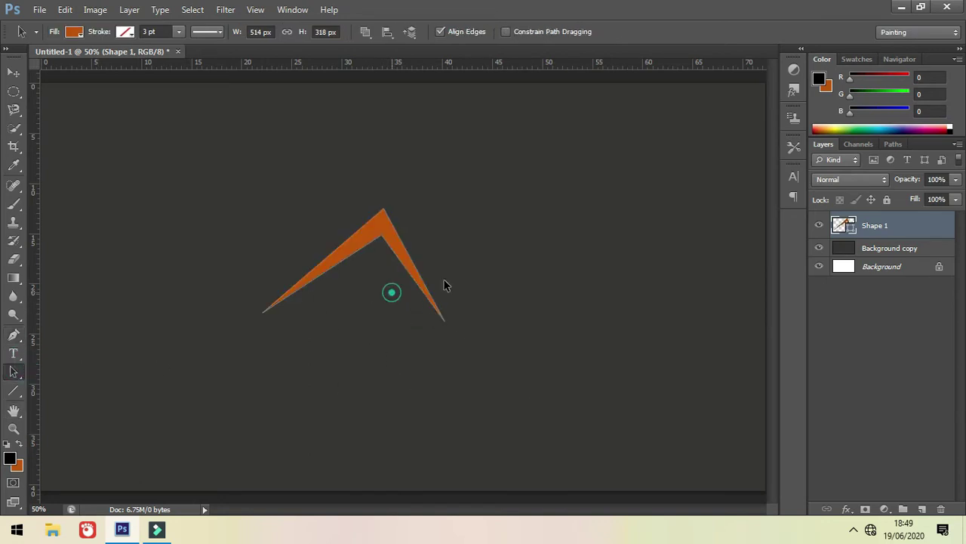
left_click_drag(446, 325, 453, 338)
left_click(453, 337)
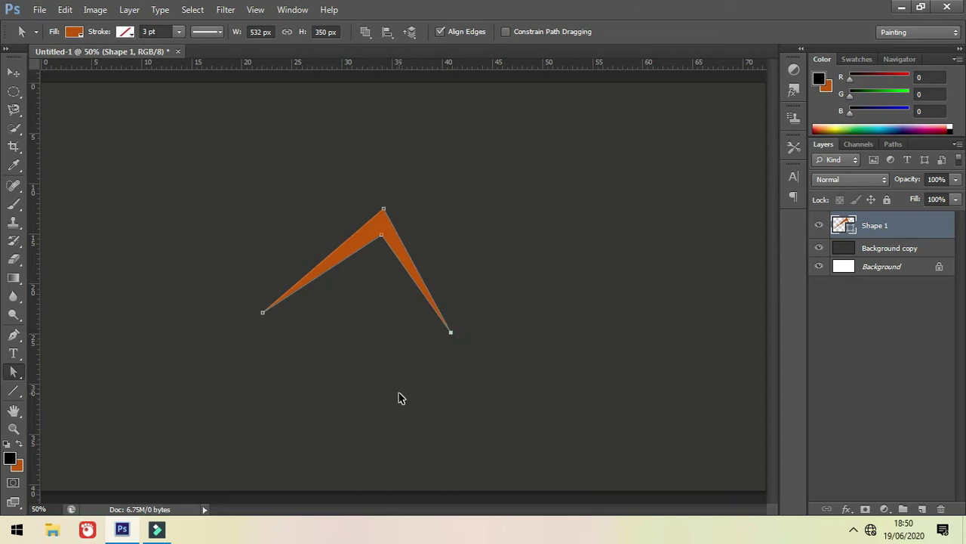
key("ctrl+t")
left_click_drag(252, 317, 247, 319)
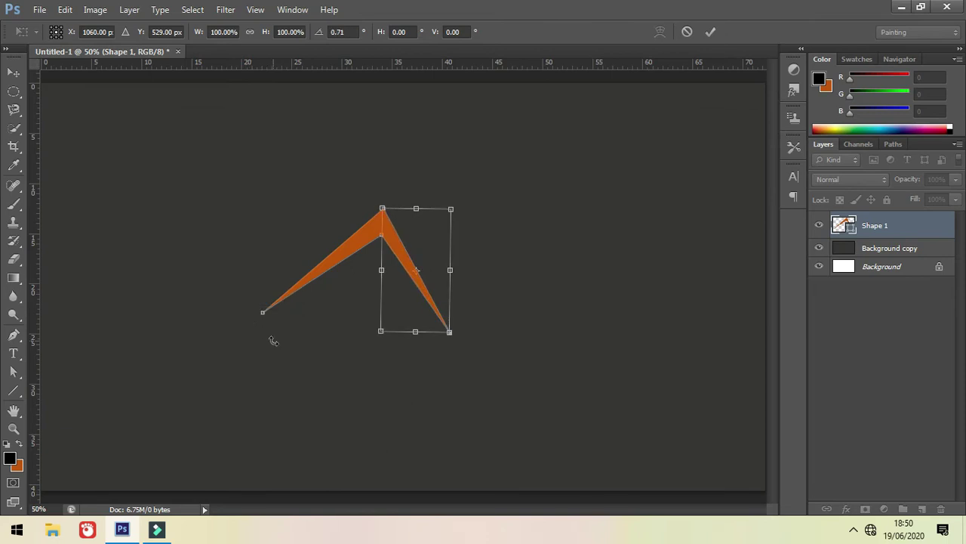
key("Return")
key("a")
left_click(479, 241)
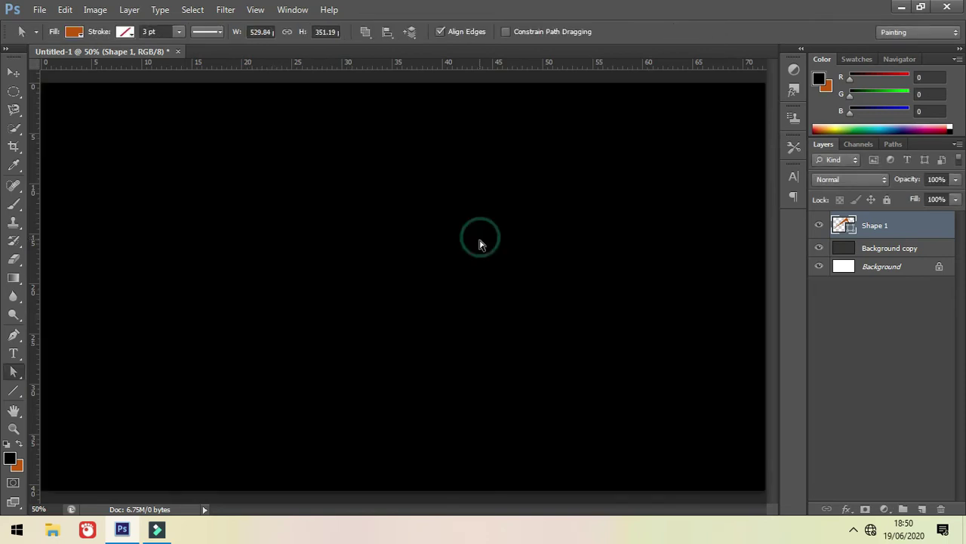
left_click(374, 271)
Rotate the whole chevron about -9.6° to level it and move it higher.
key("ctrl+t")
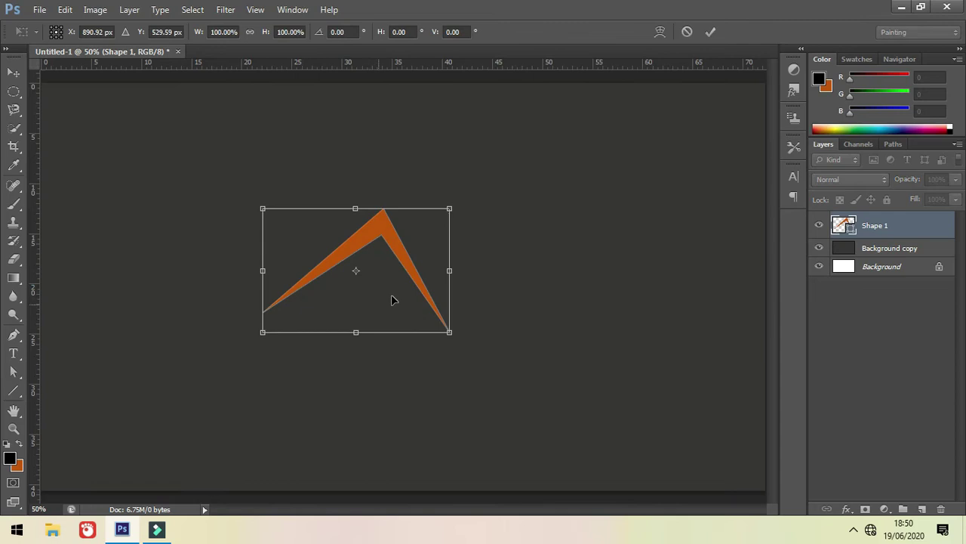
left_click_drag(215, 366, 229, 352)
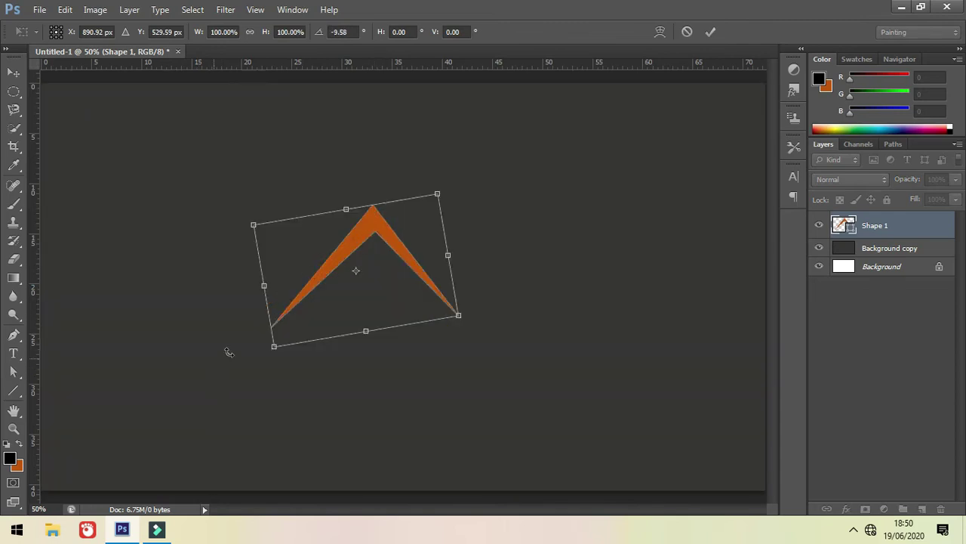
key("Return")
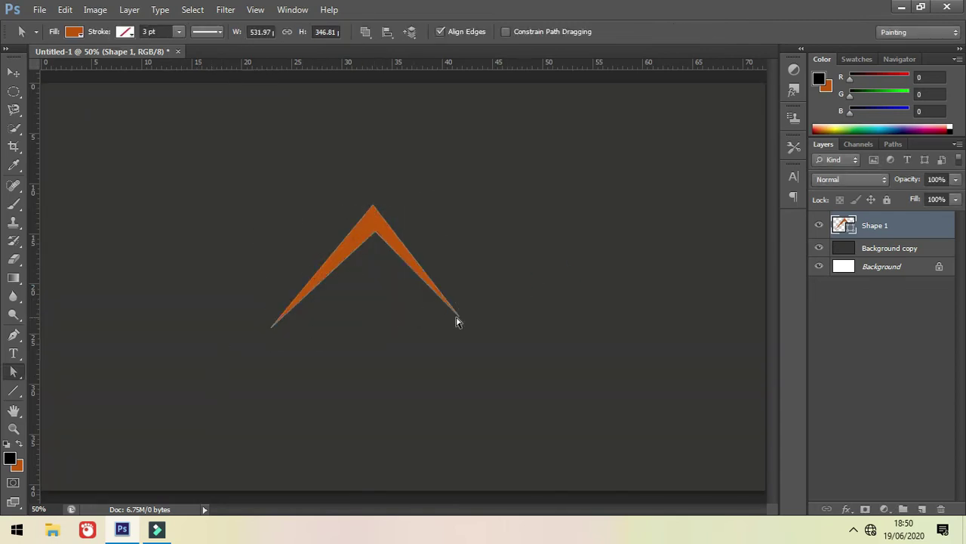
left_click(364, 234)
left_click(379, 342)
left_click(13, 72)
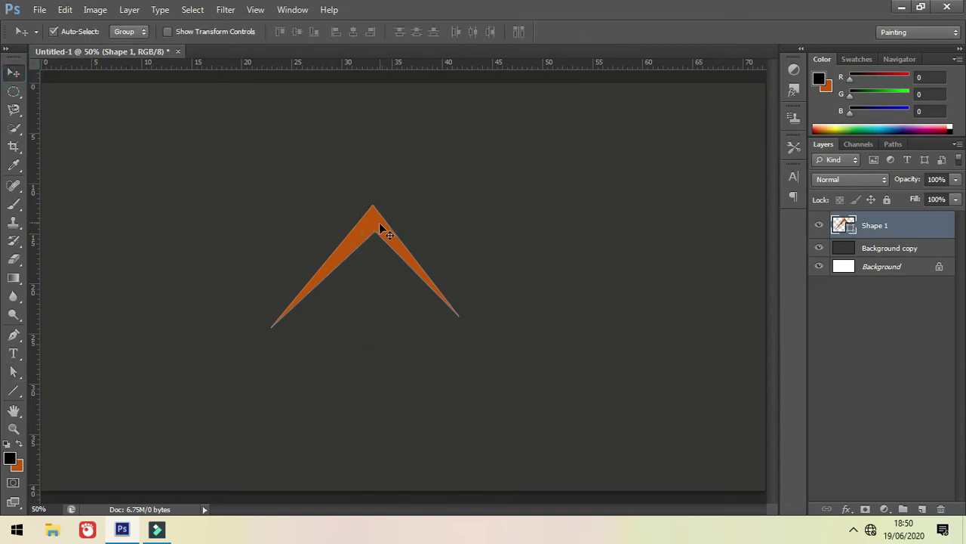
left_click_drag(379, 224, 373, 179)
left_click(468, 232)
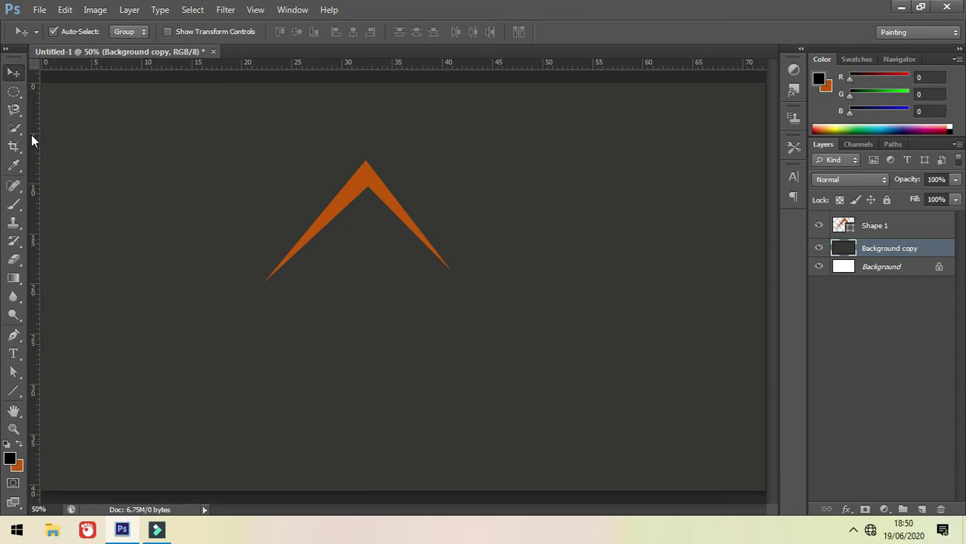
Fill a long thin strip with black on a new layer, then shift the bar down-left.
left_click(15, 92)
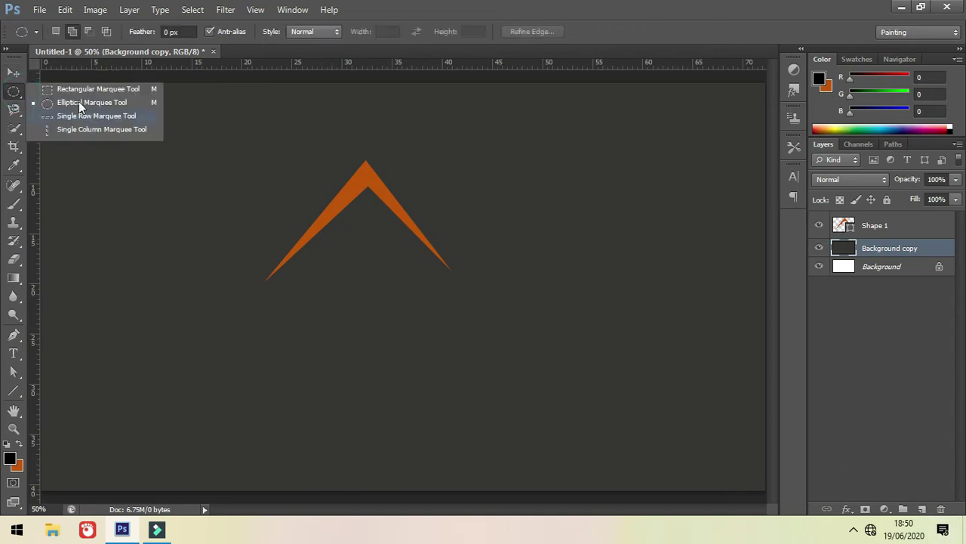
left_click(73, 88)
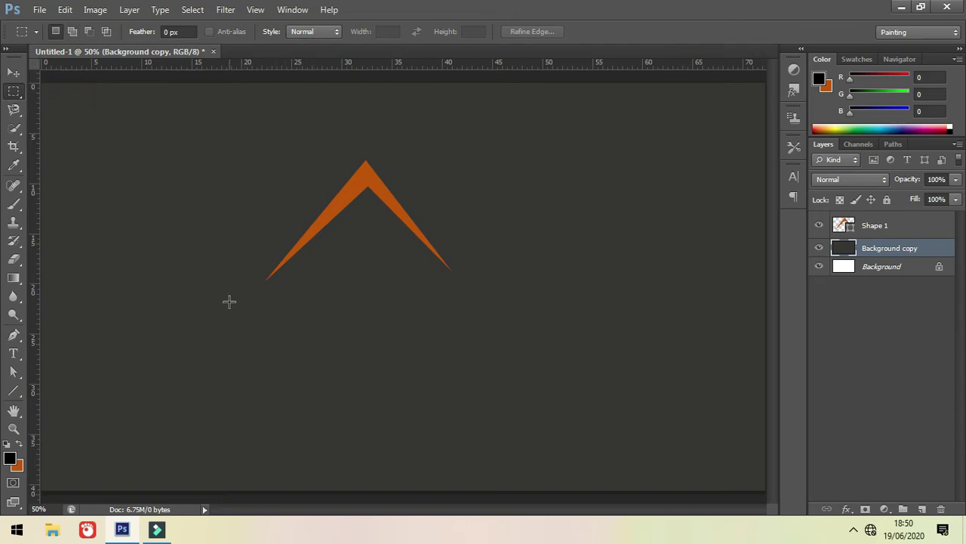
left_click_drag(242, 258, 504, 279)
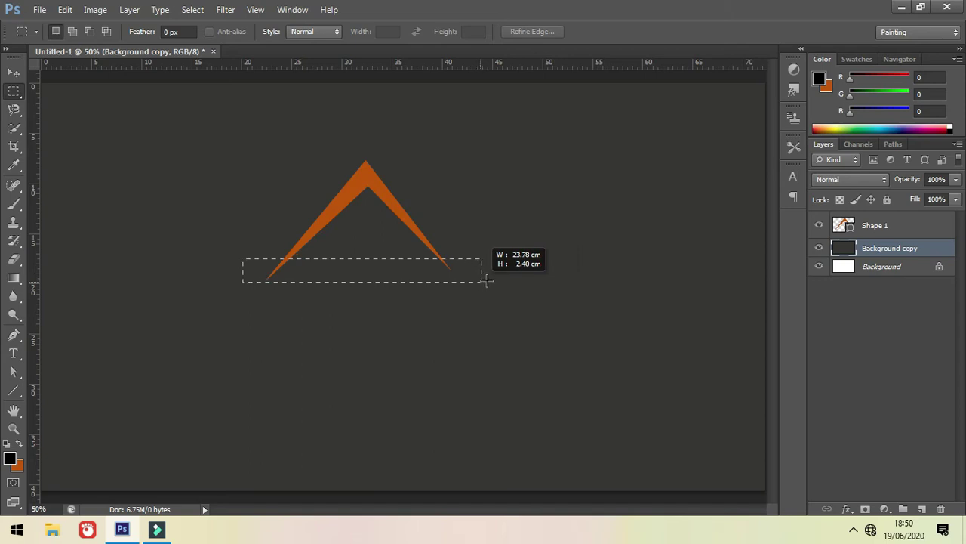
left_click_drag(486, 280, 674, 275)
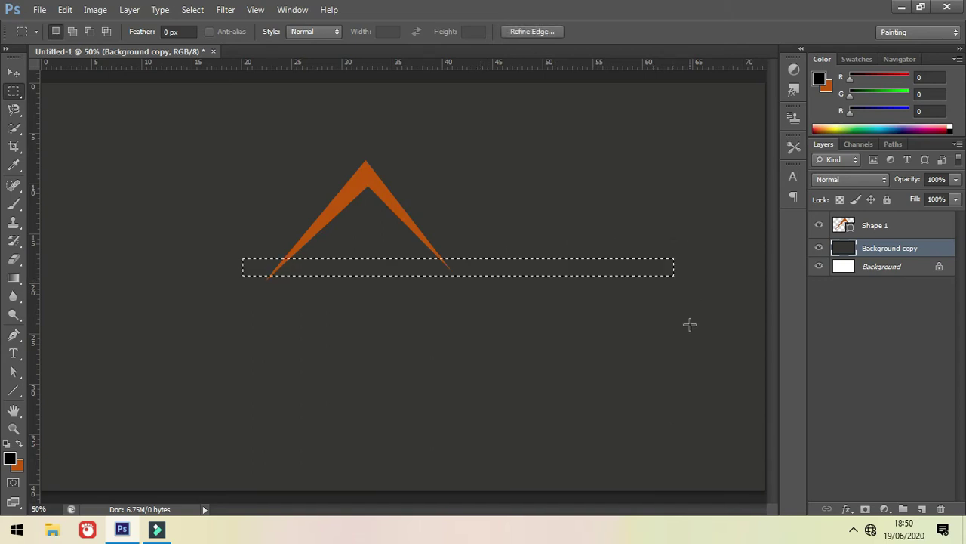
left_click(924, 510)
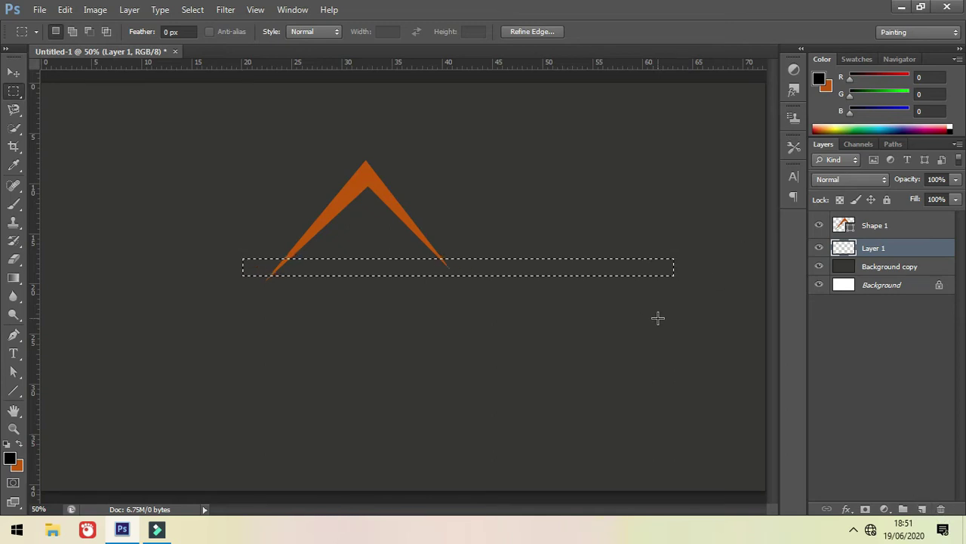
key("alt+BackSpace")
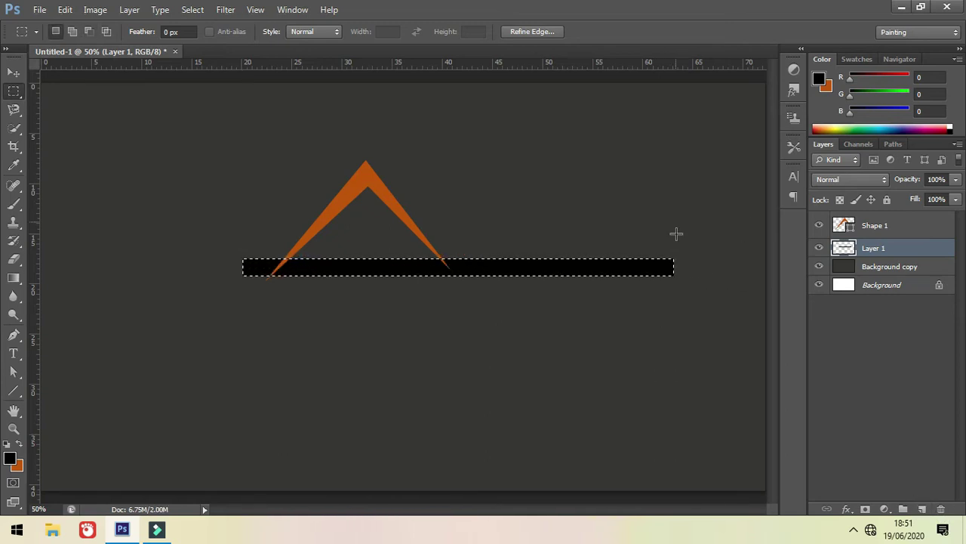
key("ctrl+d")
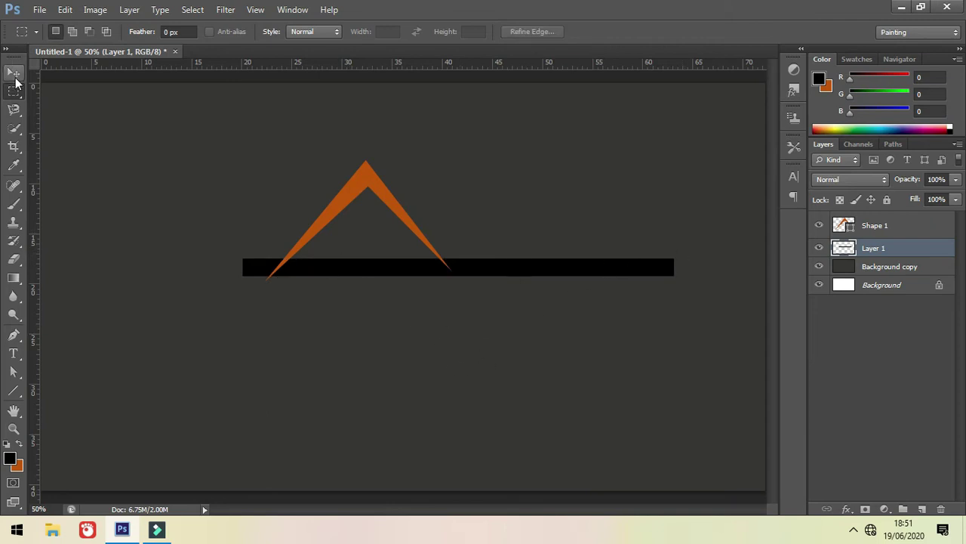
left_click(14, 73)
mouse_move(364, 265)
left_mouse_down()
mouse_move(340, 292)
mouse_move(257, 302)
mouse_move(282, 301)
left_mouse_up()
Drag the orange chevron down onto the black bar and make Background copy active.
mouse_move(349, 198)
left_mouse_down()
mouse_move(319, 269)
mouse_move(348, 280)
left_mouse_up()
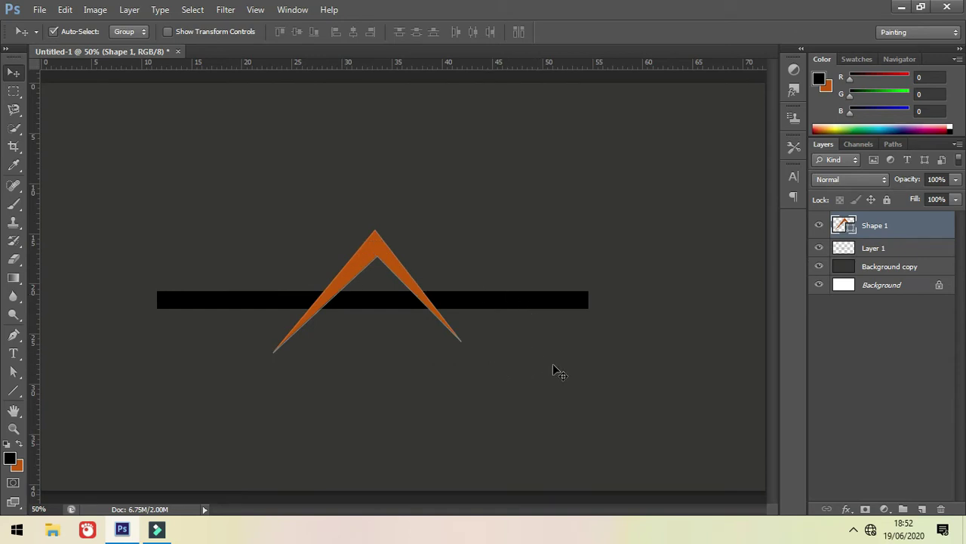
left_click(470, 412)
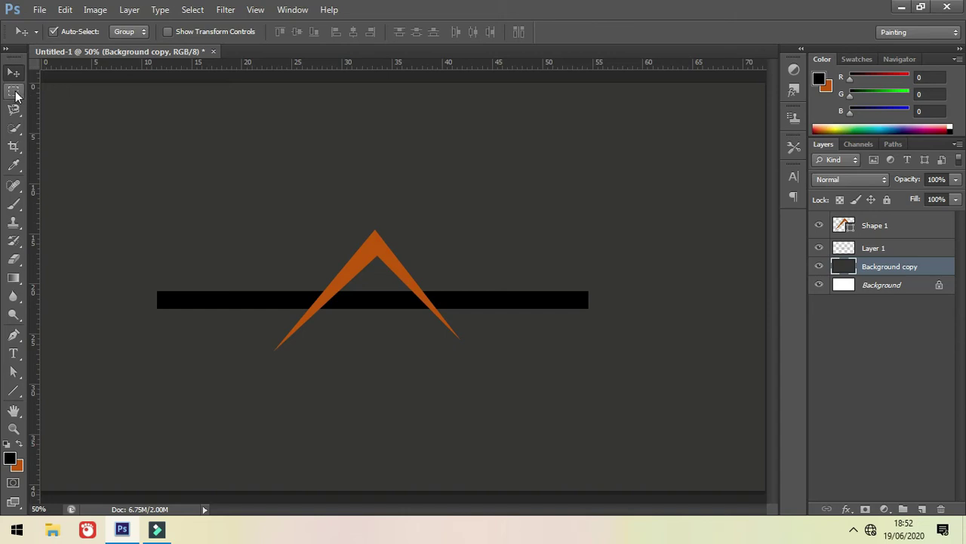
left_click(15, 92)
left_click(84, 107)
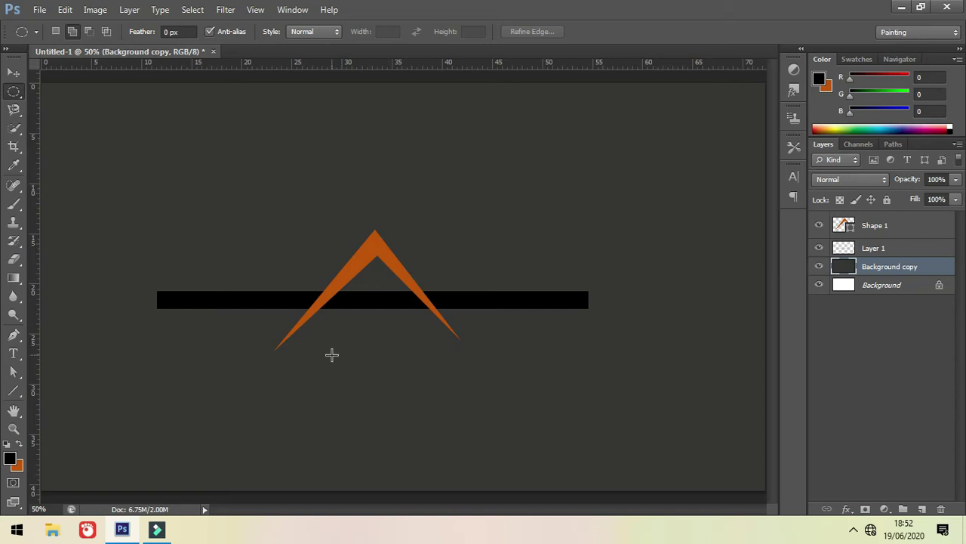
left_click_drag(337, 314, 429, 425)
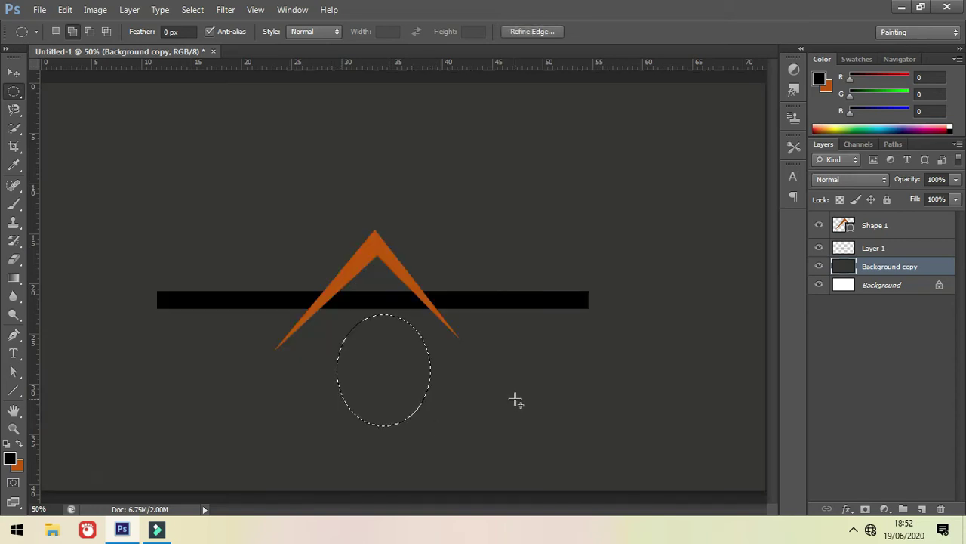
key("ctrl+BackSpace")
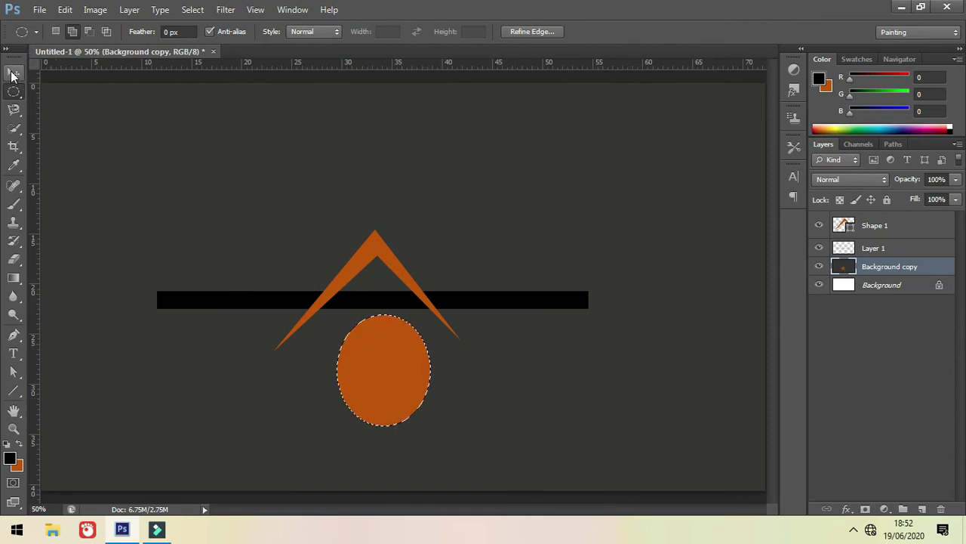
key("ctrl+d")
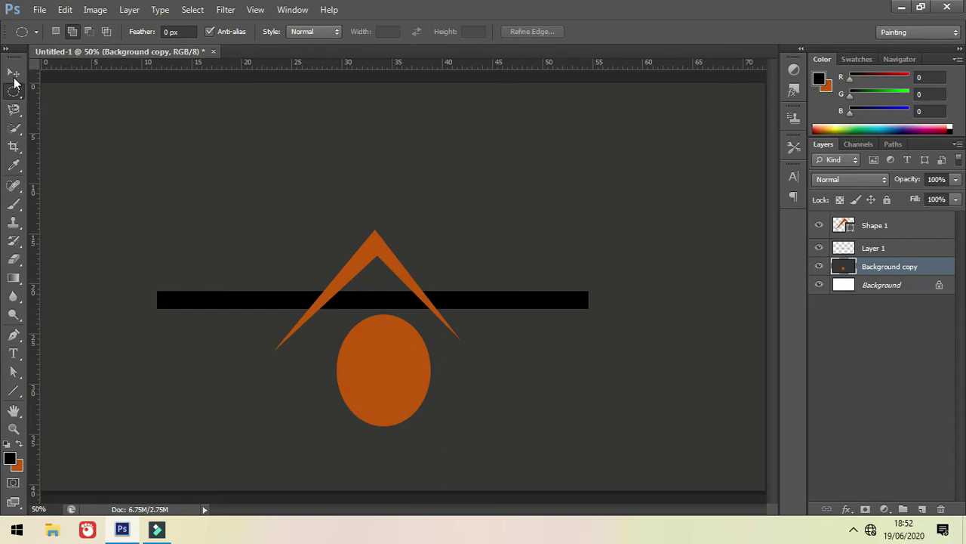
left_click(13, 74)
mouse_move(401, 397)
left_mouse_down()
mouse_move(391, 402)
mouse_move(405, 399)
left_mouse_up()
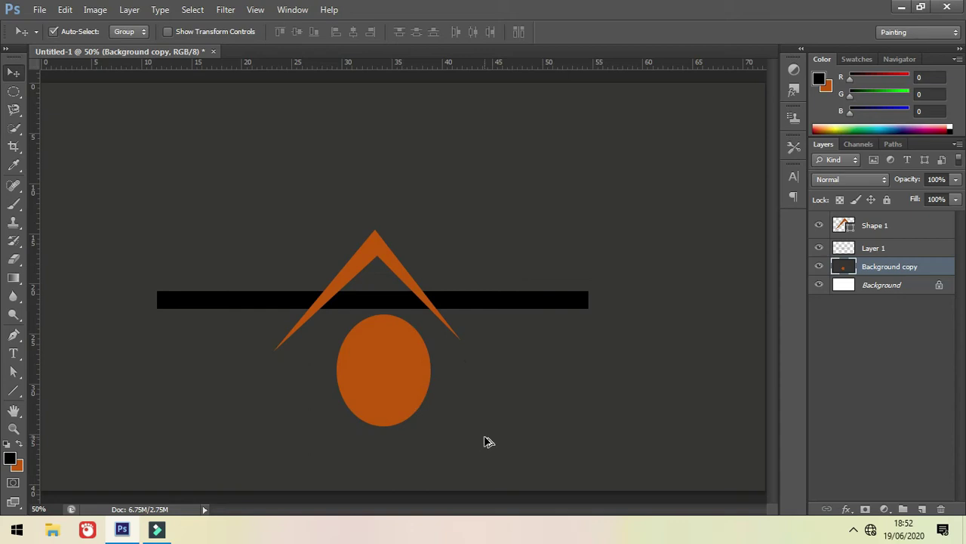
key("Delete")
key("ctrl+d")
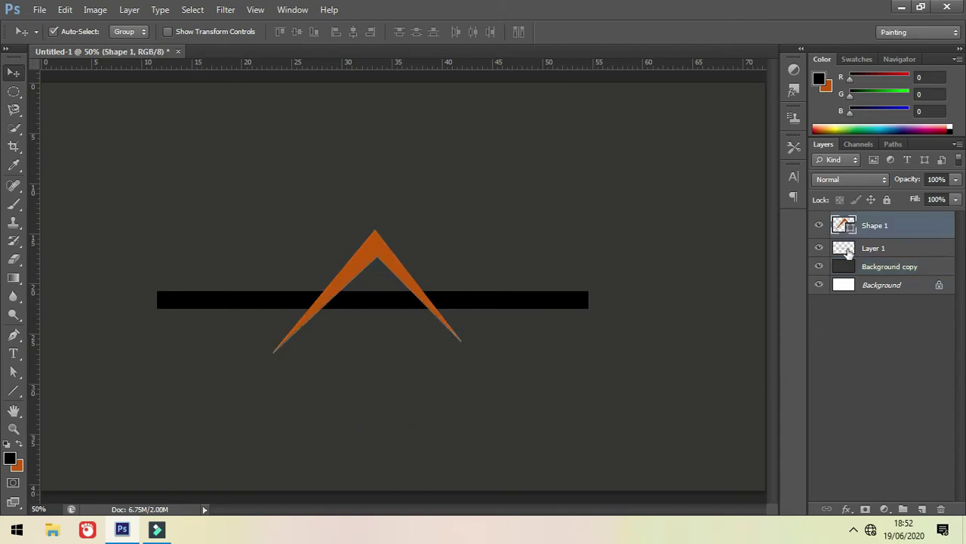
left_click(865, 250)
left_click(820, 248)
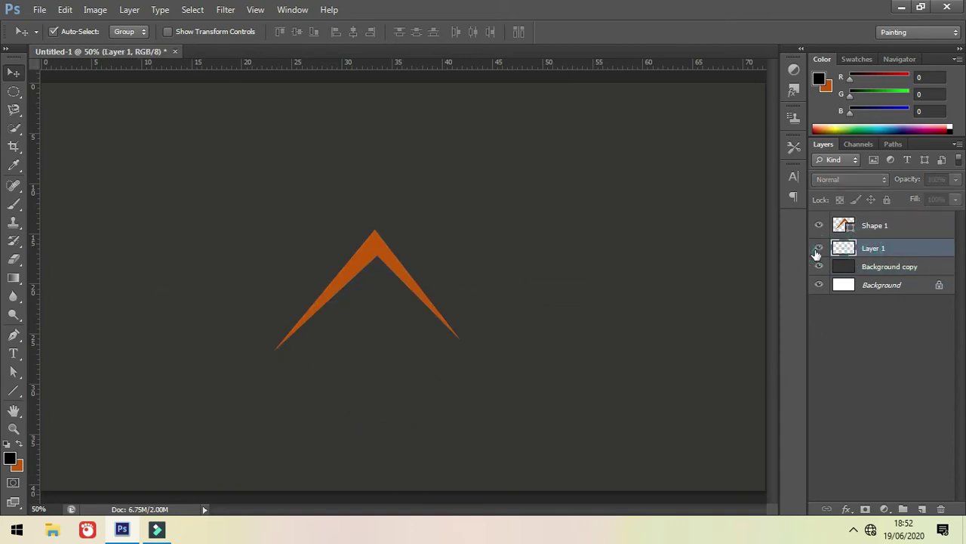
left_click(473, 374)
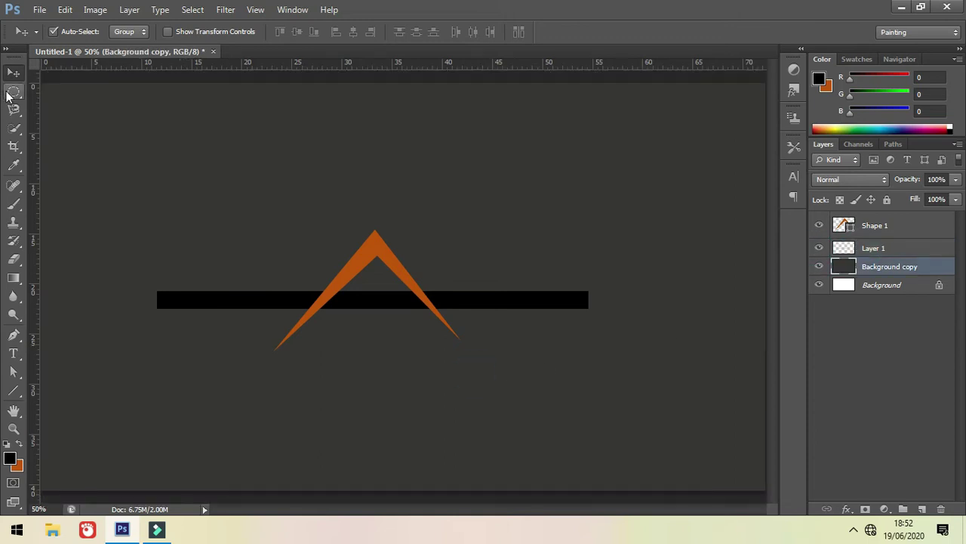
left_click(14, 91)
left_click_drag(326, 339, 443, 431)
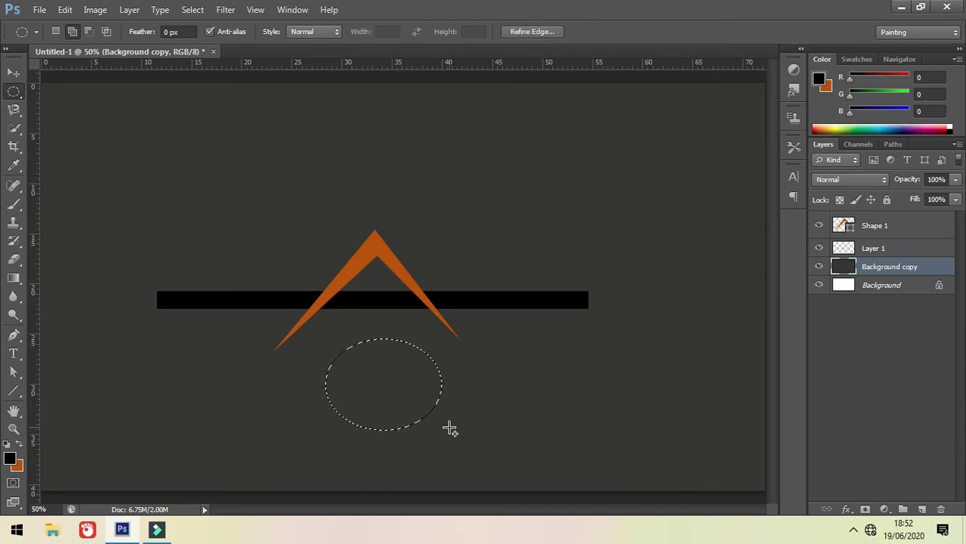
key("alt+BackSpace")
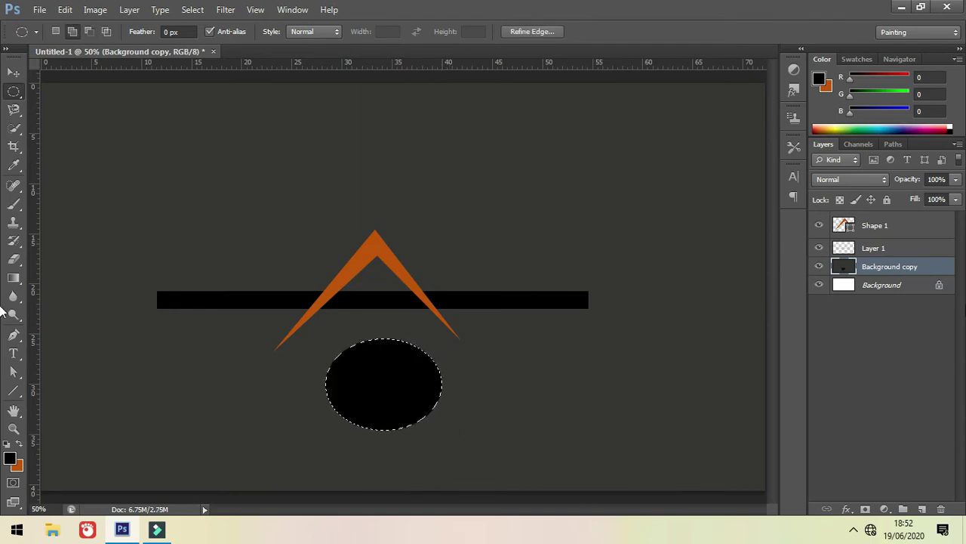
key("ctrl+d")
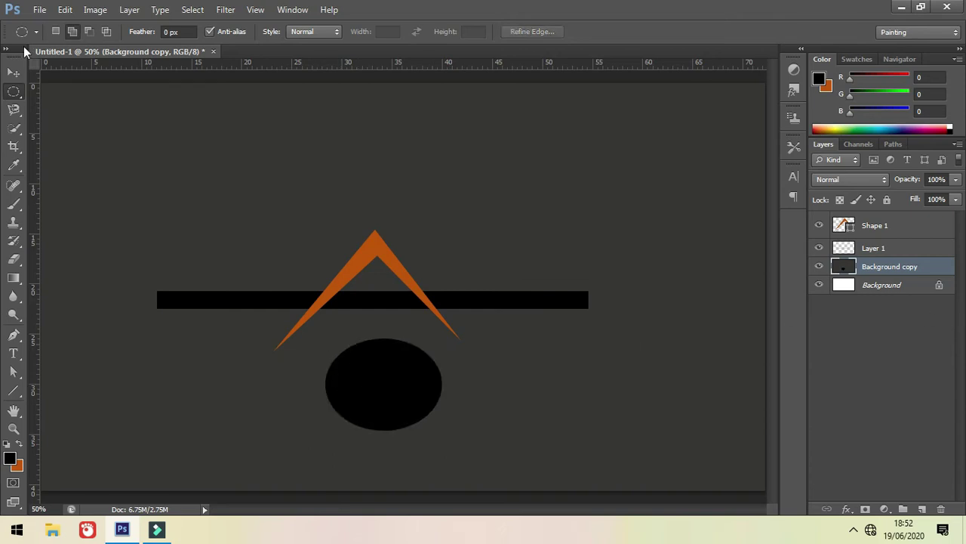
left_click(13, 73)
left_click_drag(406, 403, 406, 406)
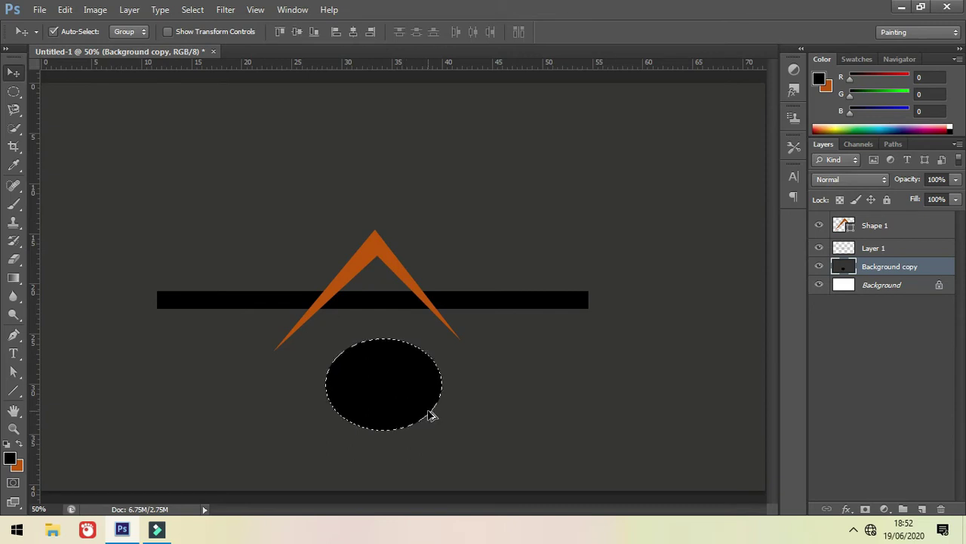
key("Delete")
key("ctrl+d")
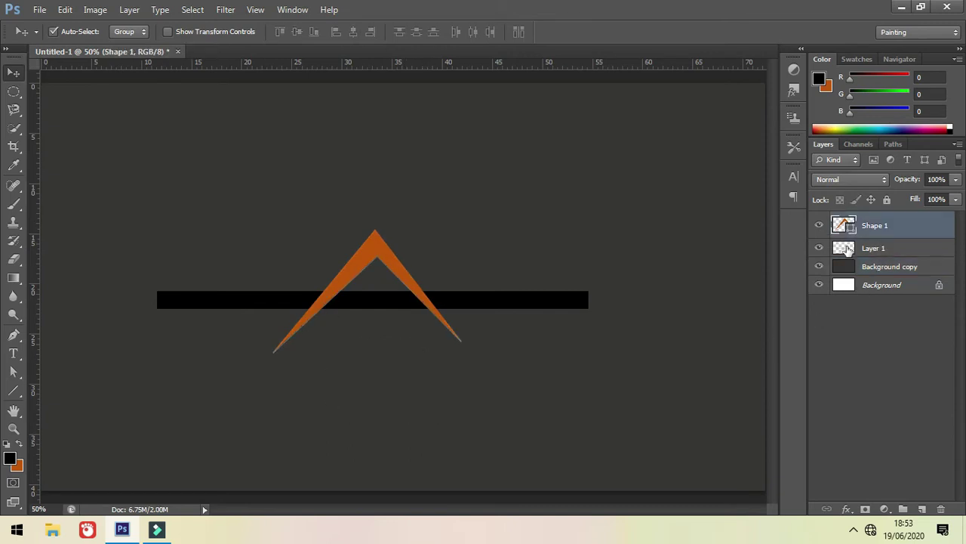
left_click(819, 248)
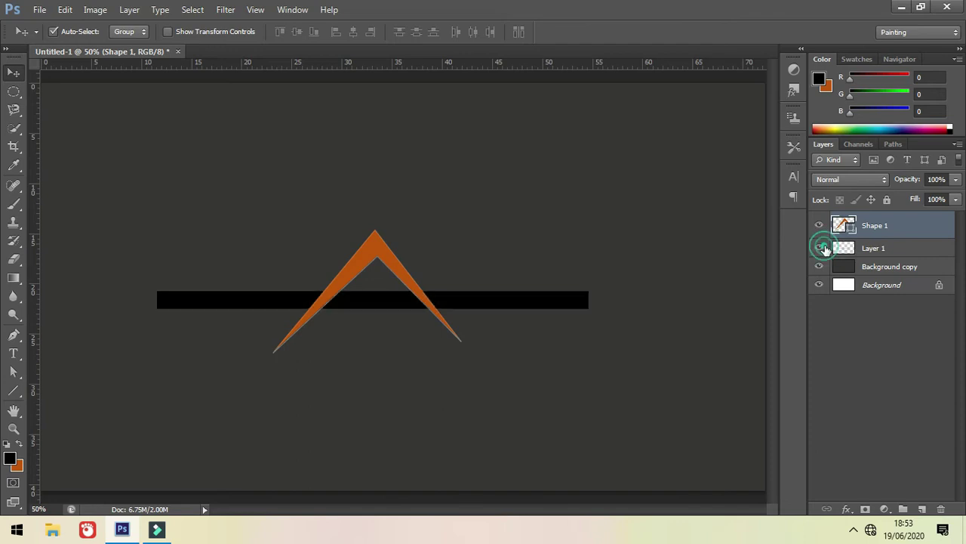
left_click(872, 248)
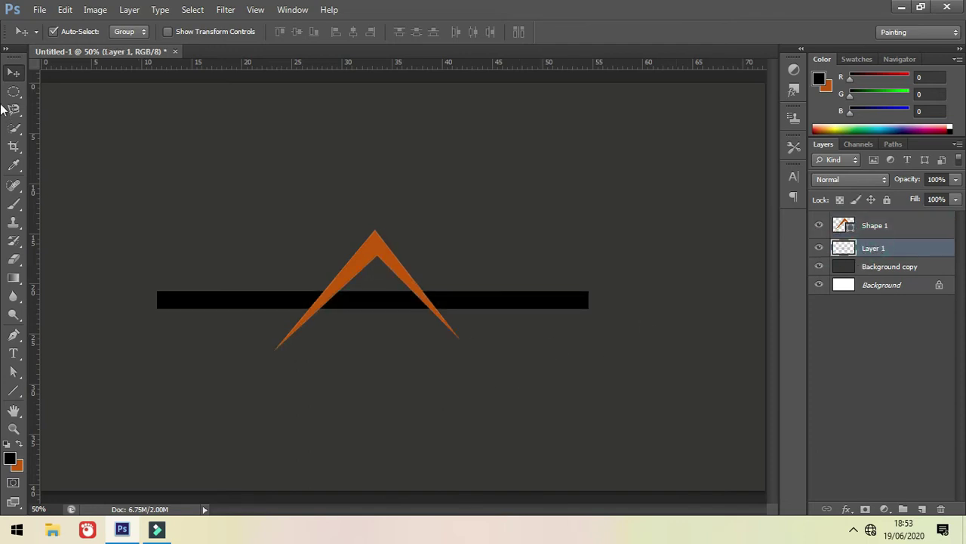
left_click(13, 90)
left_click_drag(348, 325, 444, 417)
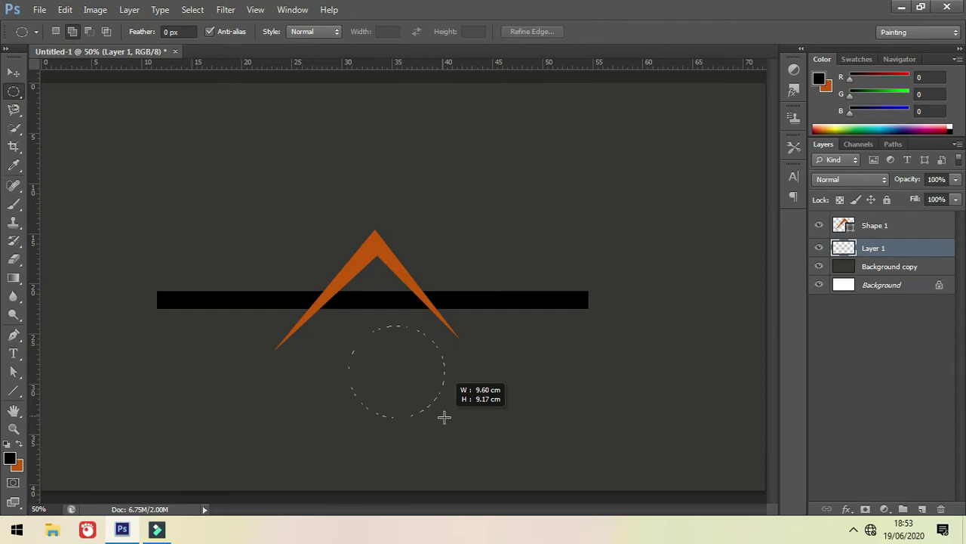
key("alt+BackSpace")
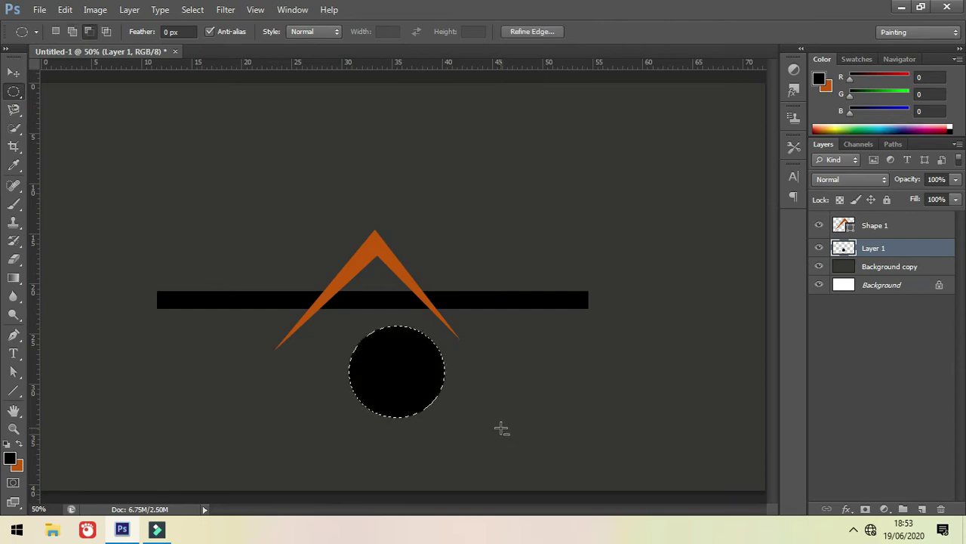
key("ctrl+d")
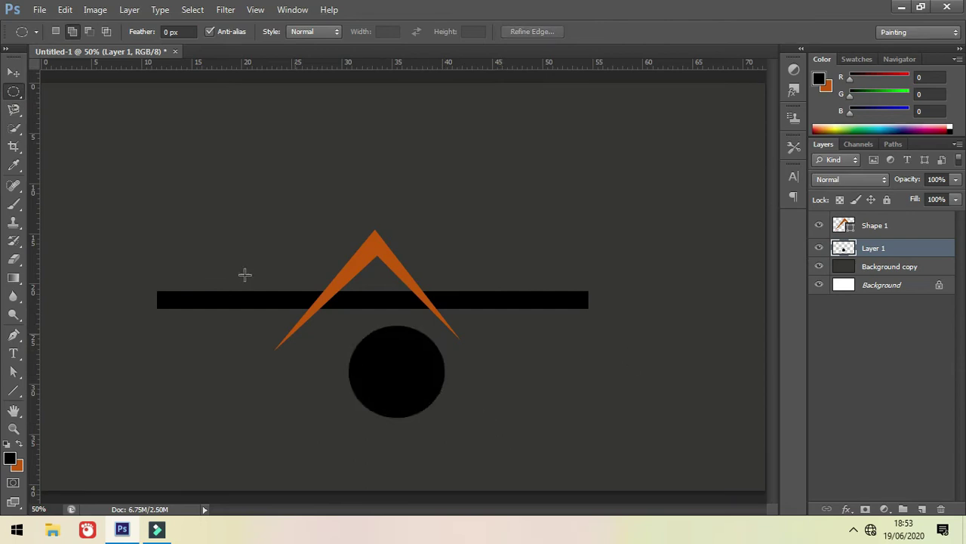
left_click(14, 73)
mouse_move(420, 372)
left_mouse_down()
mouse_move(408, 366)
mouse_move(407, 398)
left_mouse_up()
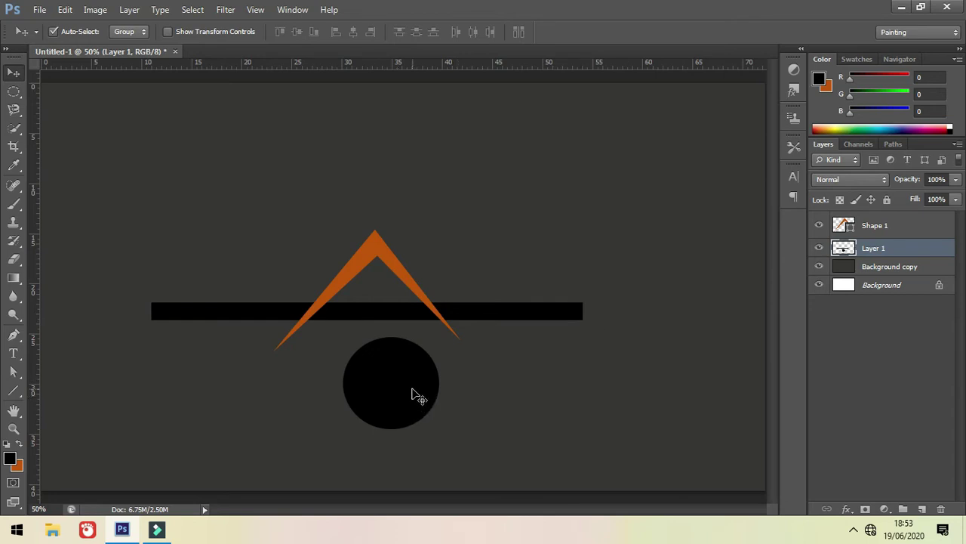
mouse_move(401, 392)
left_mouse_down()
mouse_move(400, 409)
mouse_move(384, 209)
mouse_move(382, 363)
mouse_move(394, 348)
left_mouse_up()
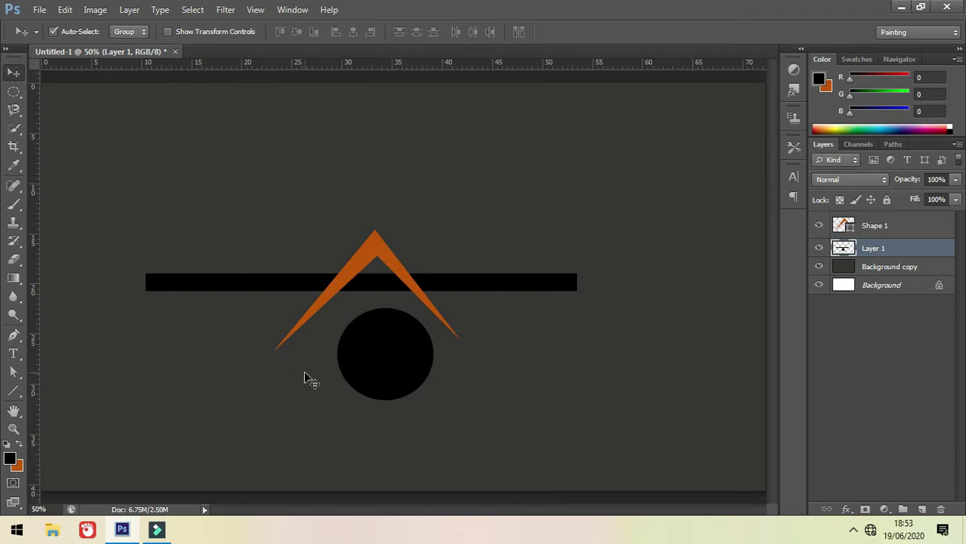
key("ctrl+alt+z")
key("ctrl+alt+z")
key("ctrl+alt+z")
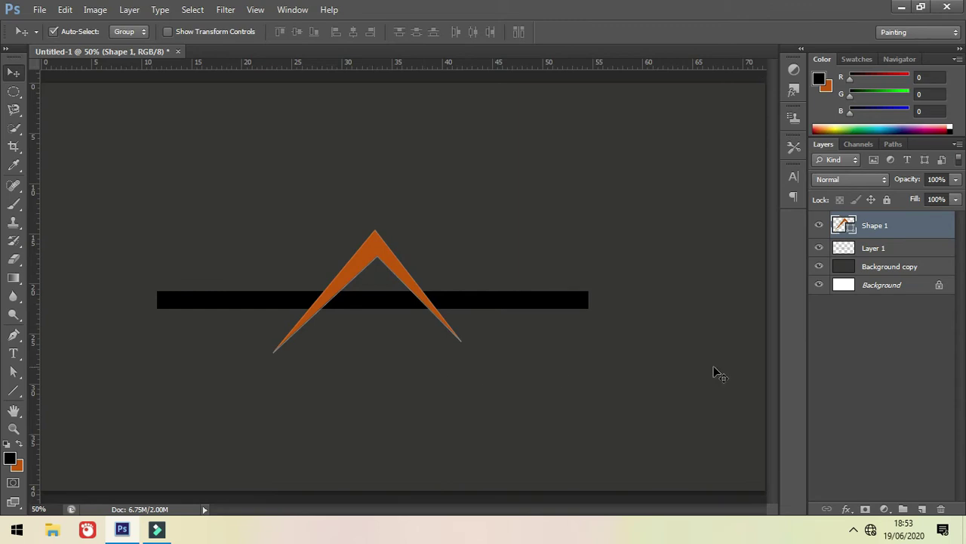
Fill a black circle on new Layer 2 and place it at the bar's left end.
left_click(923, 509)
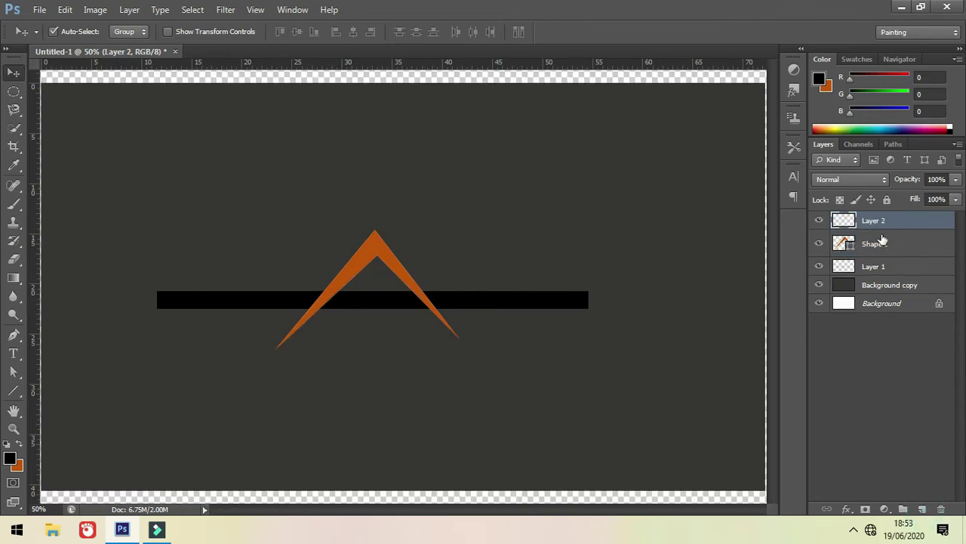
left_click(14, 91)
left_click_drag(340, 330, 453, 433)
key("alt+BackSpace")
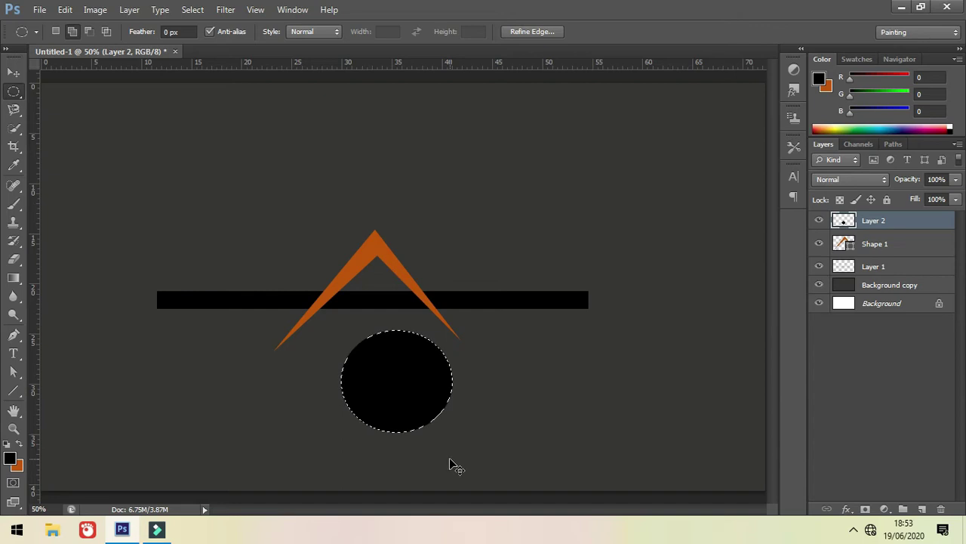
key("ctrl+d")
left_click(13, 72)
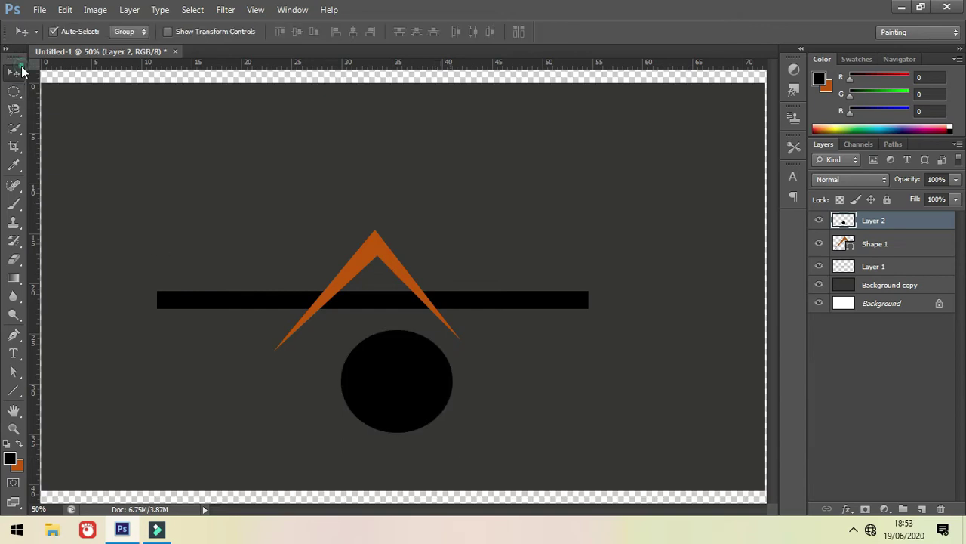
mouse_move(377, 373)
left_mouse_down()
mouse_move(379, 209)
mouse_move(161, 289)
mouse_move(168, 279)
left_mouse_up()
Nudge the black bar slightly down and the chevron slightly right.
left_click_drag(533, 306, 504, 316)
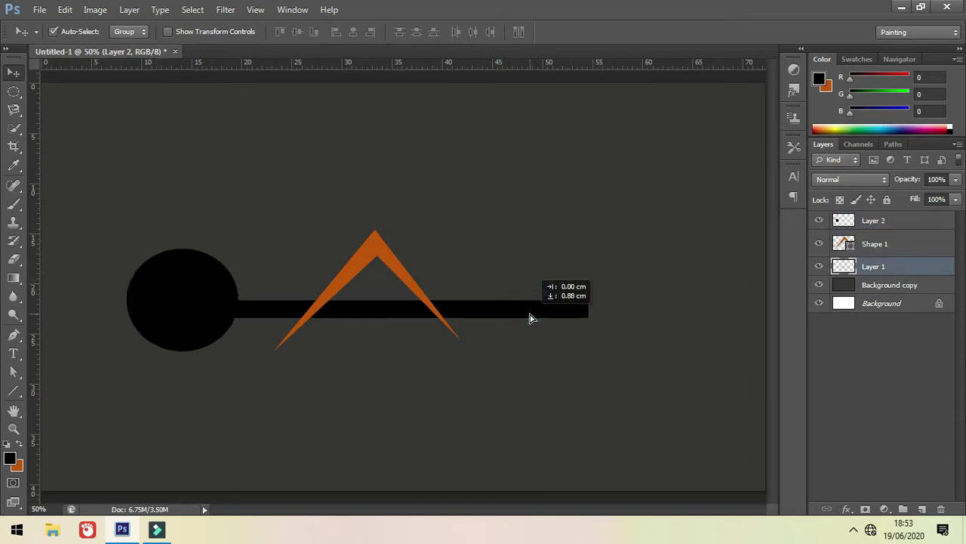
left_click_drag(350, 271, 361, 273)
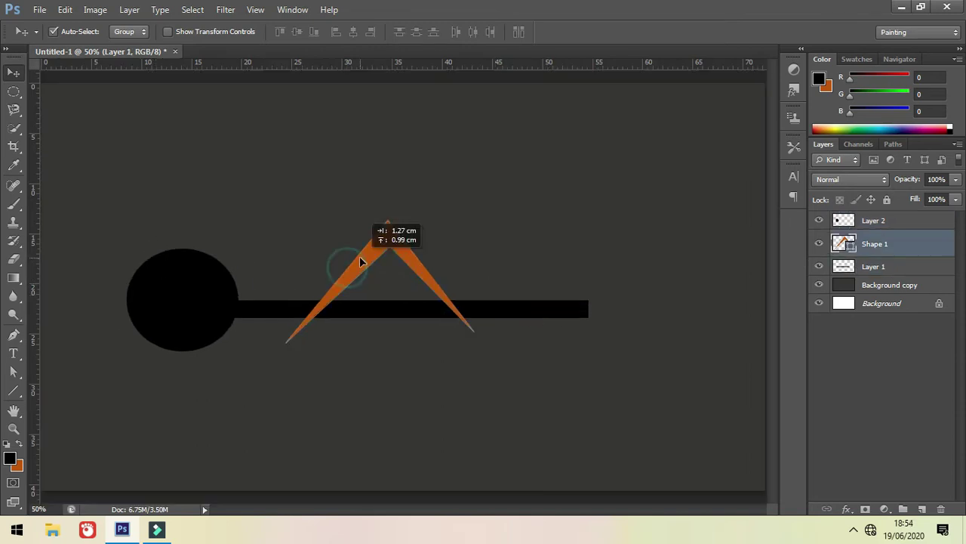
left_click(621, 261)
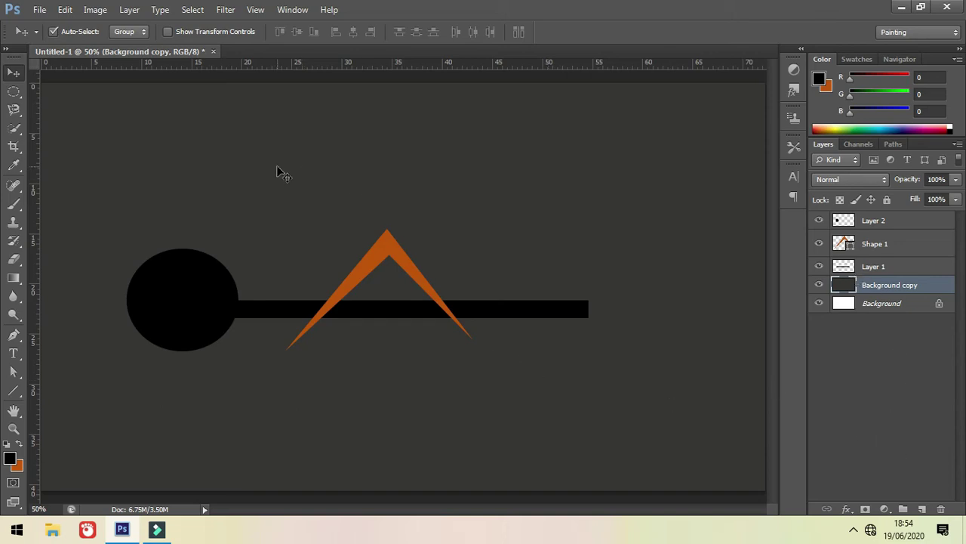
Fill an orange rectangle above the chevron on new Layer 3.
left_click(13, 92)
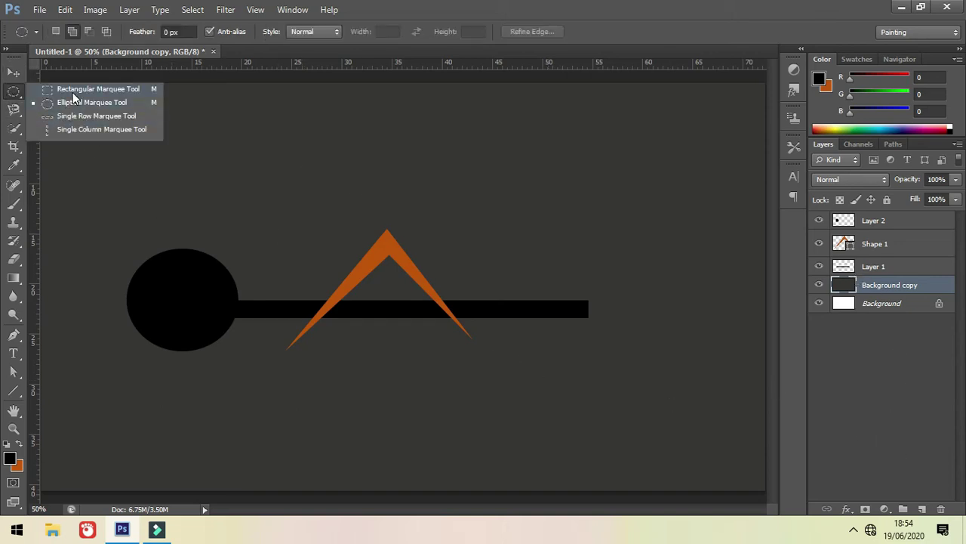
left_click(73, 91)
left_click_drag(219, 148, 363, 219)
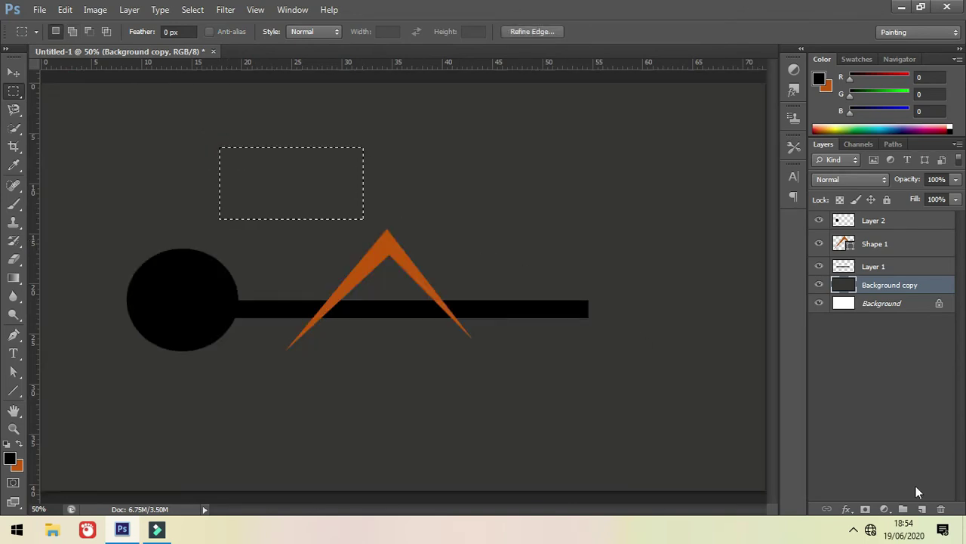
left_click(922, 509)
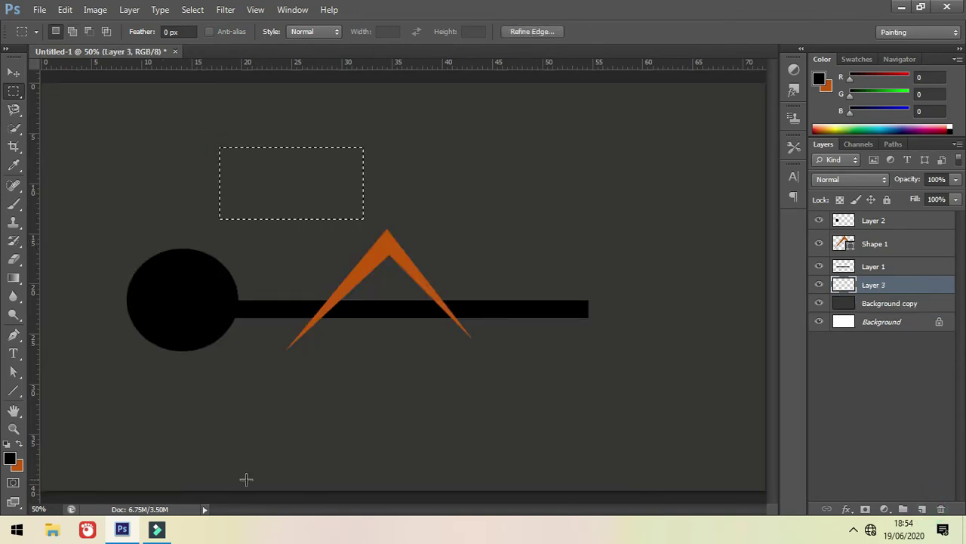
key("ctrl+BackSpace")
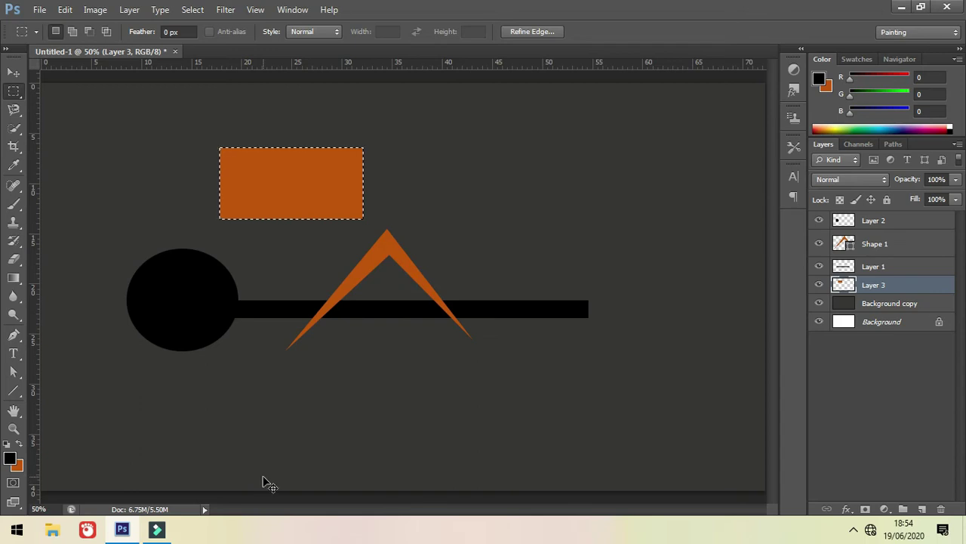
key("ctrl+d")
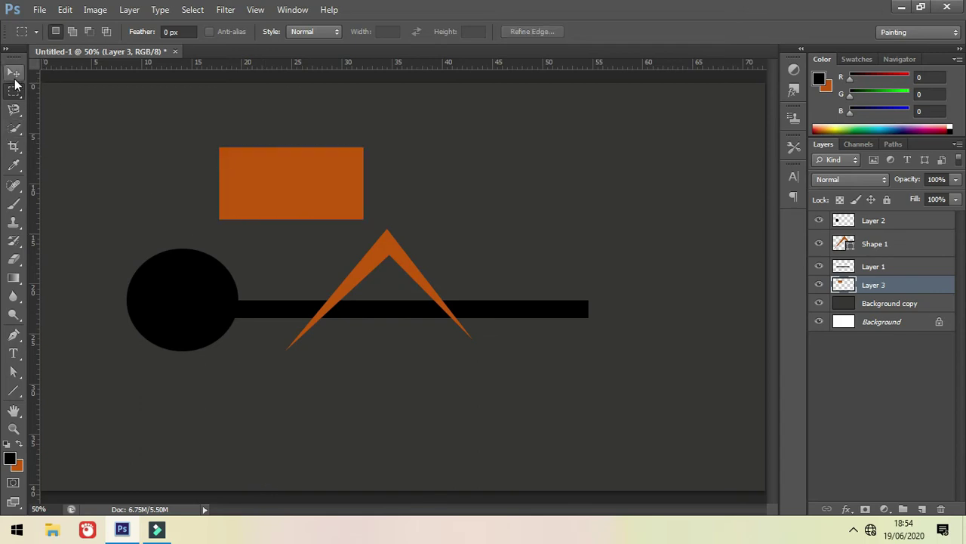
Fill a tall black strip across the bar's right end on new Layer 4.
left_click_drag(530, 177, 579, 425)
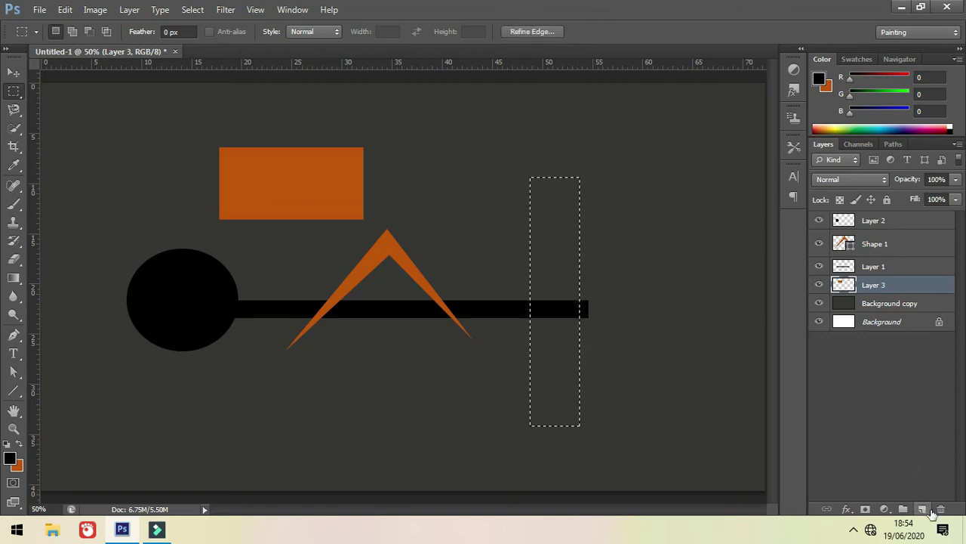
left_click(921, 509)
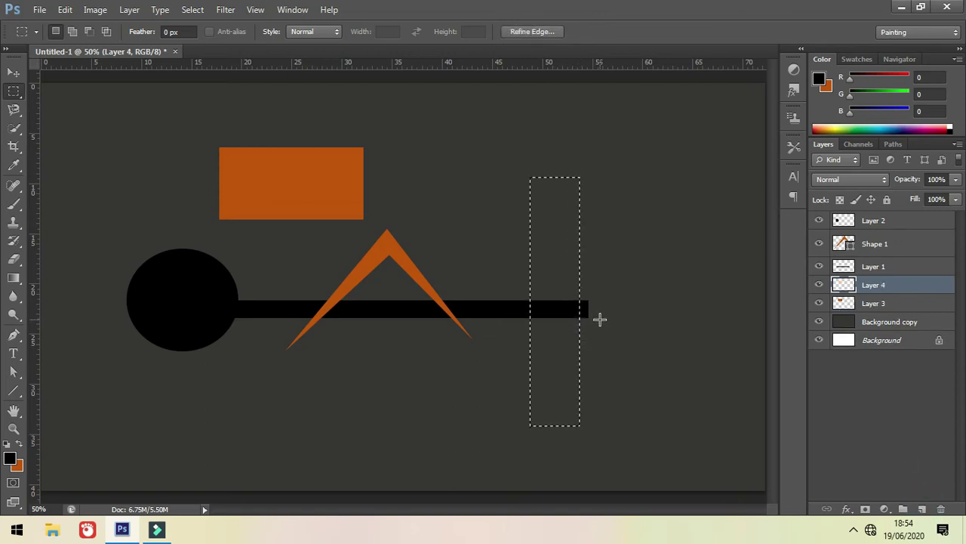
key("alt+BackSpace")
key("ctrl+d")
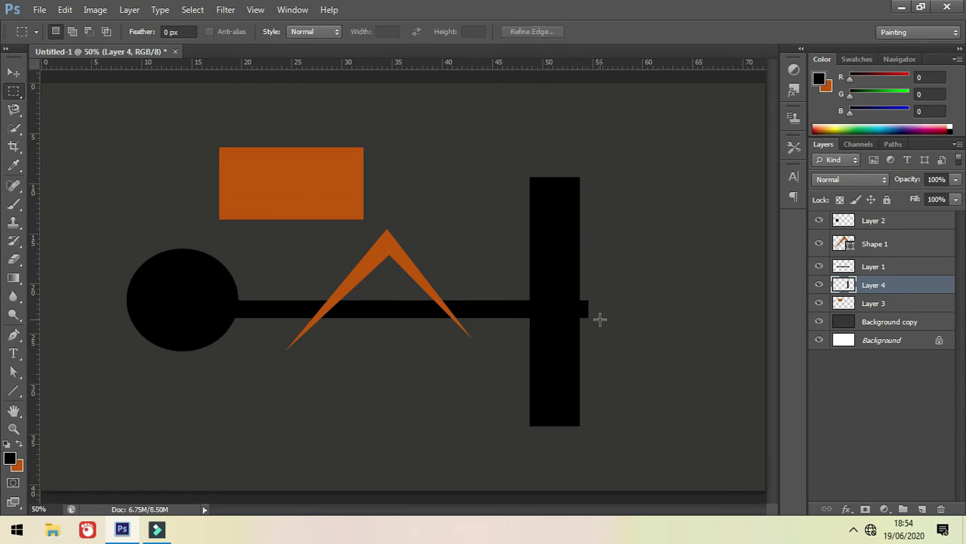
Rearrange the bars, orange rectangle, circle and chevron, placing the vertical bar at right.
left_click(13, 72)
mouse_move(559, 308)
left_mouse_down()
mouse_move(560, 318)
mouse_move(560, 307)
left_mouse_up()
mouse_move(539, 244)
left_mouse_down()
mouse_move(609, 260)
mouse_move(652, 186)
left_mouse_up()
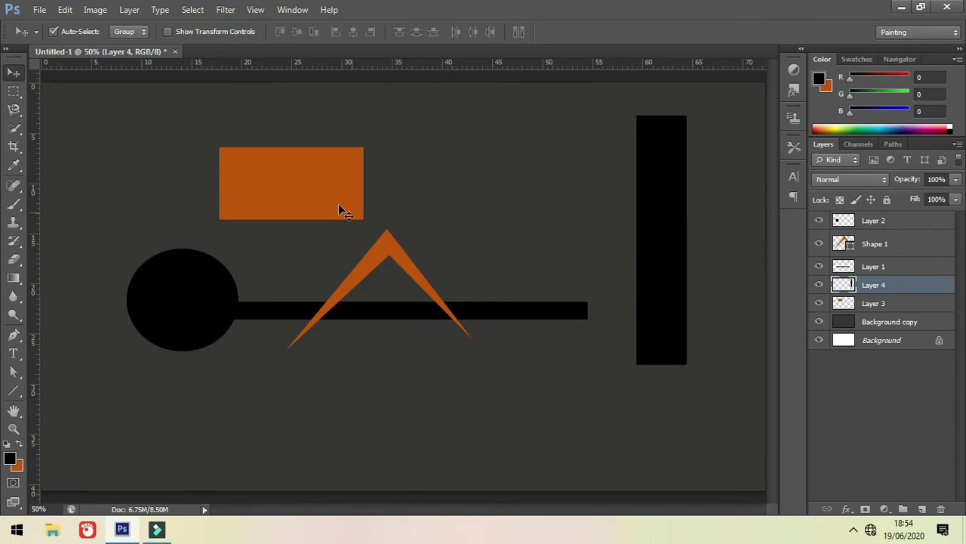
left_click_drag(339, 210, 487, 146)
left_click_drag(155, 317, 151, 213)
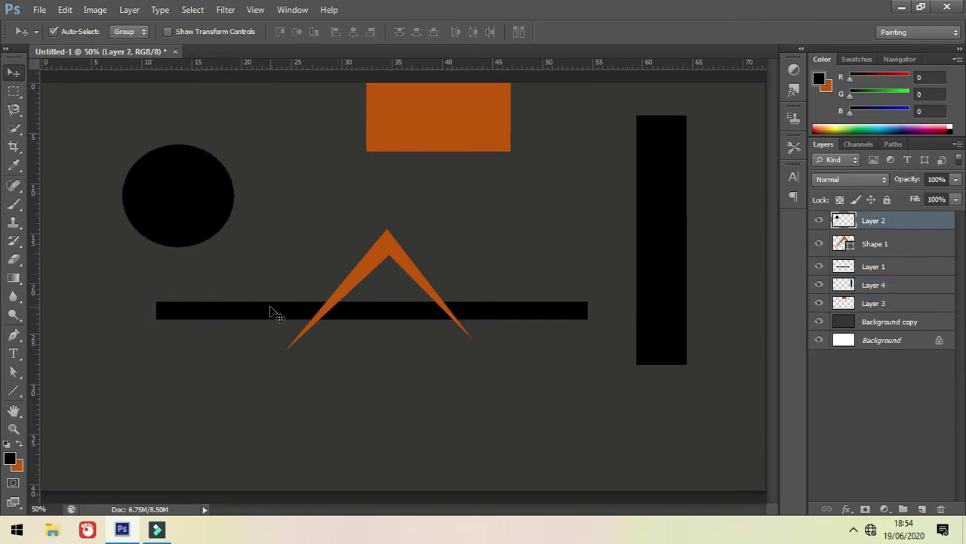
left_click_drag(272, 312, 244, 417)
left_click_drag(364, 287, 369, 298)
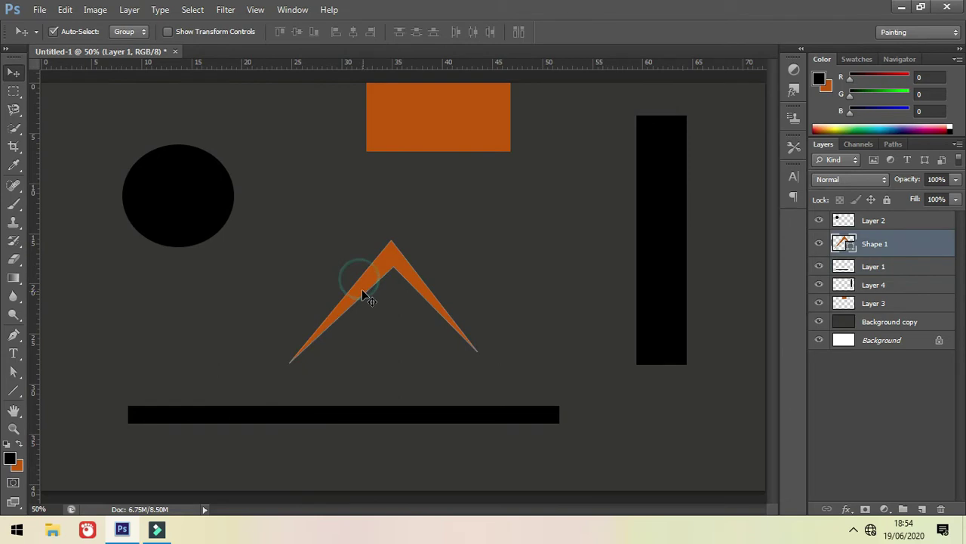
left_click(643, 319)
left_click_drag(642, 318, 493, 347)
left_click_drag(419, 142, 364, 215)
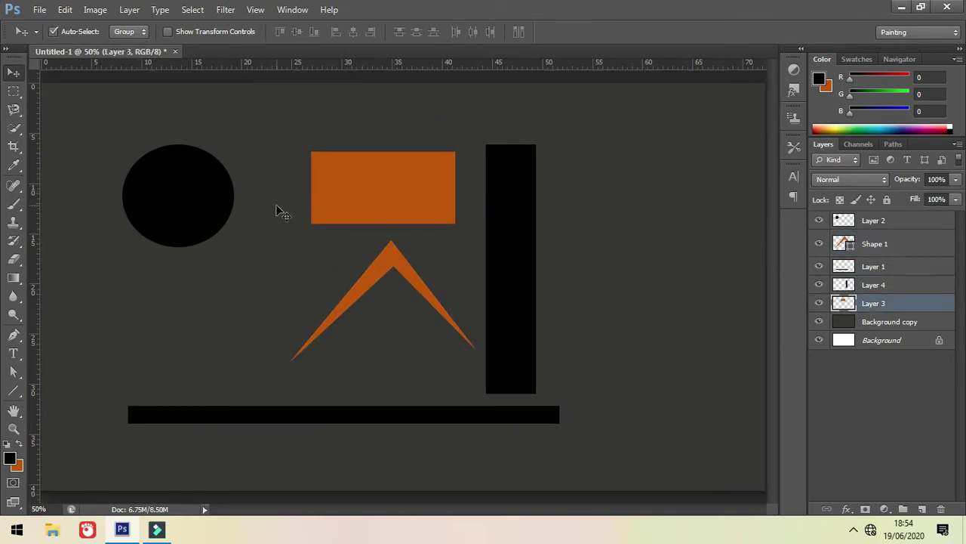
left_click_drag(200, 198, 284, 198)
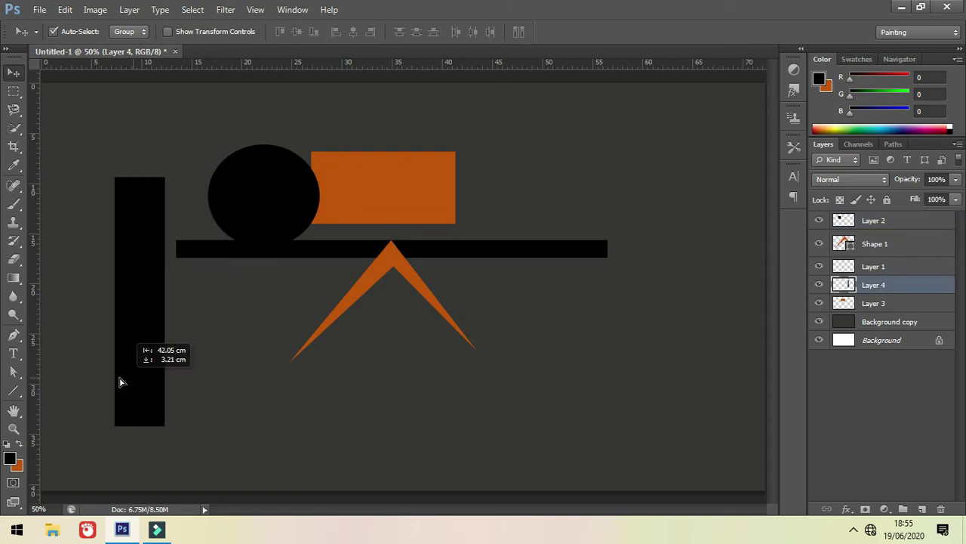
mouse_move(119, 378)
left_mouse_down()
mouse_move(154, 346)
mouse_move(149, 315)
mouse_move(242, 335)
mouse_move(631, 325)
left_mouse_up()
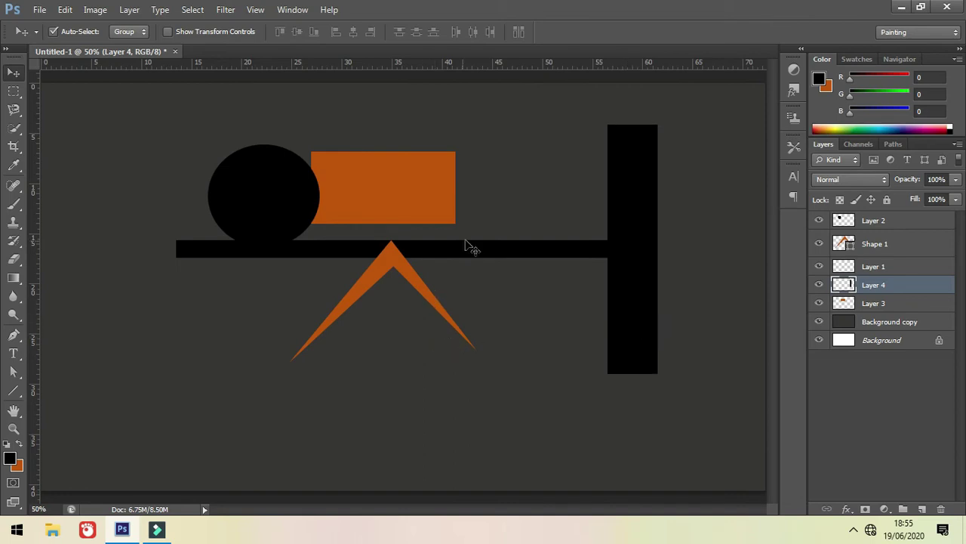
Move the chevron up across the bar and raise the bars and circle.
left_click_drag(458, 257, 457, 238)
mouse_move(444, 177)
left_mouse_down()
mouse_move(458, 338)
mouse_move(462, 181)
left_mouse_up()
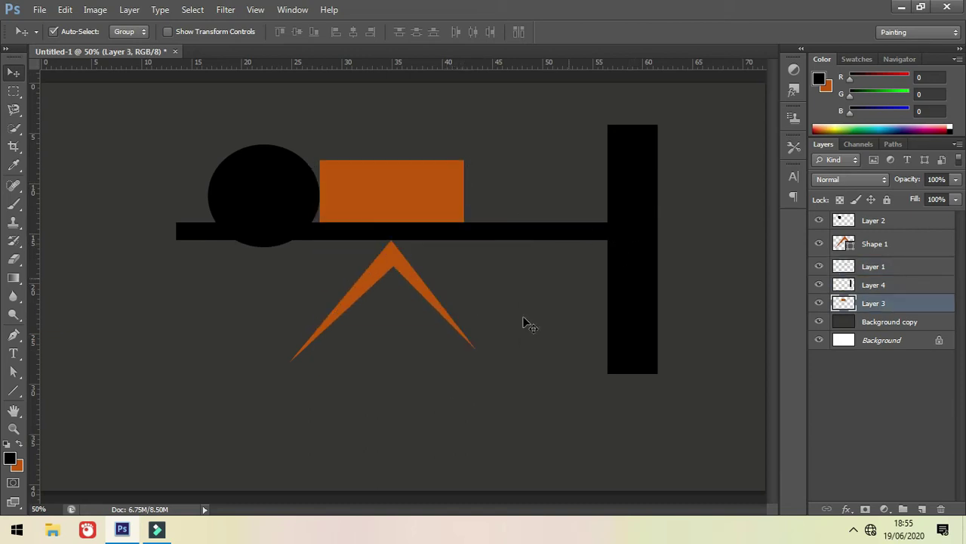
mouse_move(357, 288)
left_mouse_down()
mouse_move(439, 200)
mouse_move(397, 160)
left_mouse_up()
left_click(366, 231)
left_click_drag(378, 195, 377, 187)
left_click_drag(308, 211, 314, 183)
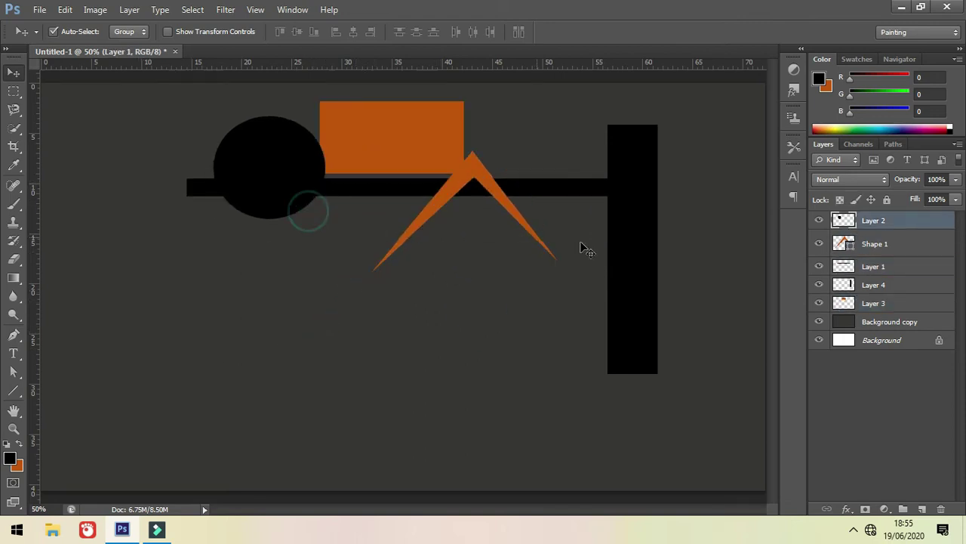
left_click_drag(649, 250, 647, 207)
Fill an orange circular head with two ear ellipses on new Layer 5.
left_click(922, 509)
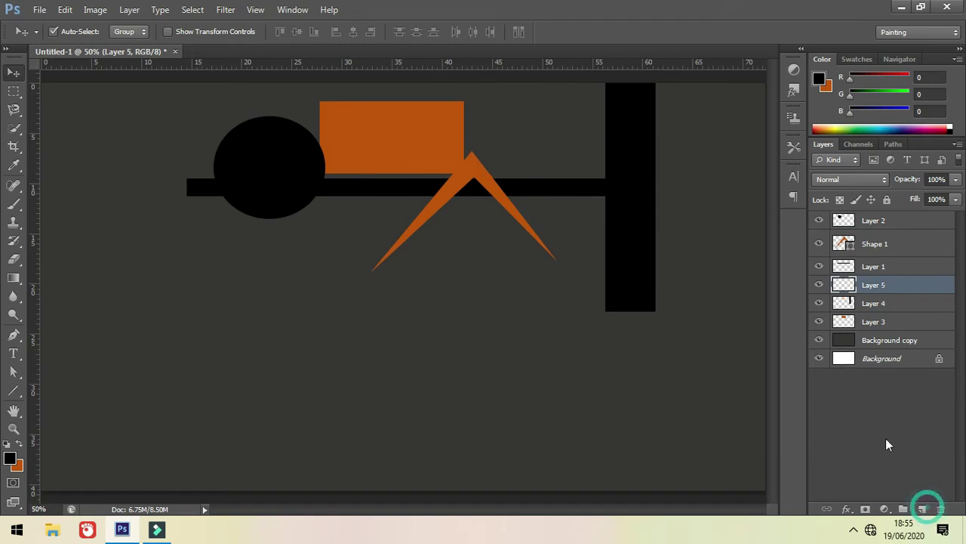
left_click(14, 91)
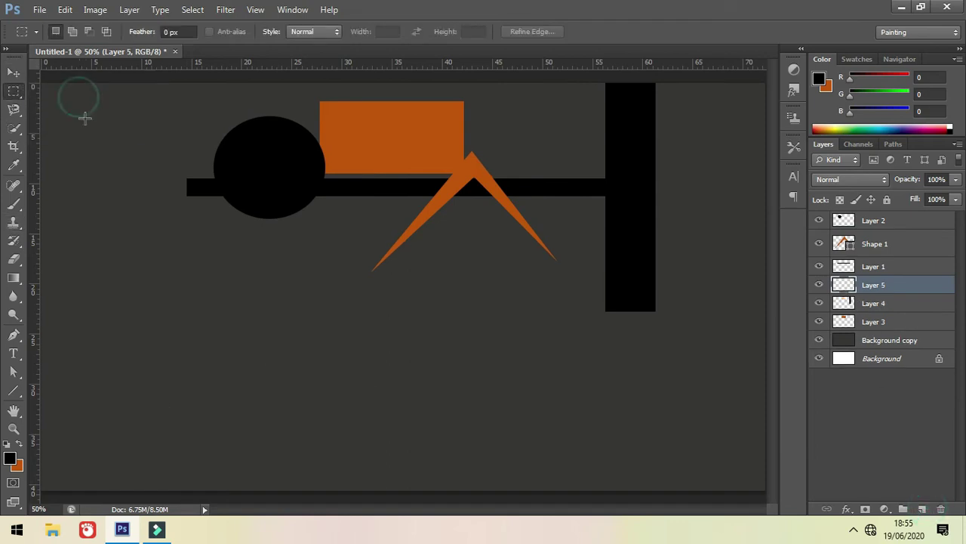
left_click(13, 110)
left_click(13, 91)
left_click(83, 101)
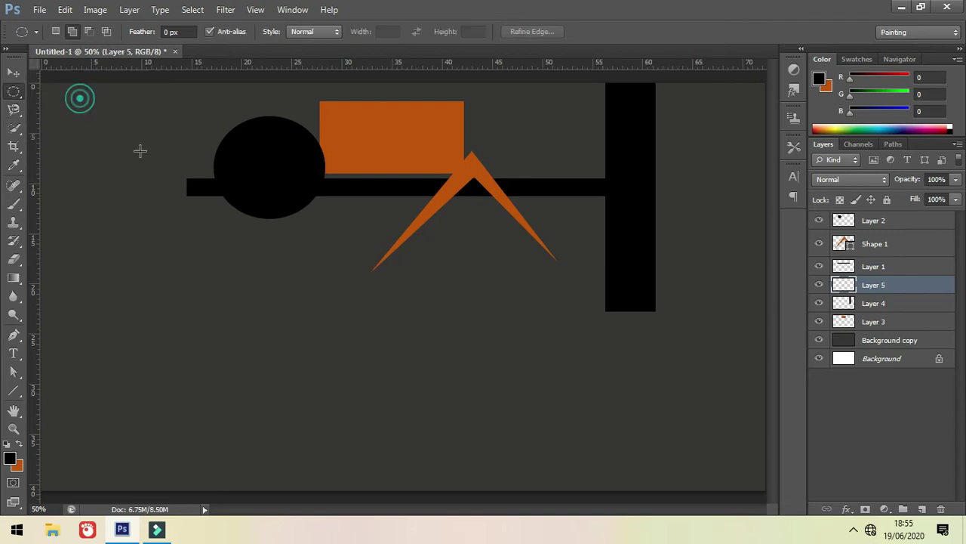
left_click_drag(187, 285, 339, 441)
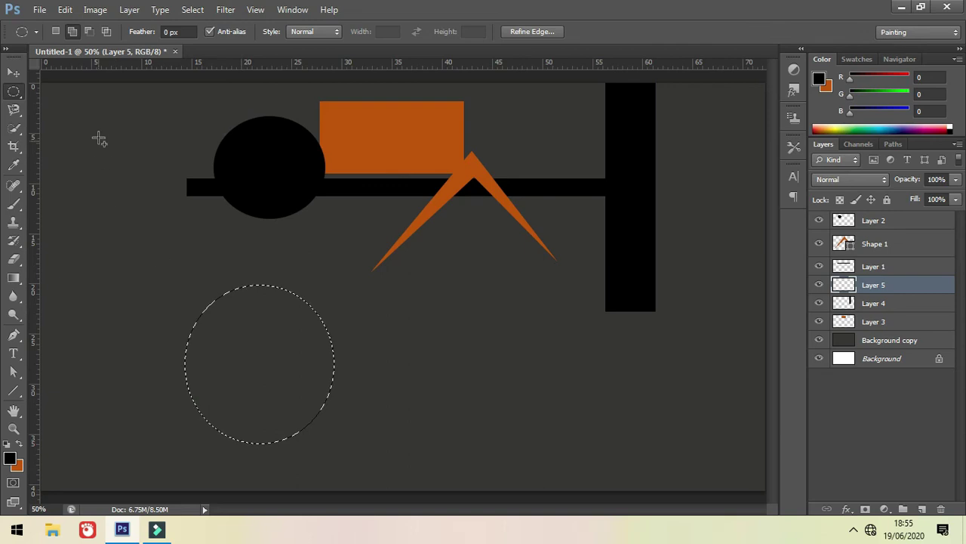
mouse_move(201, 254)
left_mouse_down()
mouse_move(299, 264)
mouse_move(286, 310)
left_mouse_up()
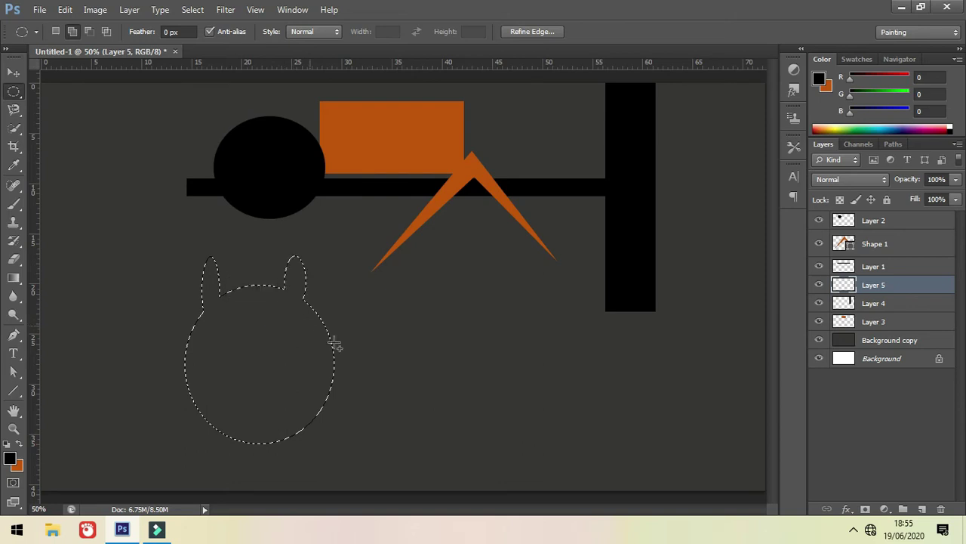
key("ctrl+BackSpace")
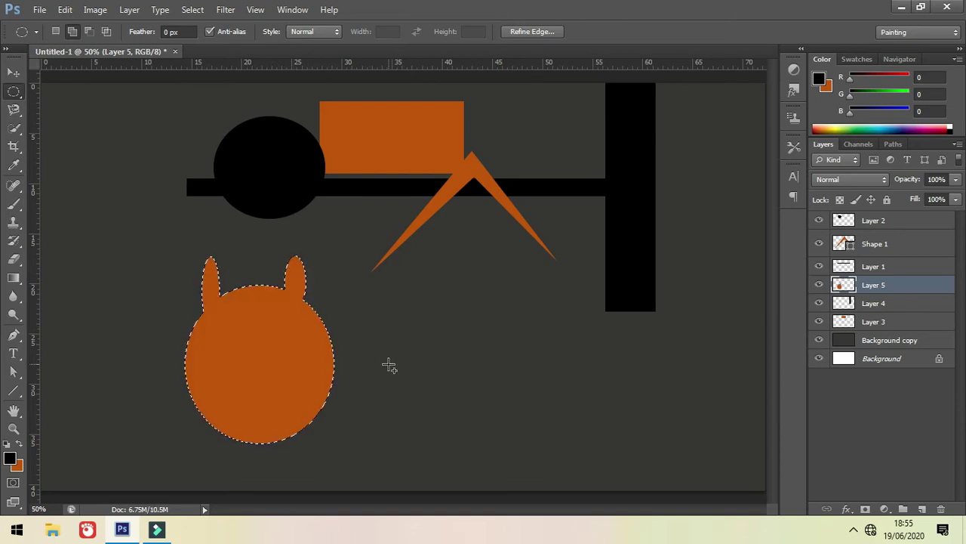
key("ctrl+d")
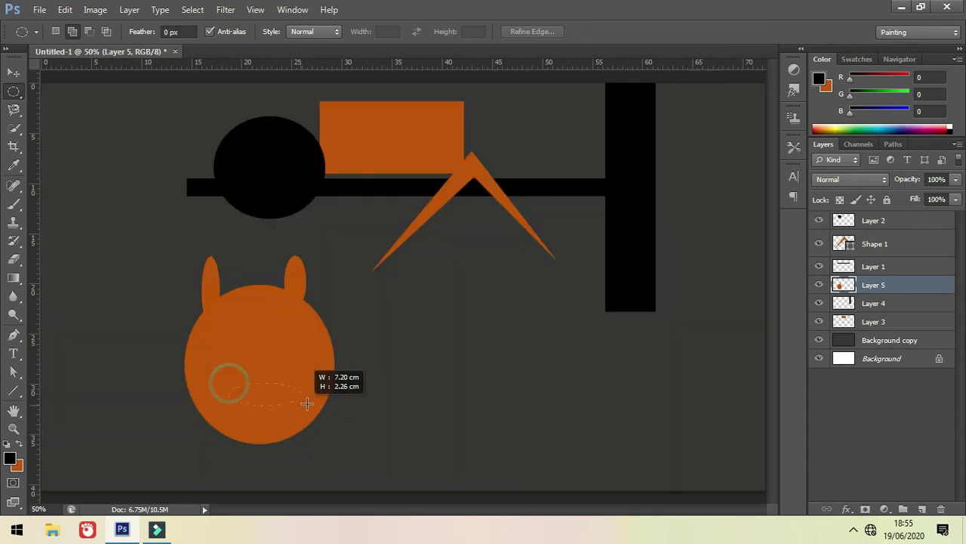
Fill a black oval on the lower head, then nudge the head layer slightly.
left_click_drag(229, 381, 308, 404)
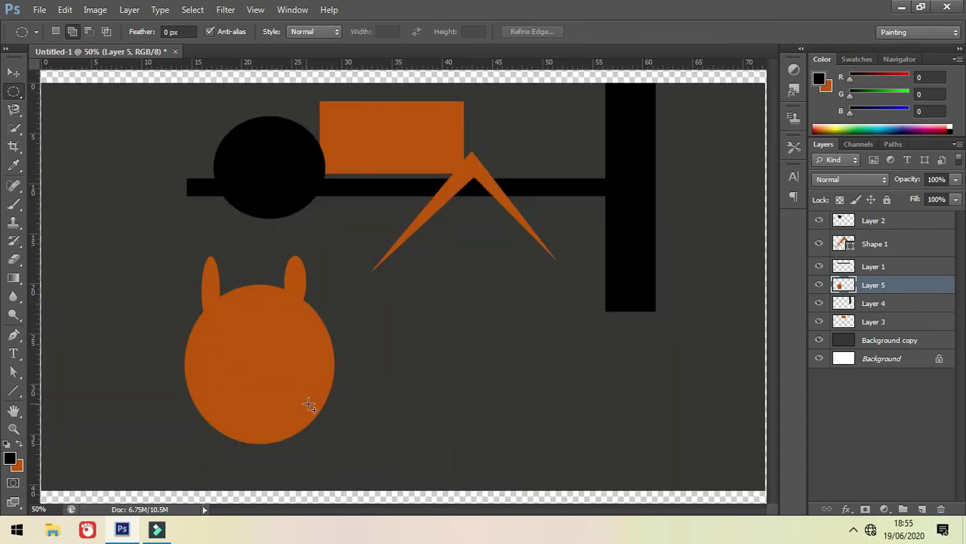
key("alt+BackSpace")
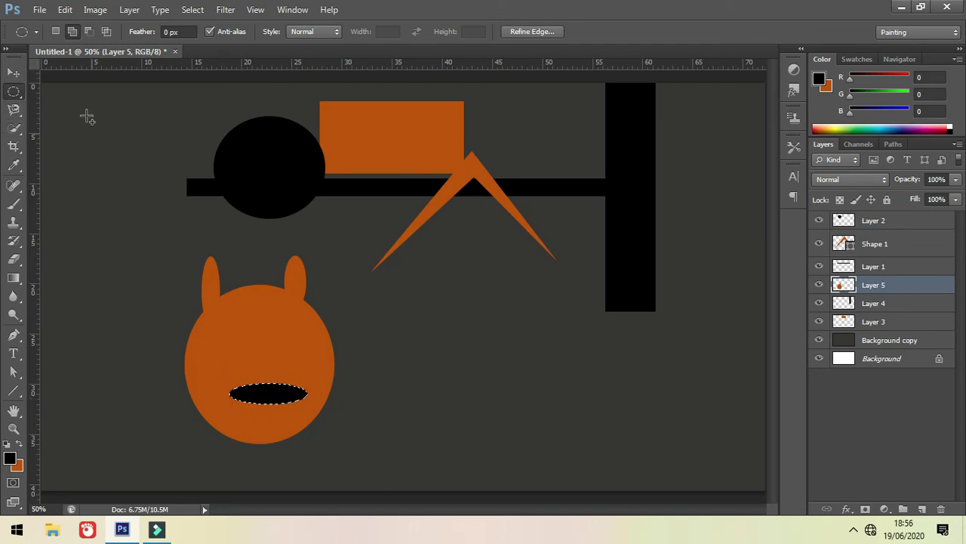
left_click(14, 73)
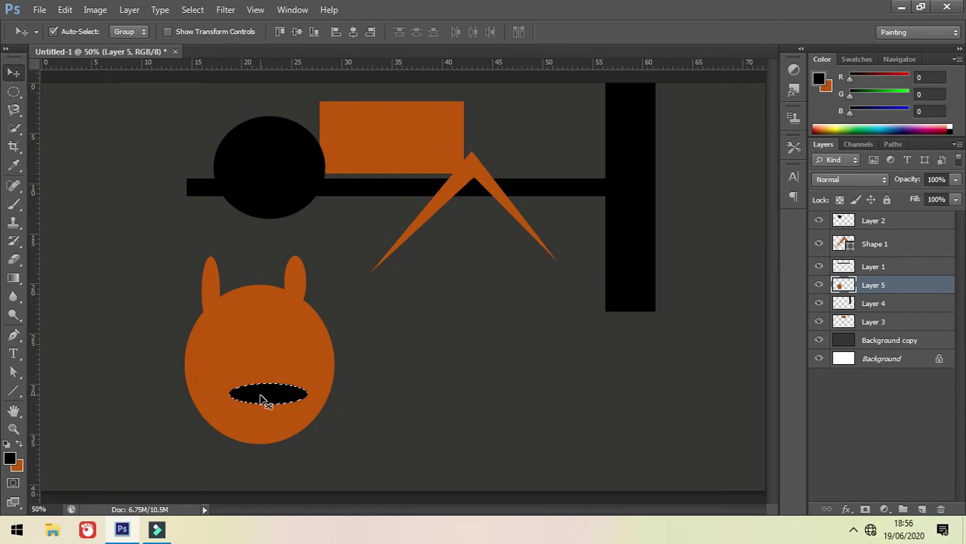
mouse_move(260, 395)
left_mouse_down()
mouse_move(246, 394)
mouse_move(274, 394)
mouse_move(249, 395)
mouse_move(264, 399)
left_mouse_up()
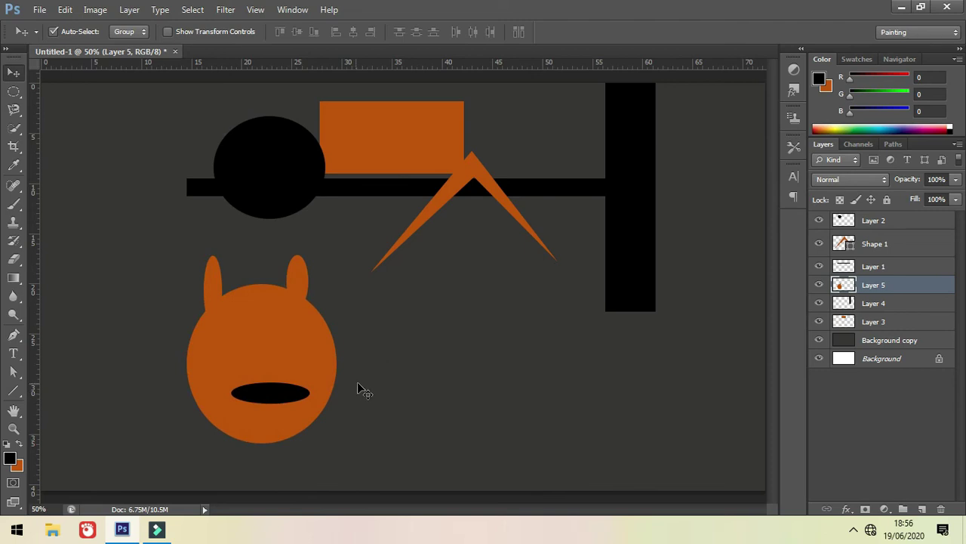
mouse_move(281, 398)
left_mouse_down()
mouse_move(281, 407)
mouse_move(282, 387)
left_mouse_up()
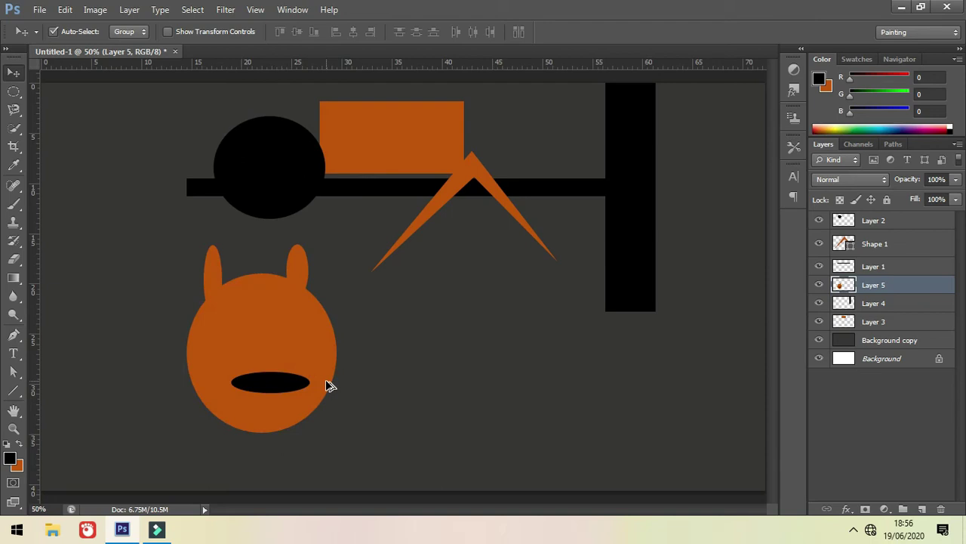
Step back seven history states until only Background copy and Background remain.
key("ctrl+alt+z")
key("ctrl+alt+z")
key("ctrl+alt+z")
key("ctrl+alt+z")
key("ctrl+alt+z")
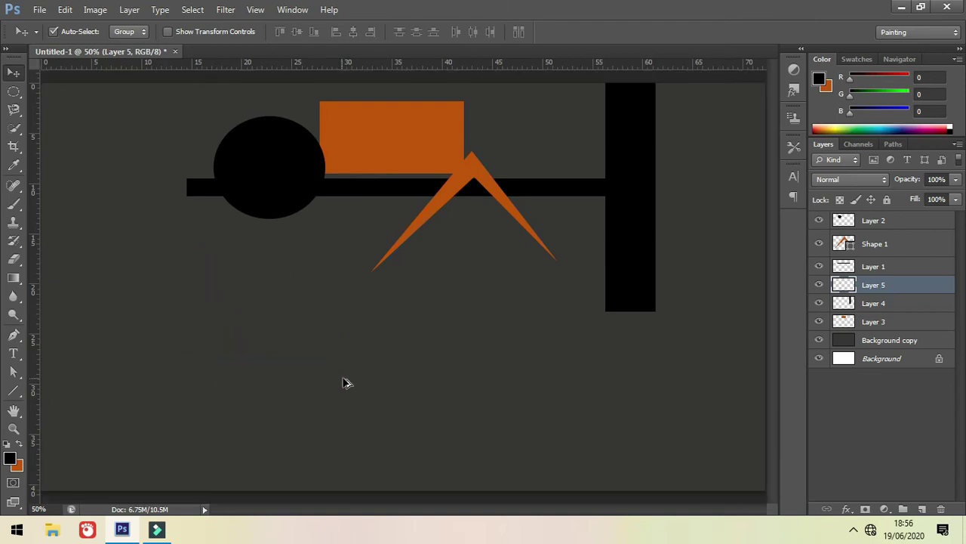
key("ctrl+alt+z")
key("ctrl+alt+z")
key("ctrl+alt+z")
key("ctrl+alt+z")
key("ctrl+alt+z")
key("ctrl+alt+z")
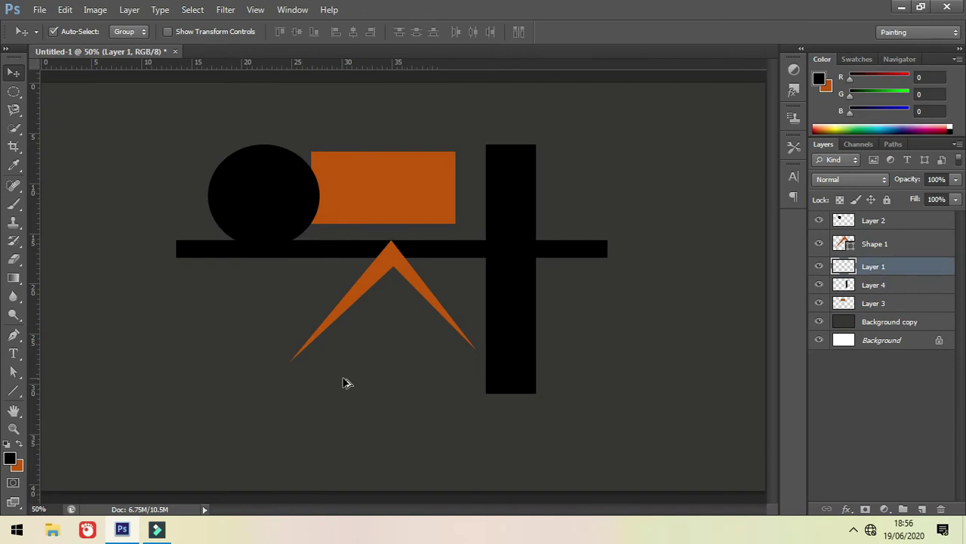
key("ctrl+alt+z")
key("ctrl+alt+z")
key("ctrl+alt+z")
key("ctrl+alt+z")
key("ctrl+alt+z")
key("ctrl+alt+z")
key("ctrl+alt+z")
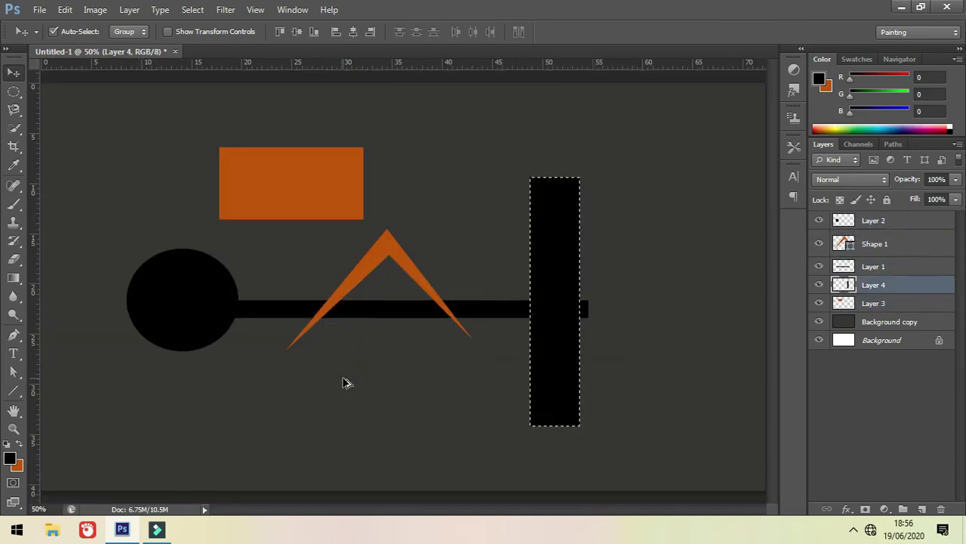
key("ctrl+alt+z")
key("ctrl+alt+z")
key("ctrl+alt+z")
key("ctrl+alt+z")
key("ctrl+alt+z")
key("ctrl+alt+z")
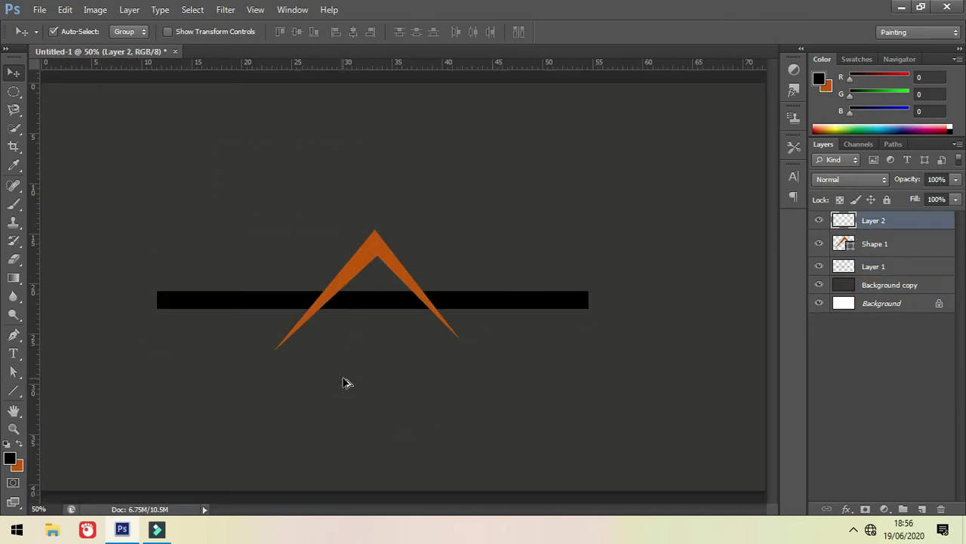
key("ctrl+alt+z")
key("ctrl+alt+z")
key("ctrl+alt+z")
key("ctrl+alt+z")
key("ctrl+alt+z")
key("ctrl+alt+z")
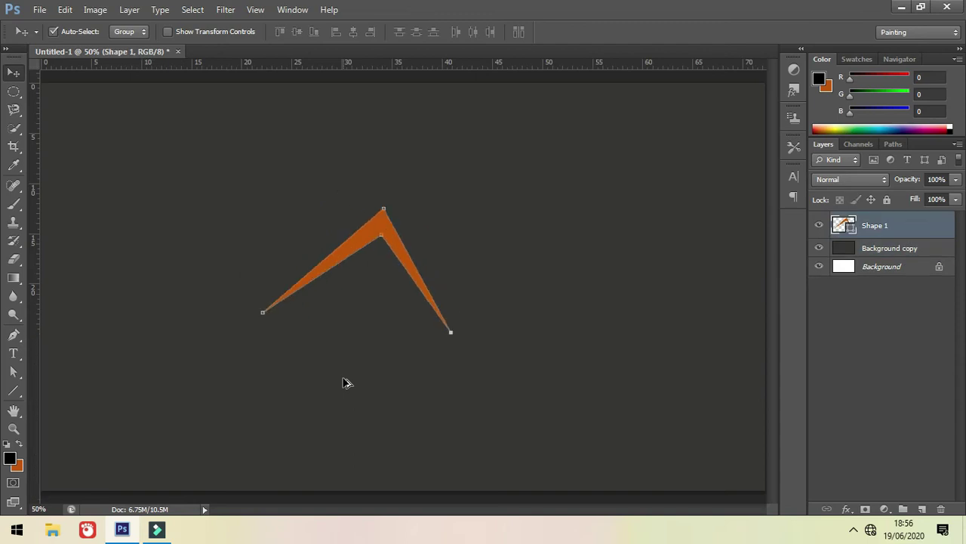
key("ctrl+alt+z")
key("ctrl+alt+z")
key("ctrl+alt+z")
key("ctrl+alt+z")
key("ctrl+alt+z")
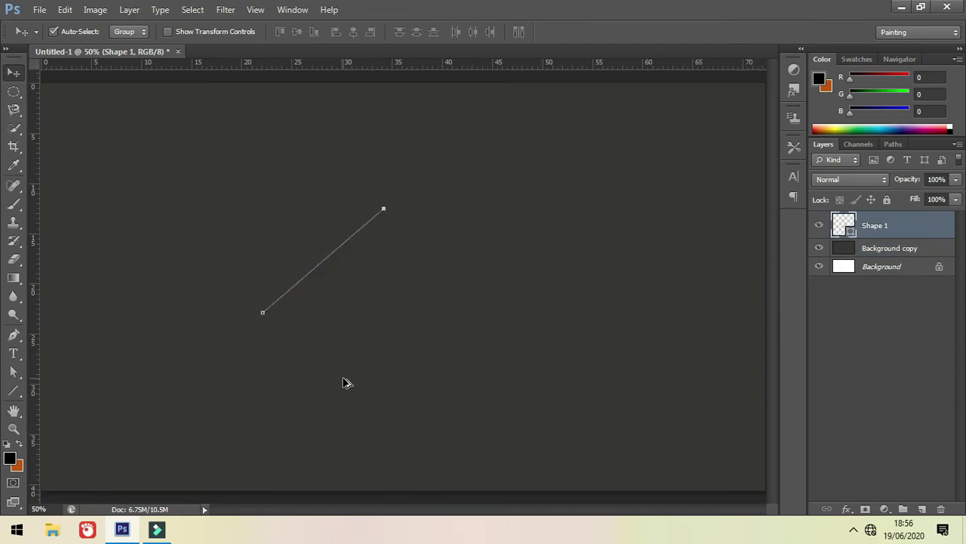
key("ctrl+alt+z")
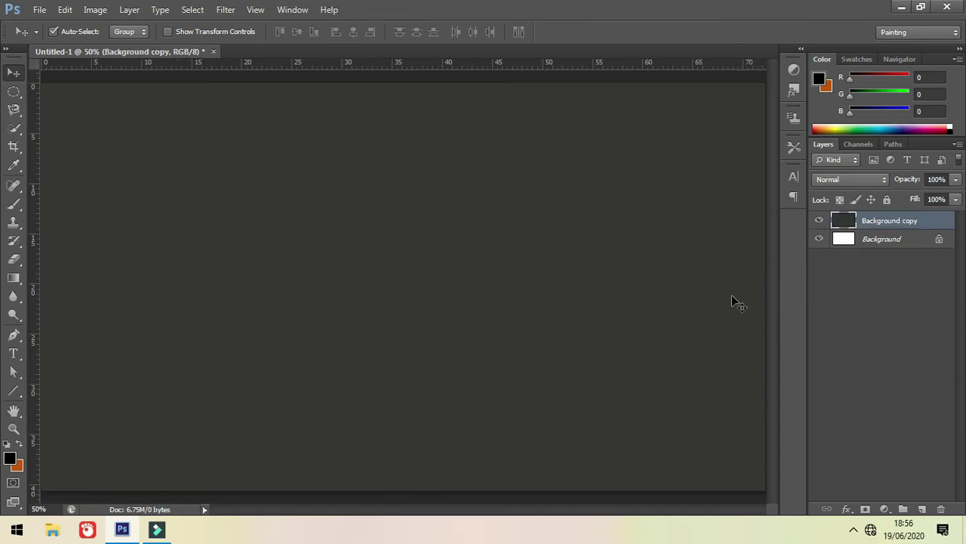
left_click(835, 282)
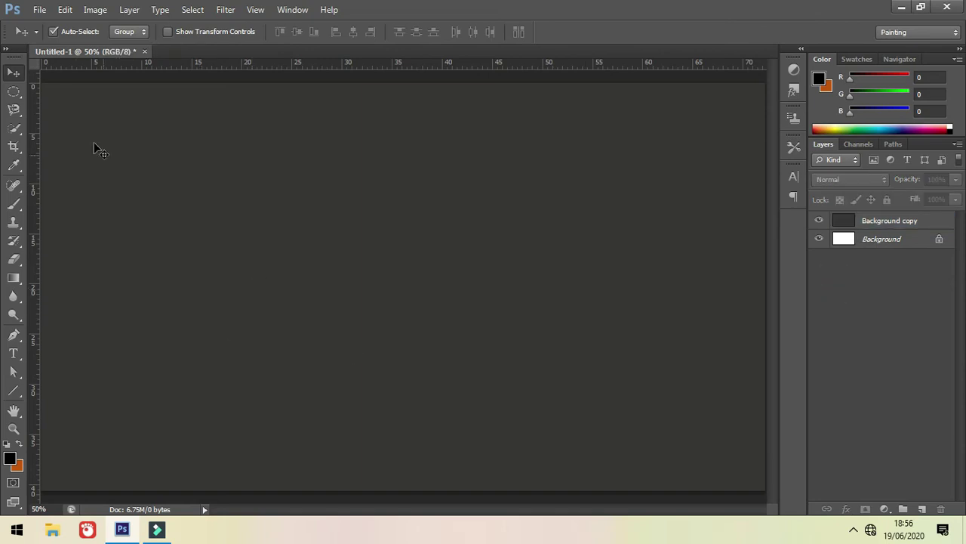
On a new layer, select a large oval for the head plus two ear ellipses.
left_click(12, 92)
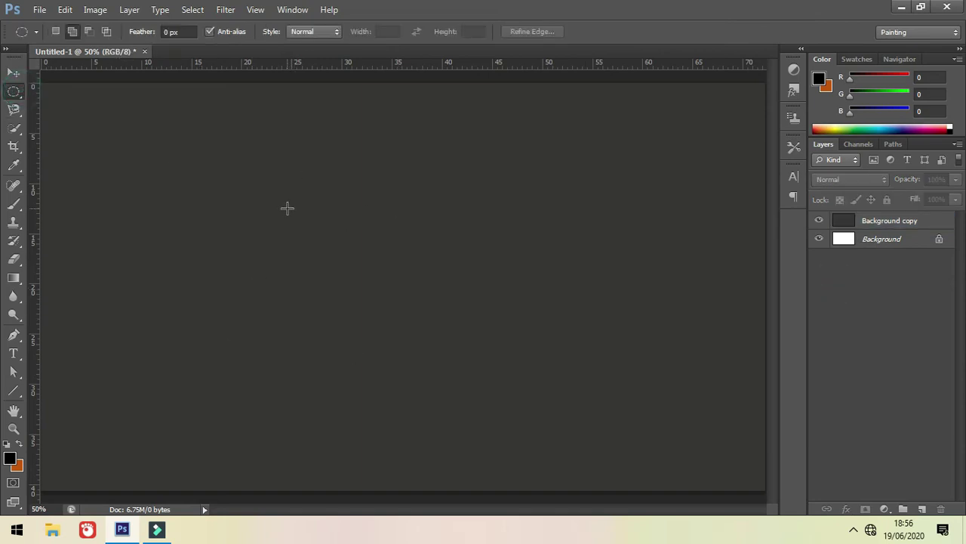
mouse_move(283, 182)
left_mouse_down()
mouse_move(445, 373)
mouse_move(442, 364)
left_mouse_up()
left_click(926, 510)
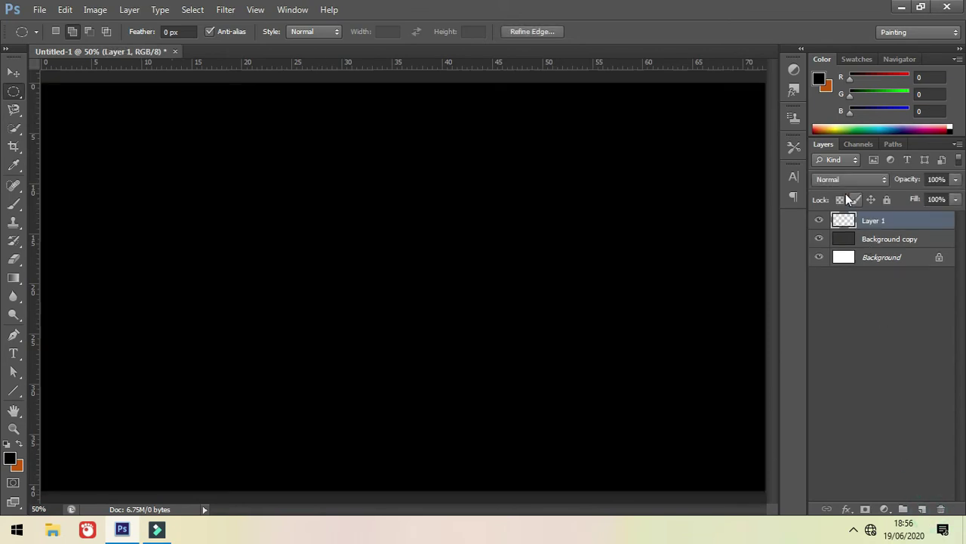
left_click_drag(301, 156, 329, 222)
left_click_drag(425, 157, 397, 214)
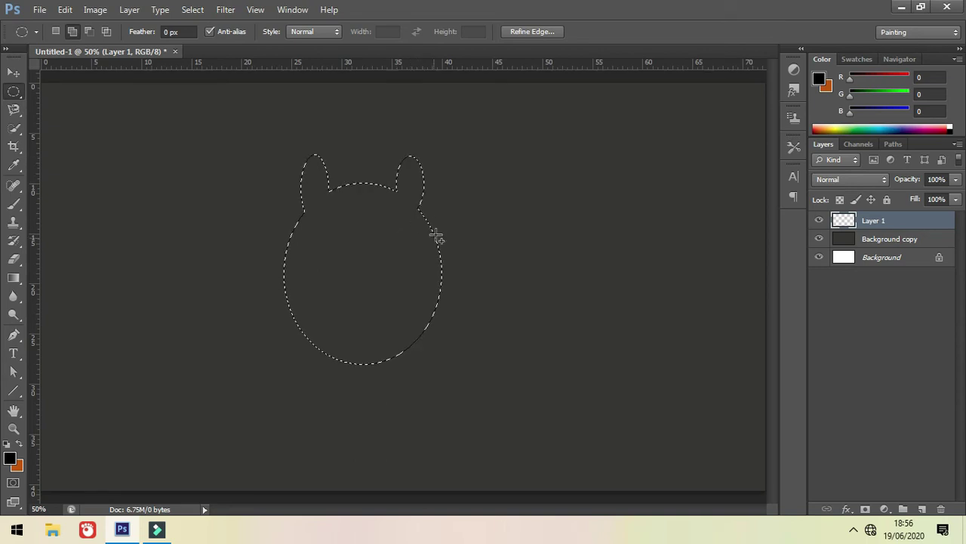
Refine the ear selections, fill the head shape with orange, and deselect.
left_click(57, 31)
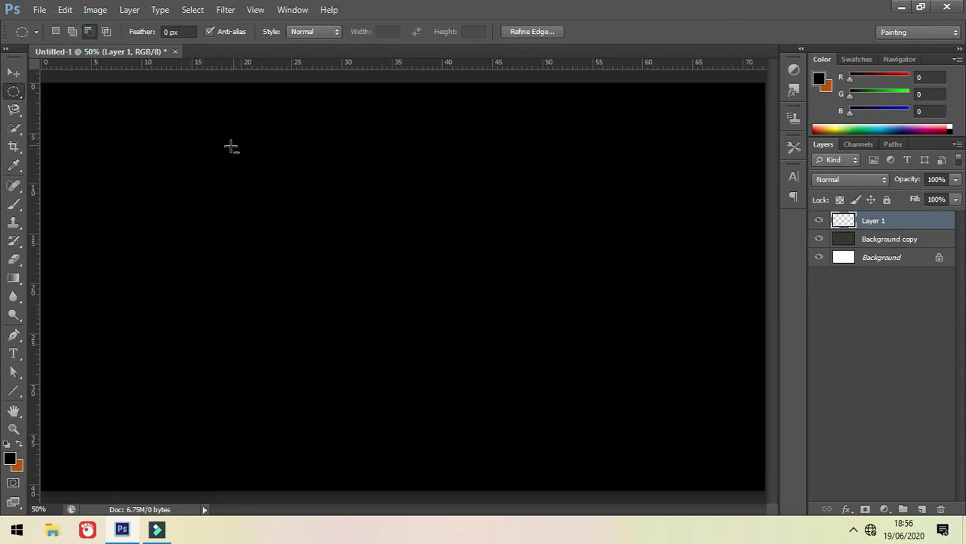
left_click_drag(267, 196, 324, 277)
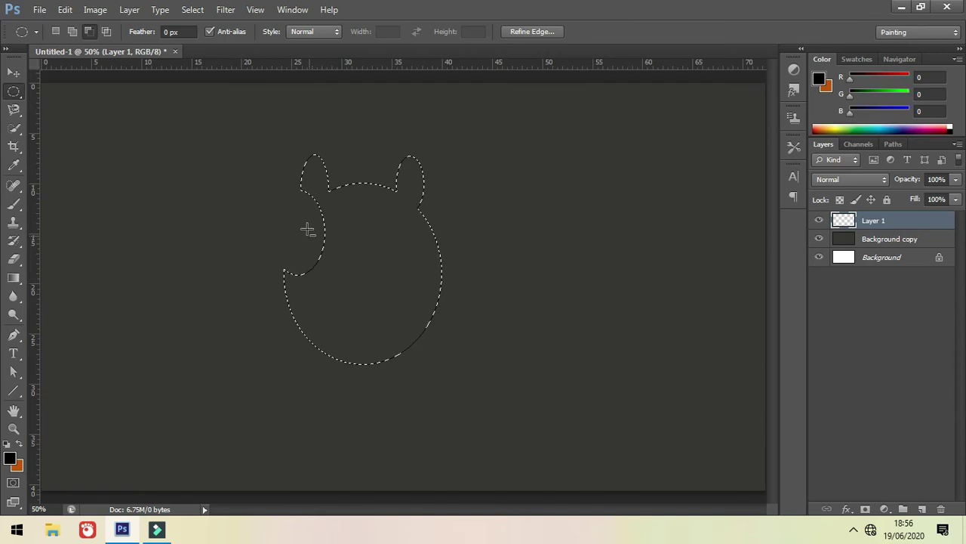
key("ctrl+z")
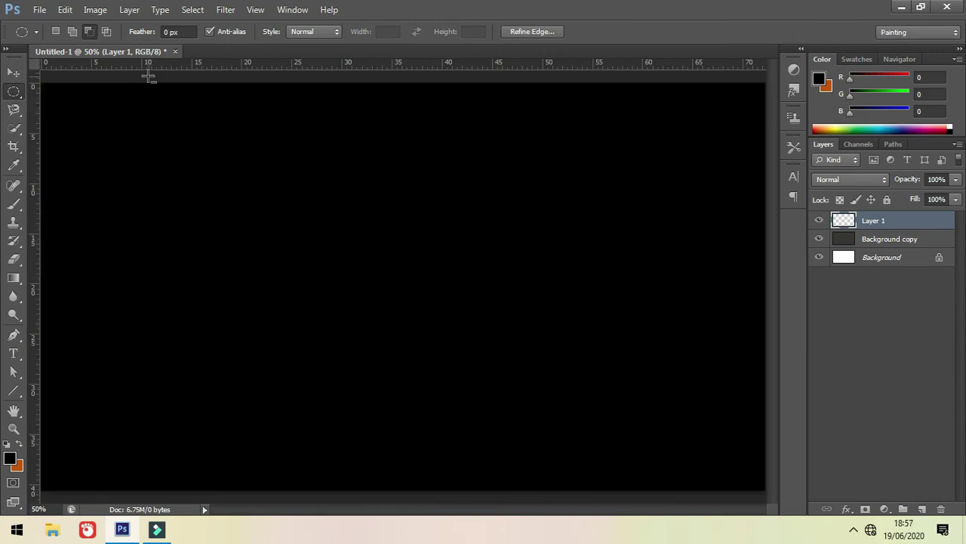
left_click(72, 31)
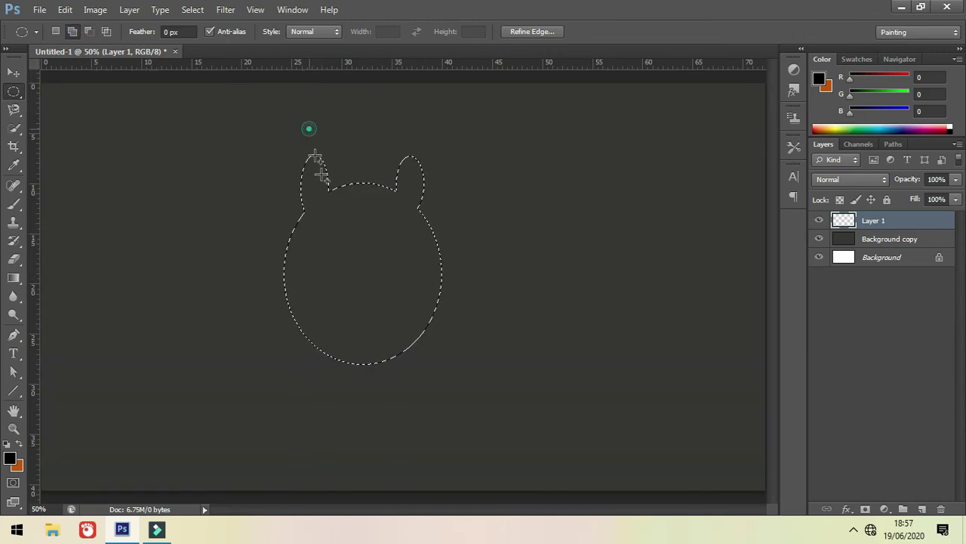
left_click_drag(322, 175, 323, 178)
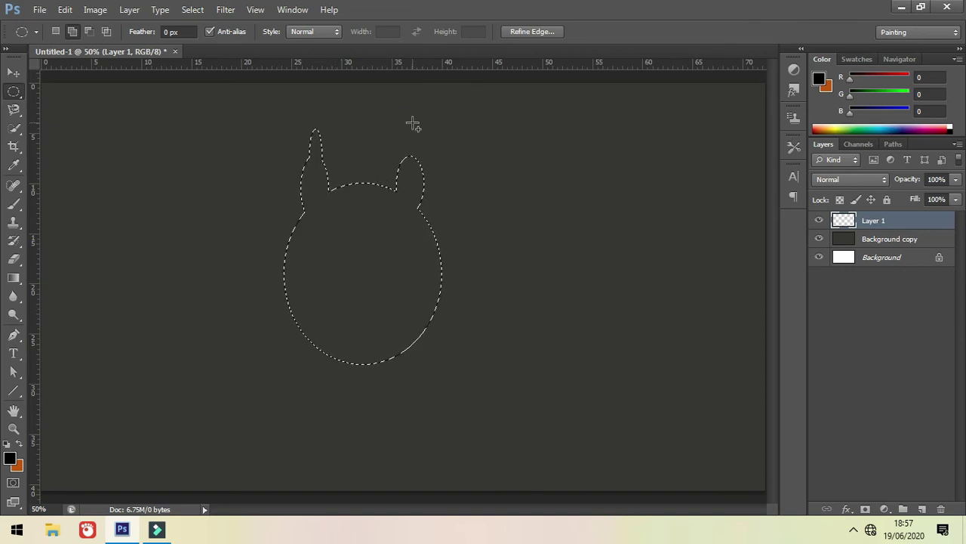
left_click_drag(413, 124, 424, 130)
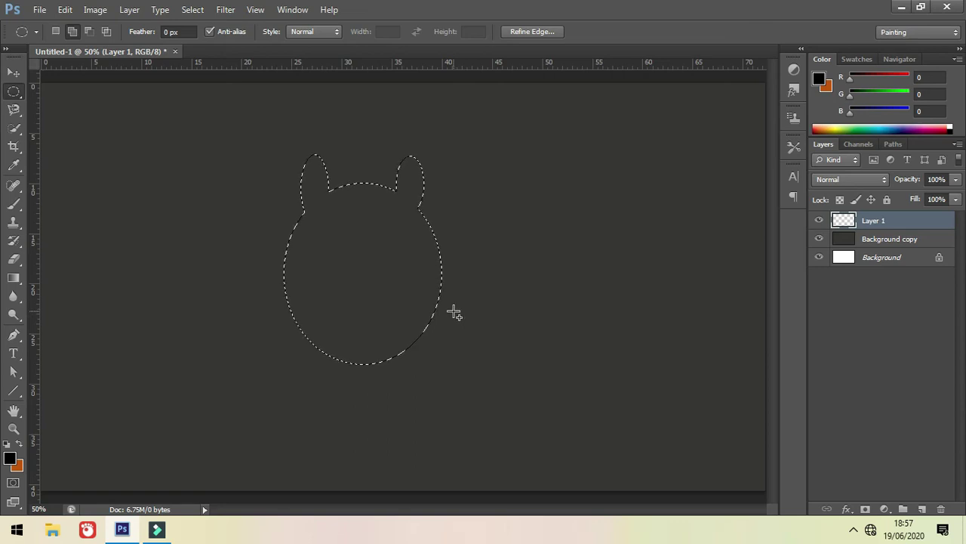
key("ctrl+BackSpace")
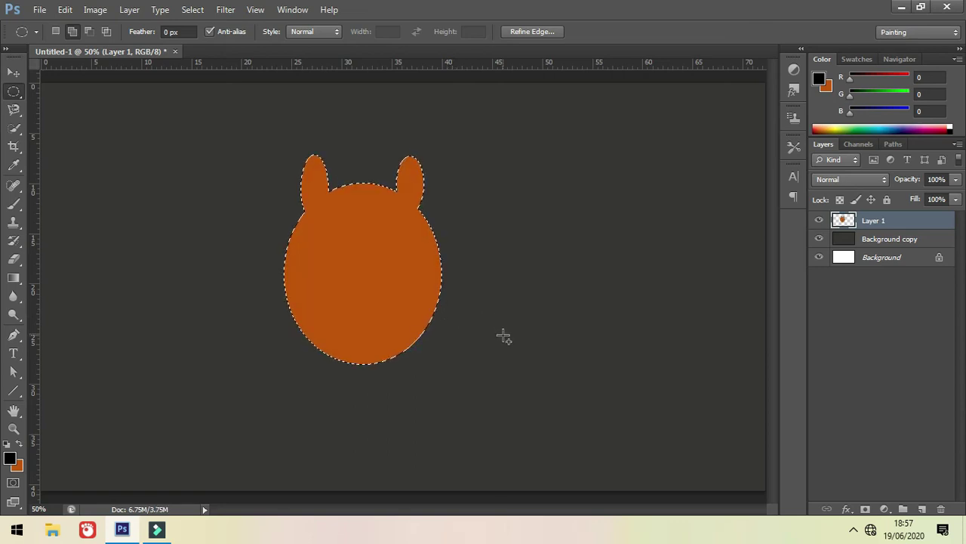
key("ctrl+d")
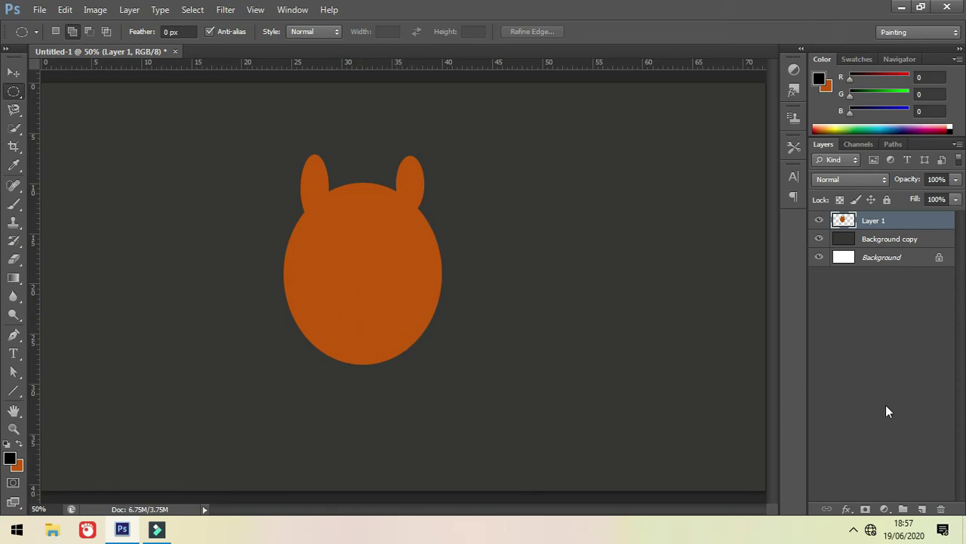
On a new layer, try out ellipse selections for the mouth, then undo the attempts.
left_click(923, 510)
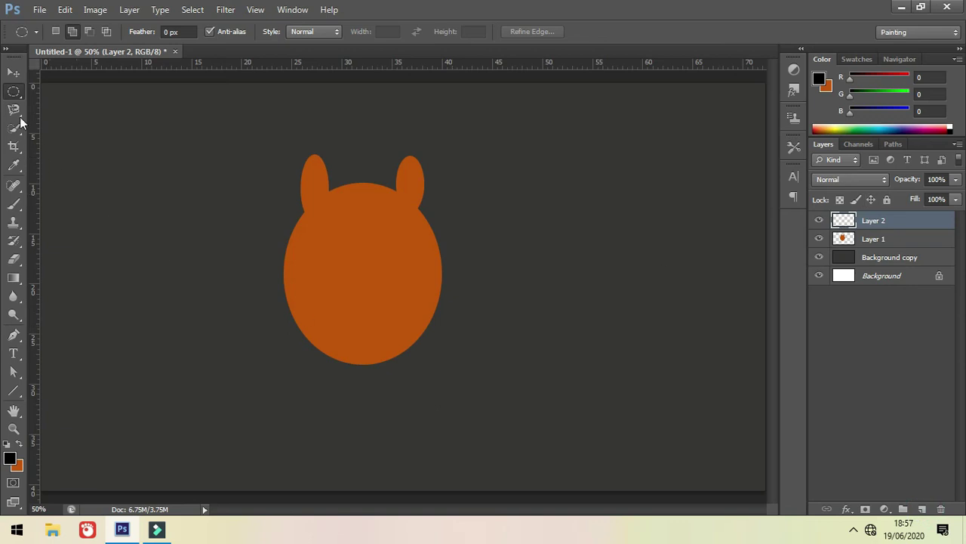
left_click_drag(323, 313, 409, 332)
key("alt")
key("shift")
mouse_move(327, 310)
left_mouse_down()
mouse_move(420, 332)
mouse_move(371, 337)
left_mouse_up()
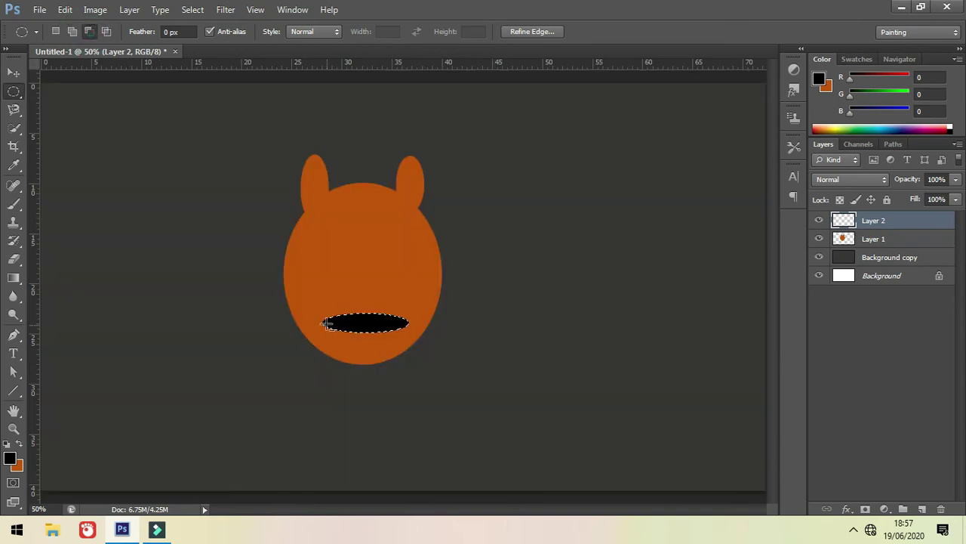
left_click_drag(321, 310, 420, 327)
key("ctrl+z")
left_click_drag(321, 331, 411, 324)
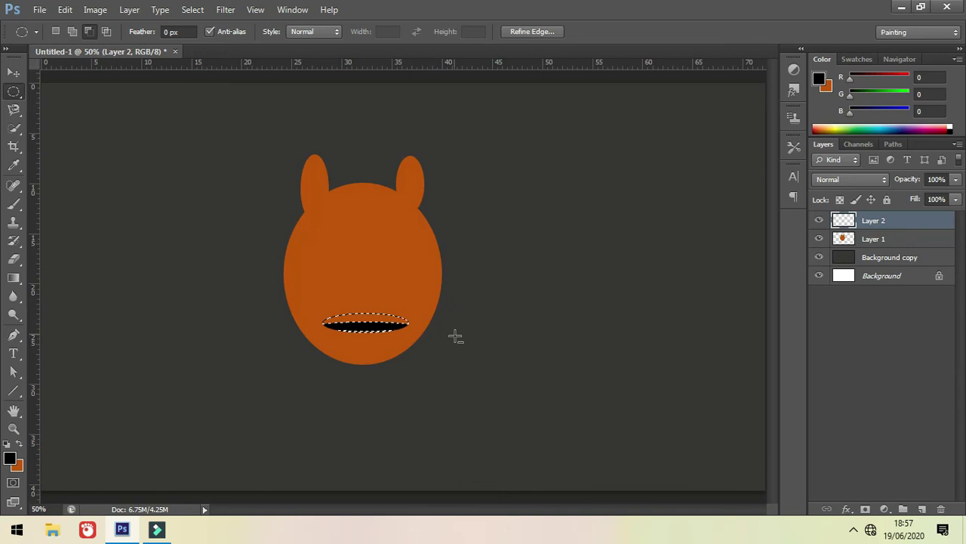
key("ctrl+d")
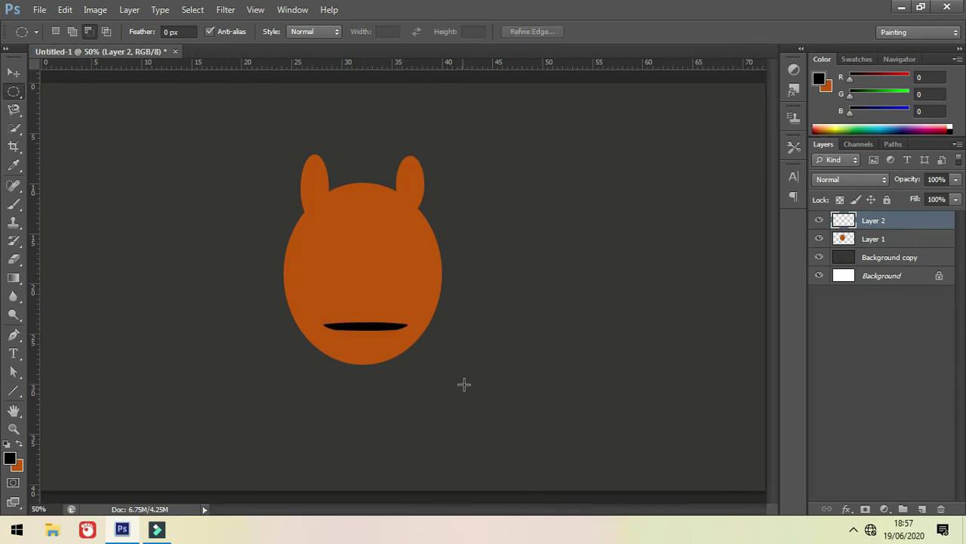
key("ctrl+z")
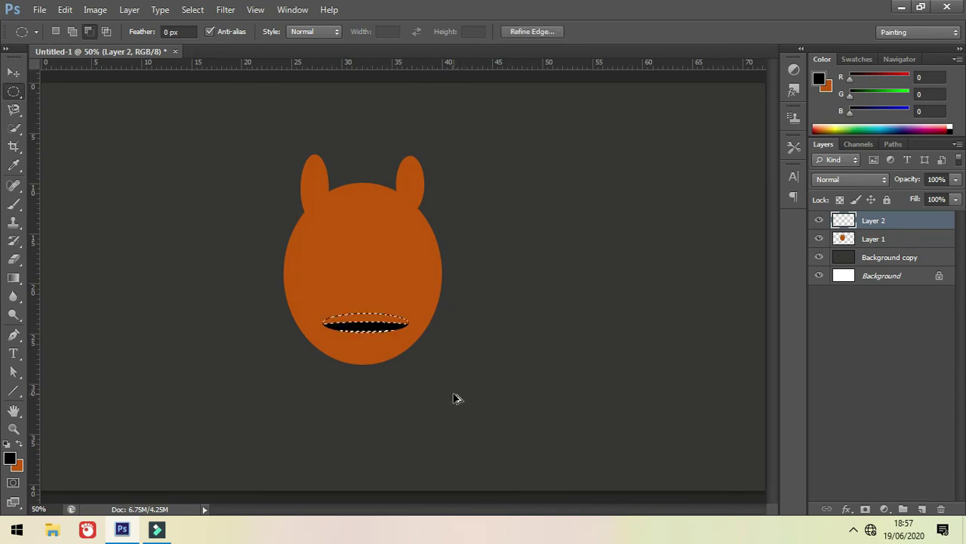
key("ctrl+z")
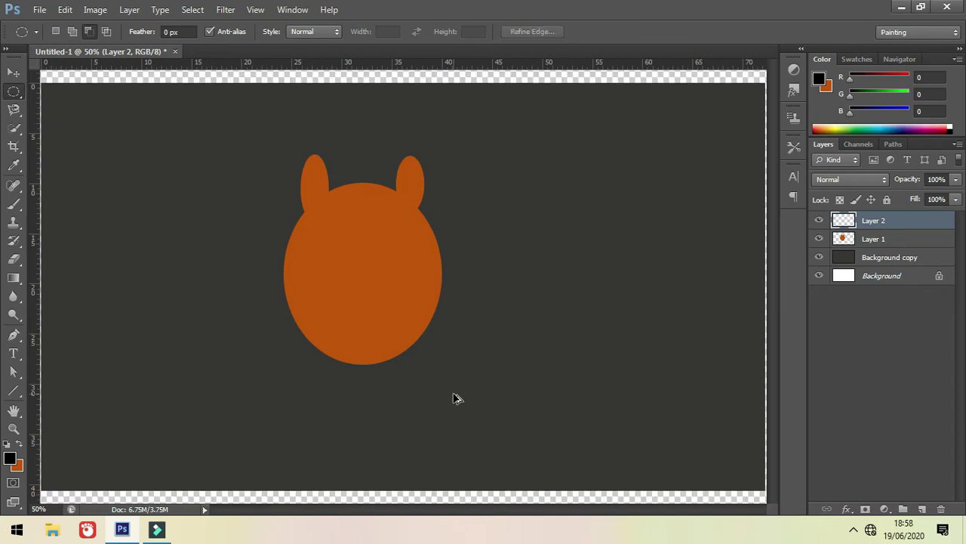
Cut an ellipse from an ellipse to form a crescent smile, fill it black, deselect.
left_click_drag(327, 311, 407, 341)
left_click_drag(343, 314, 426, 332)
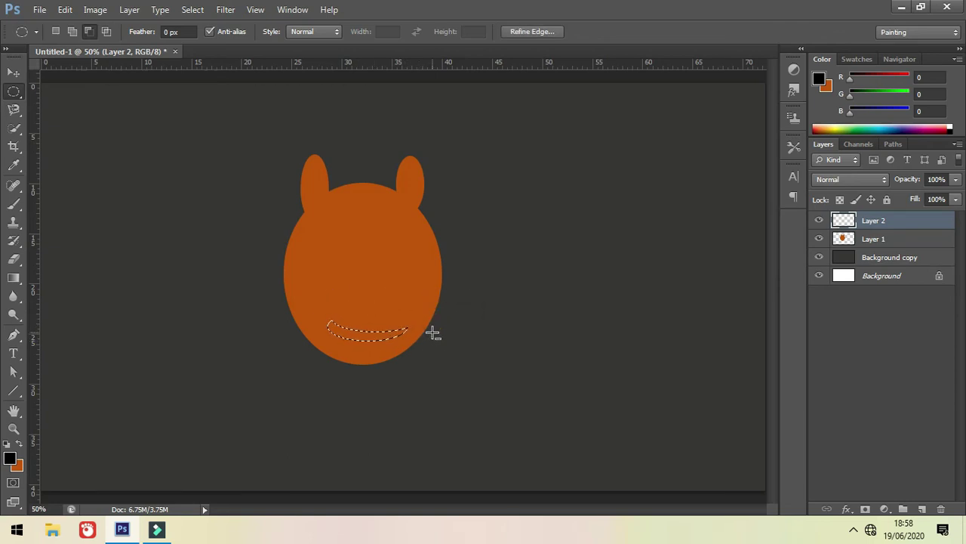
left_click(324, 317)
left_click_drag(335, 323, 426, 325)
key("alt+BackSpace")
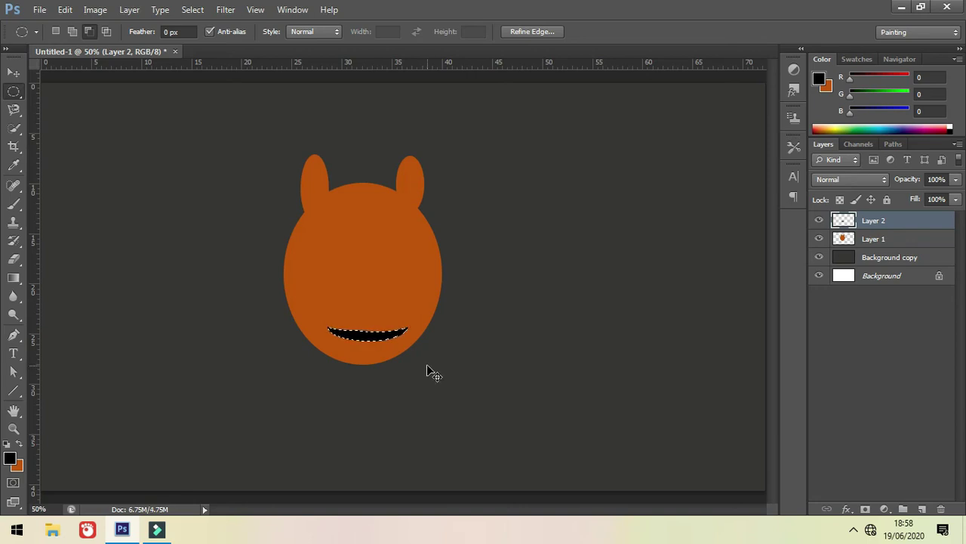
key("ctrl+d")
Nudge the black smile slightly upward with the Move tool.
left_click(13, 73)
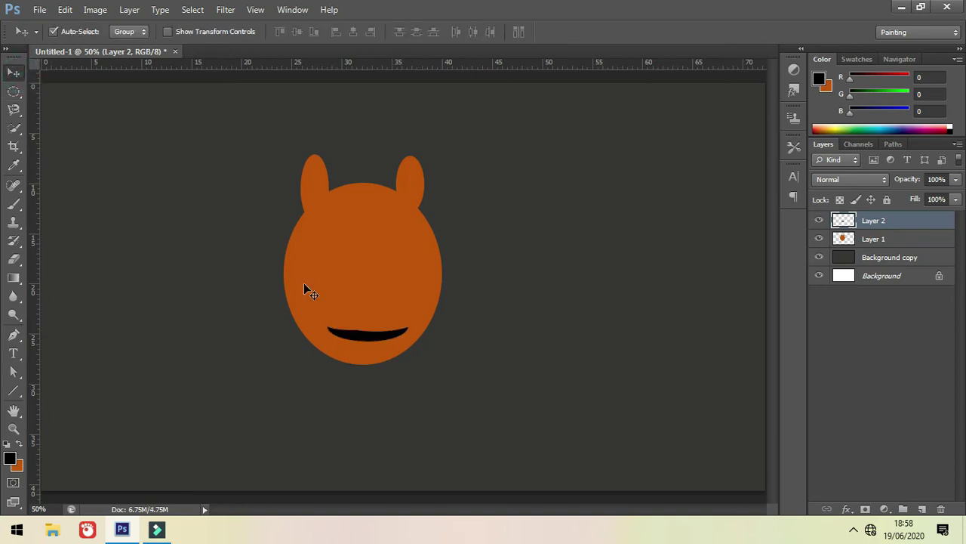
left_click_drag(361, 337, 357, 325)
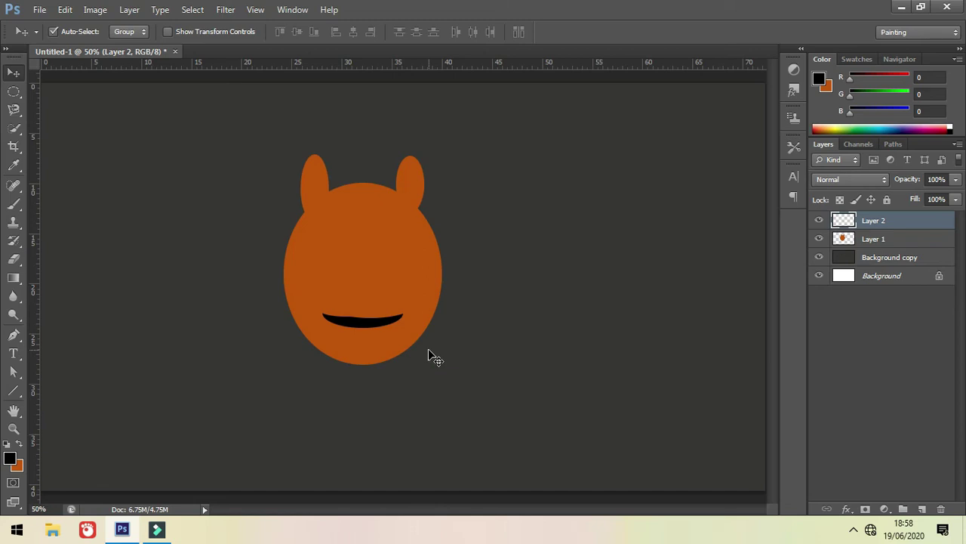
left_click_drag(371, 322, 368, 322)
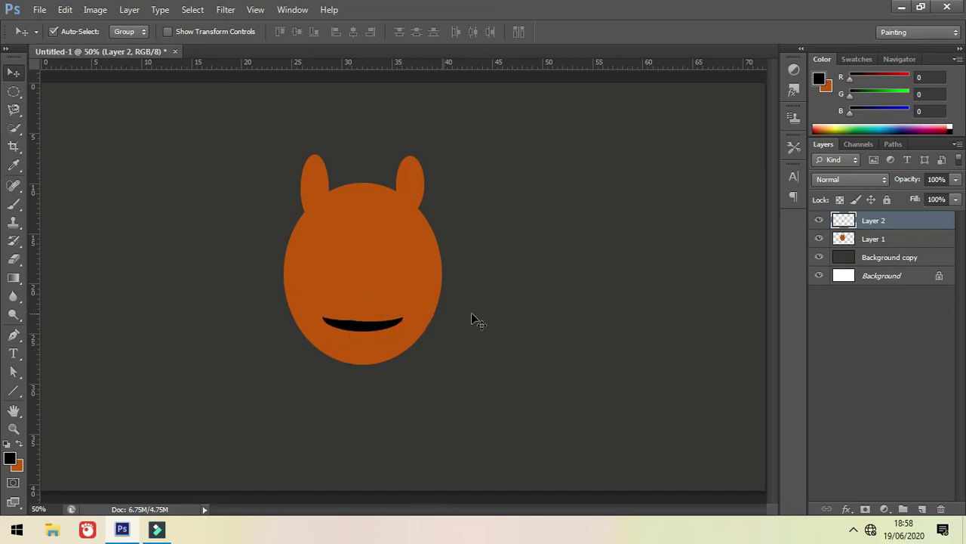
Add a new empty layer directly above Background copy.
left_click(579, 352)
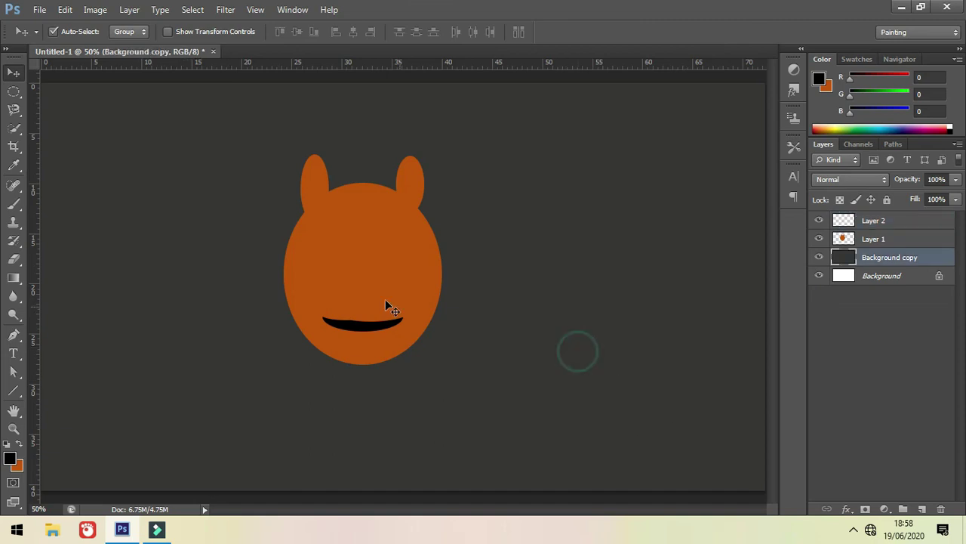
left_click(922, 508)
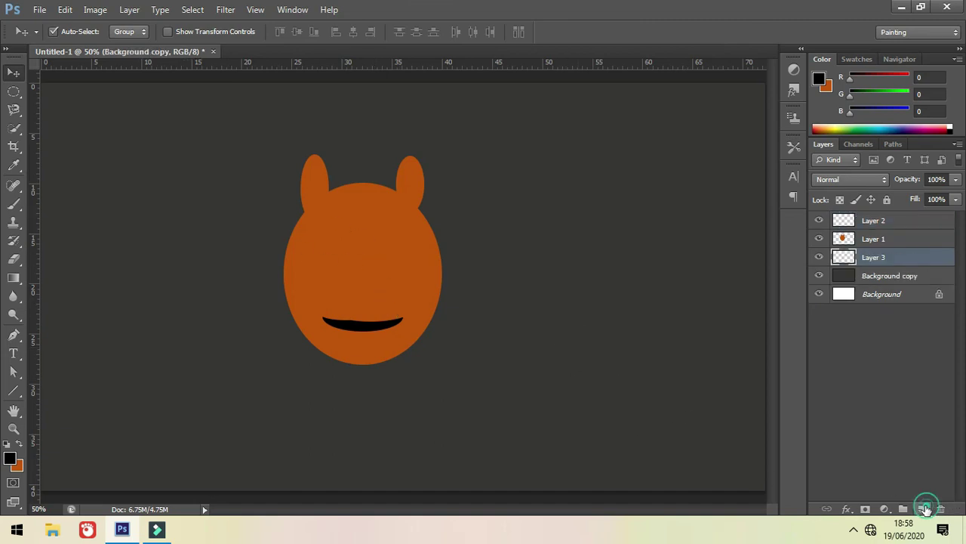
left_click(13, 91)
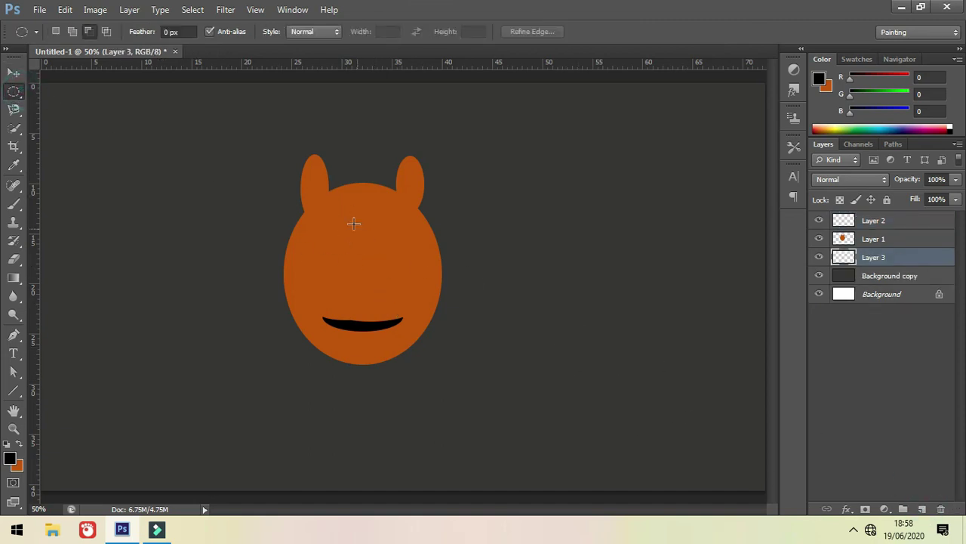
Try oval selections for the left eye on Layer 3, dropping the first attempts.
left_click_drag(328, 215, 351, 240)
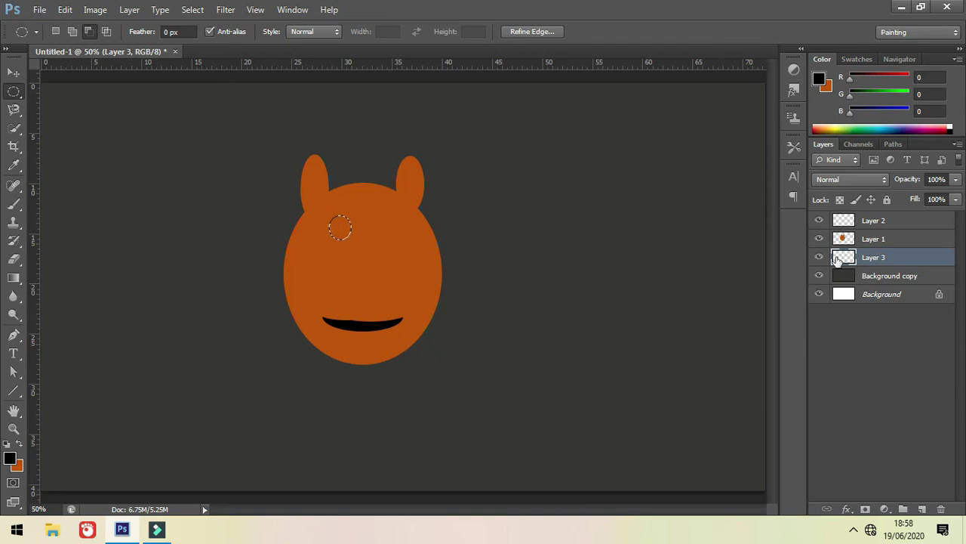
left_click(819, 257)
left_click(819, 257)
left_click(14, 72)
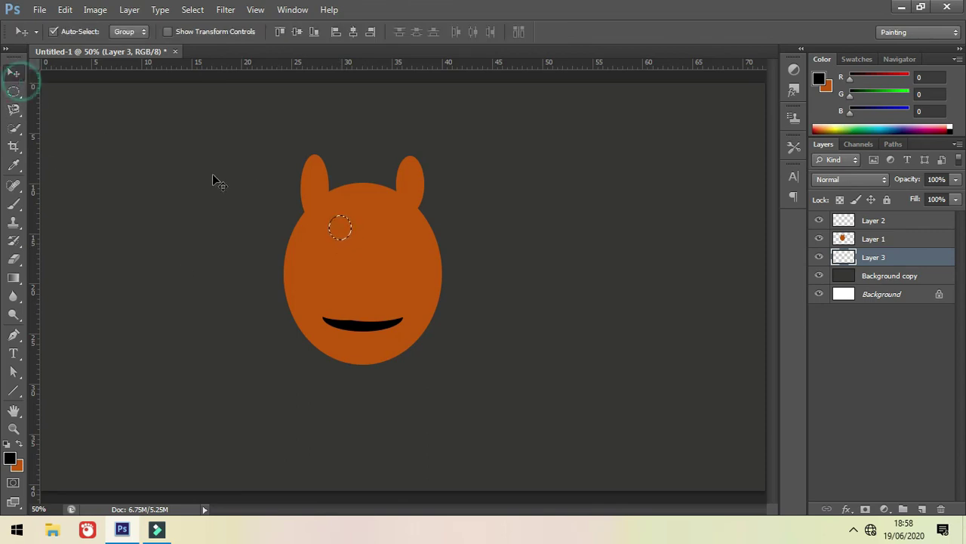
key("ctrl+d")
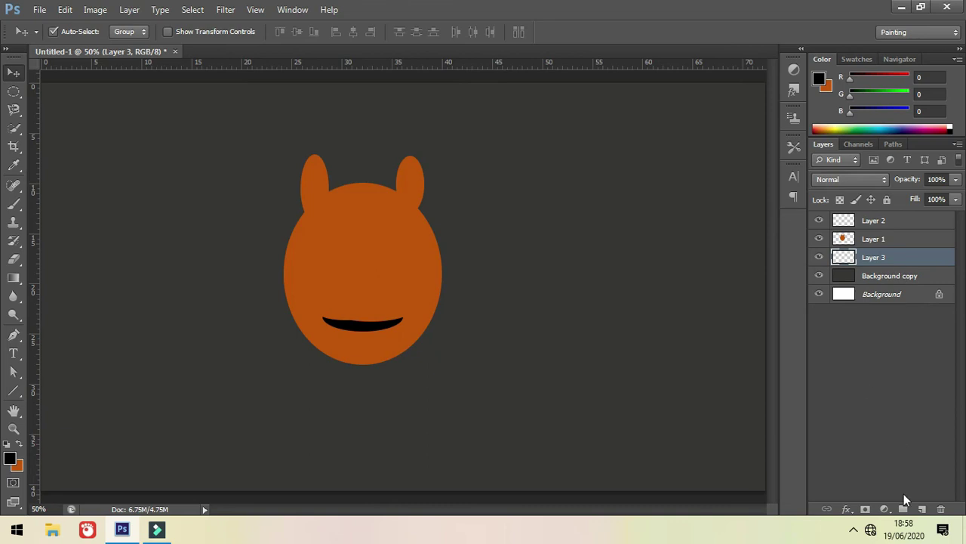
left_click(13, 90)
left_click_drag(320, 219, 343, 258)
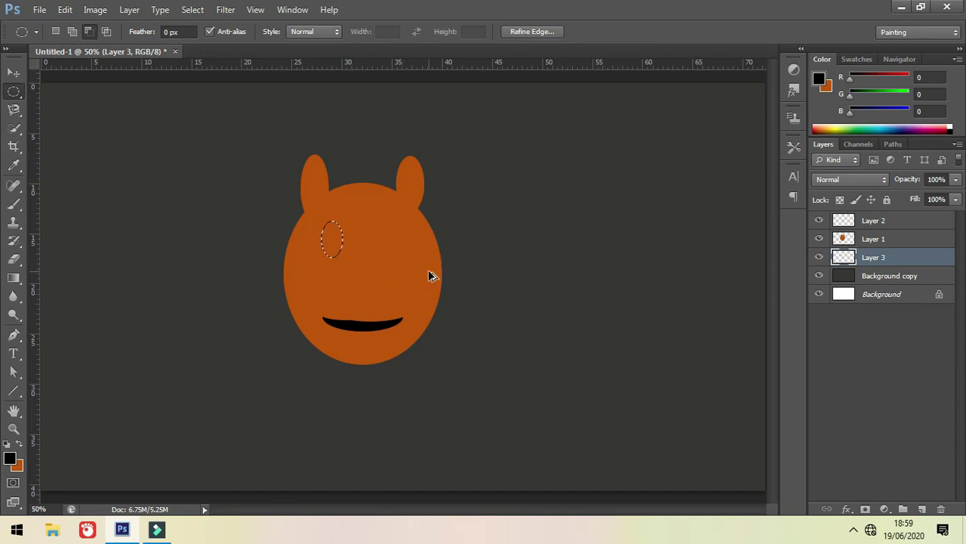
left_click(381, 269)
left_click(819, 257)
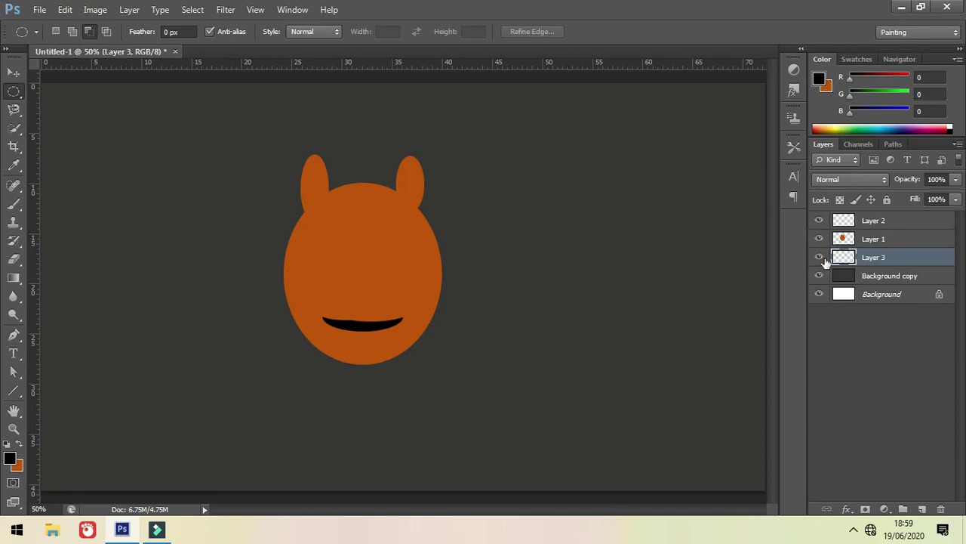
left_click(818, 258)
Select a tall oval left eye and move Layer 3 above the orange head layer.
left_click_drag(324, 222, 345, 259)
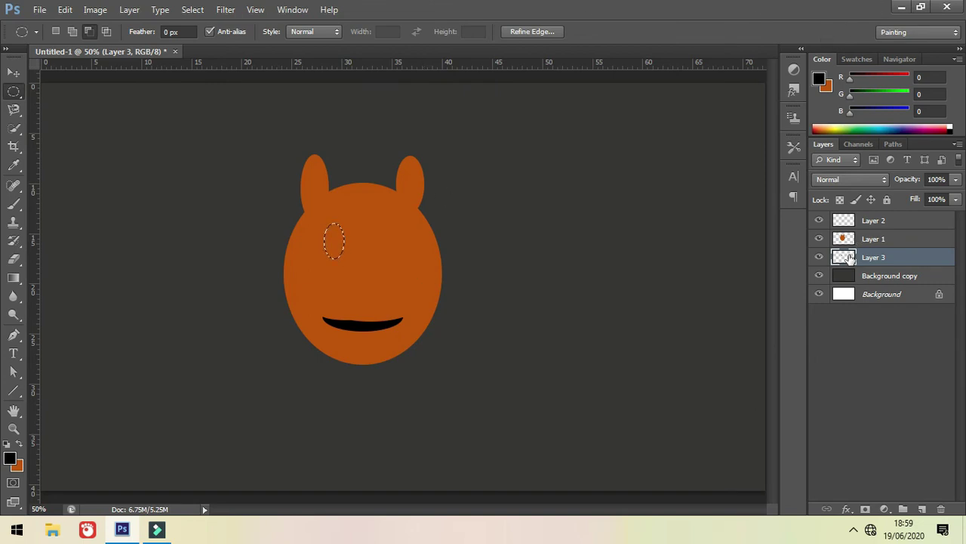
left_click_drag(850, 259, 872, 235)
key("ctrl+bracketleft")
key("ctrl+bracketright")
key("ctrl+bracketright")
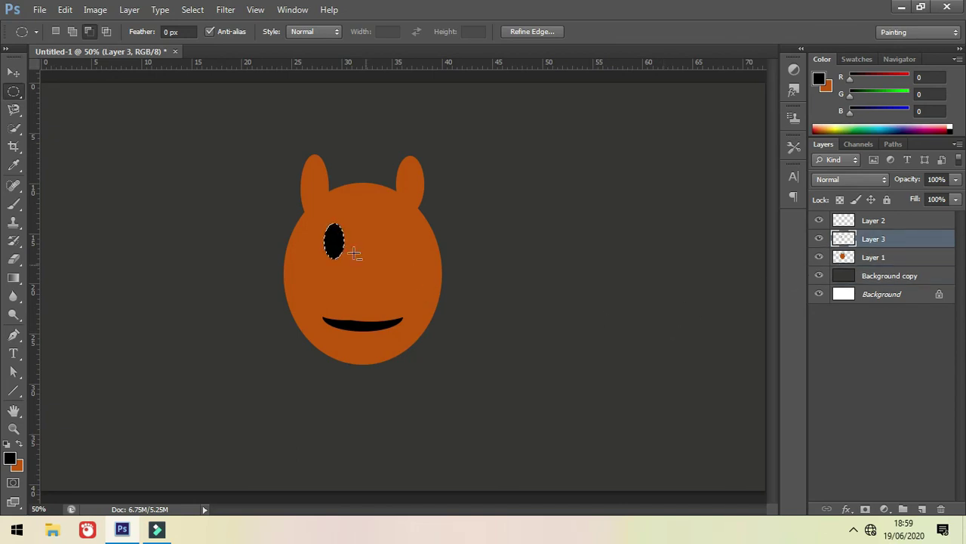
key("ctrl+d")
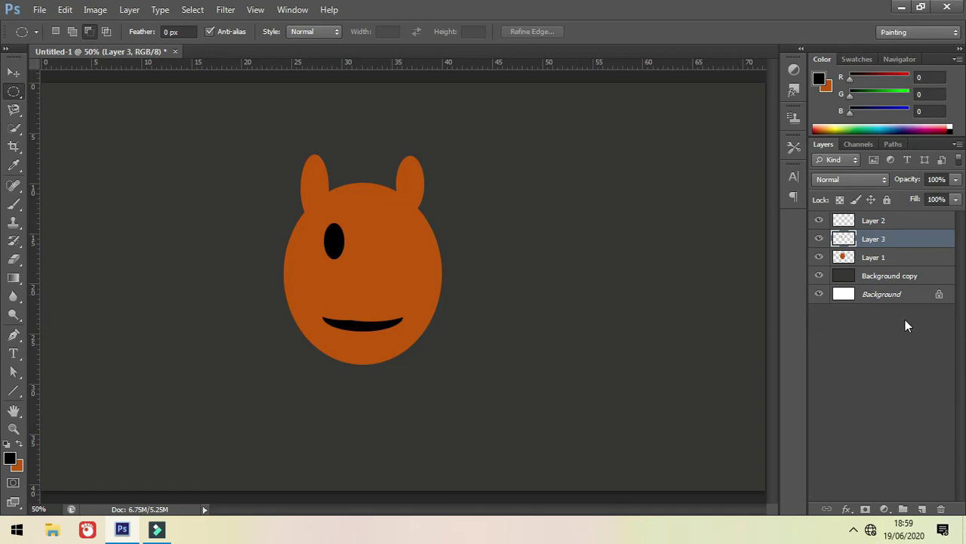
Fill a black oval right eye on new Layer 4 and nudge it slightly up-left.
left_click(922, 510)
left_click_drag(395, 235, 379, 261)
left_click(523, 285)
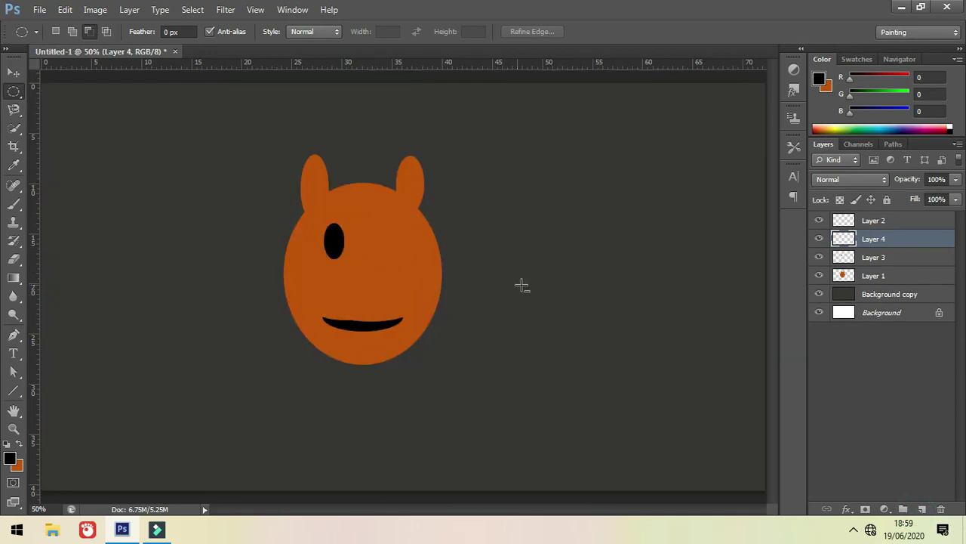
key("ctrl+z")
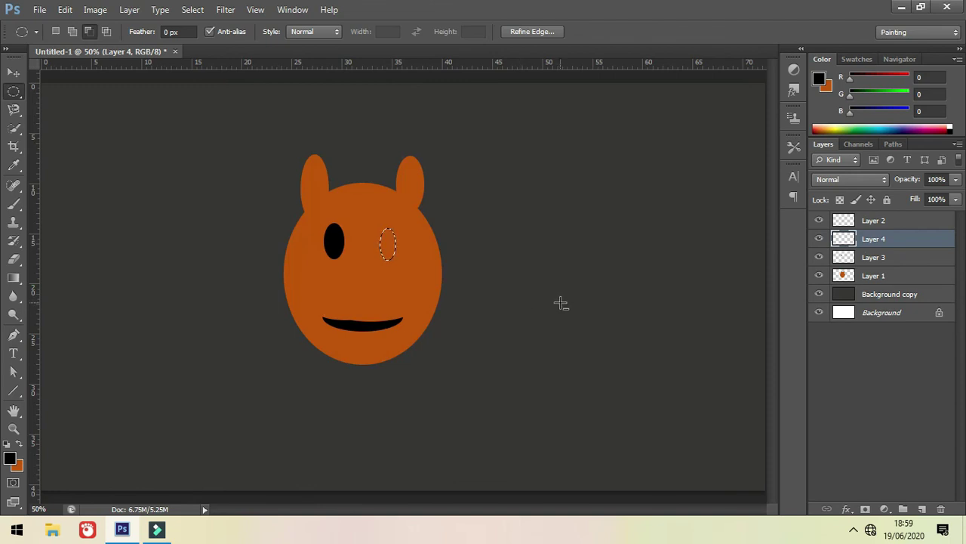
key("alt+BackSpace")
key("ctrl+d")
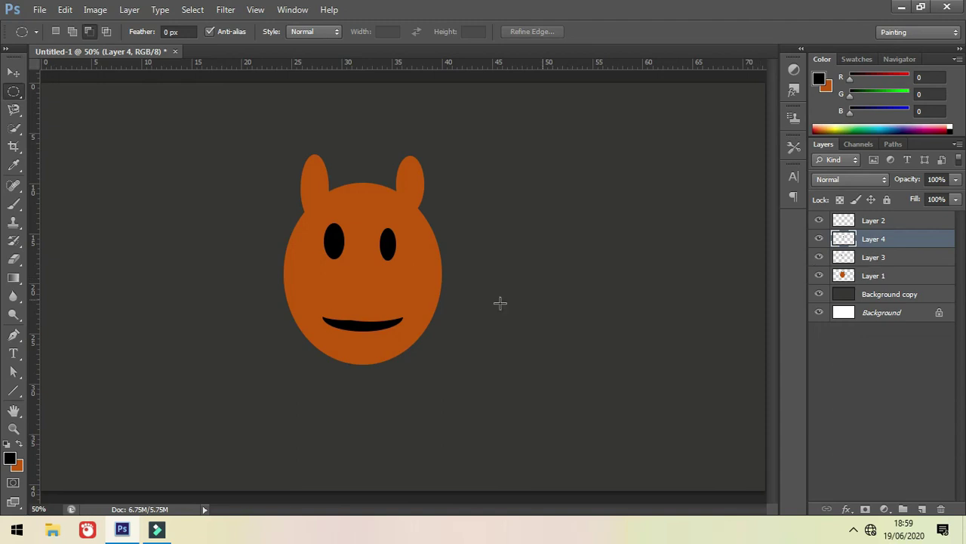
left_click(13, 73)
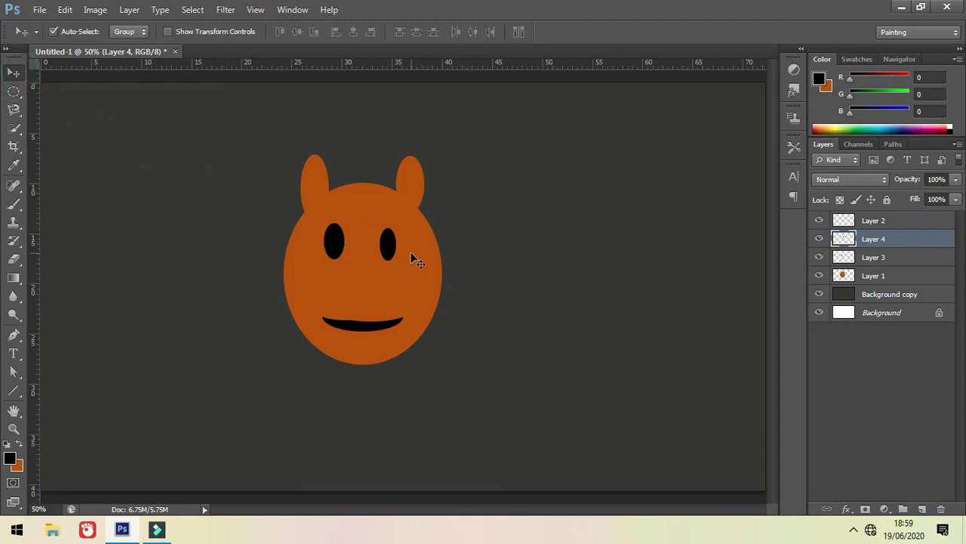
left_click_drag(392, 247, 391, 240)
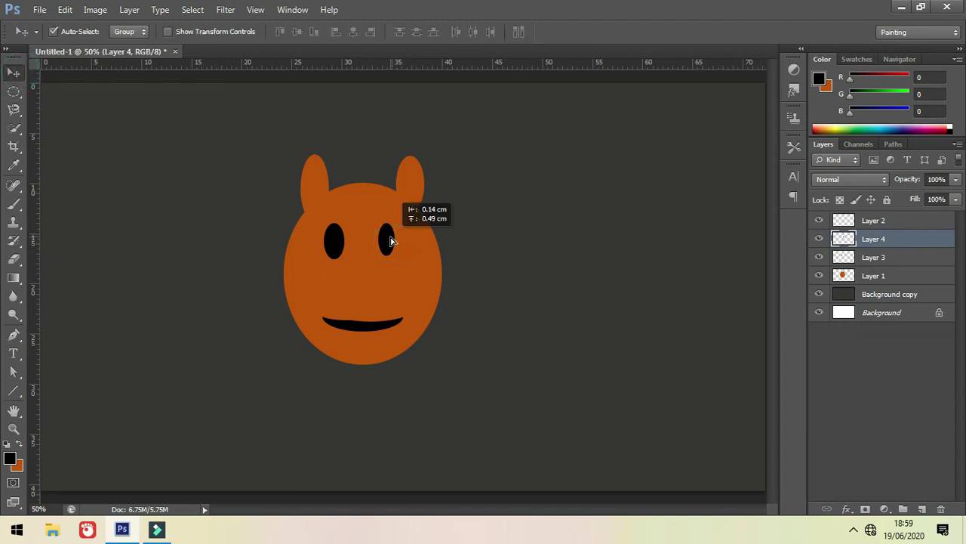
With the freehand Lasso on new Layer 5, draw a small nose and fill it black.
left_click(14, 108)
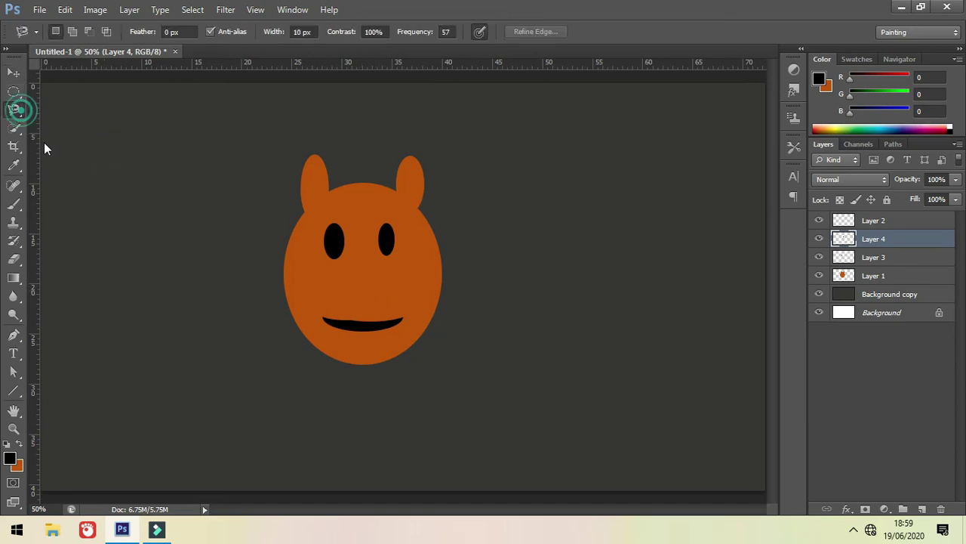
left_click(345, 288)
key("Escape")
right_click(19, 111)
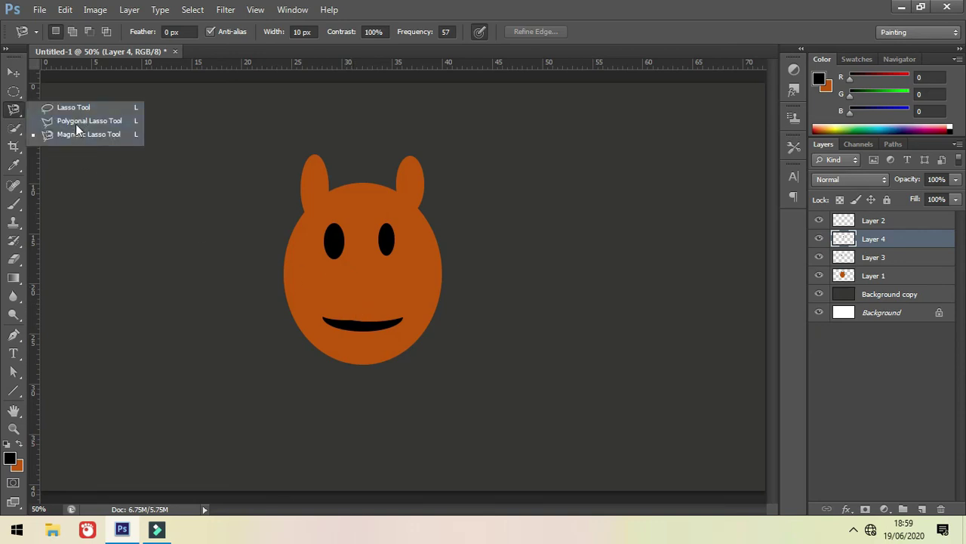
left_click(79, 107)
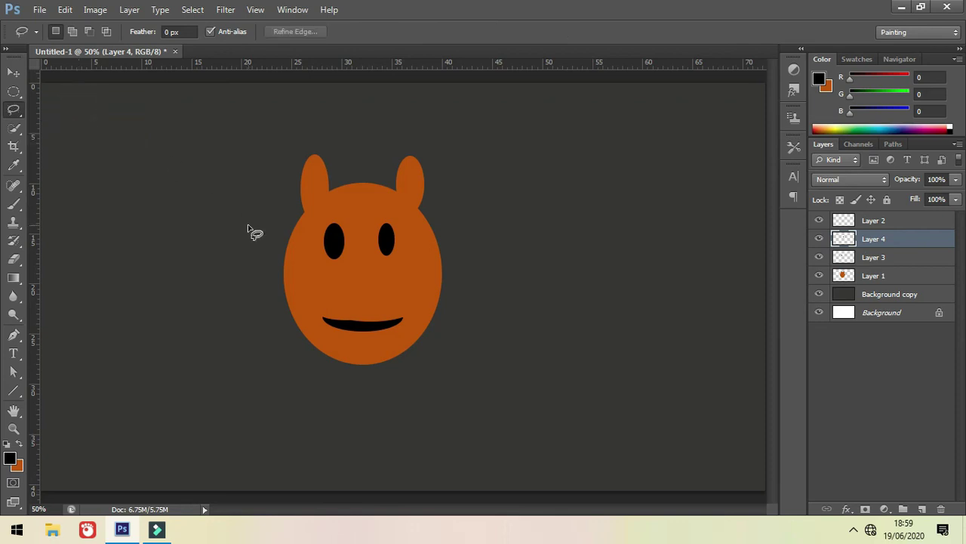
left_click(922, 509)
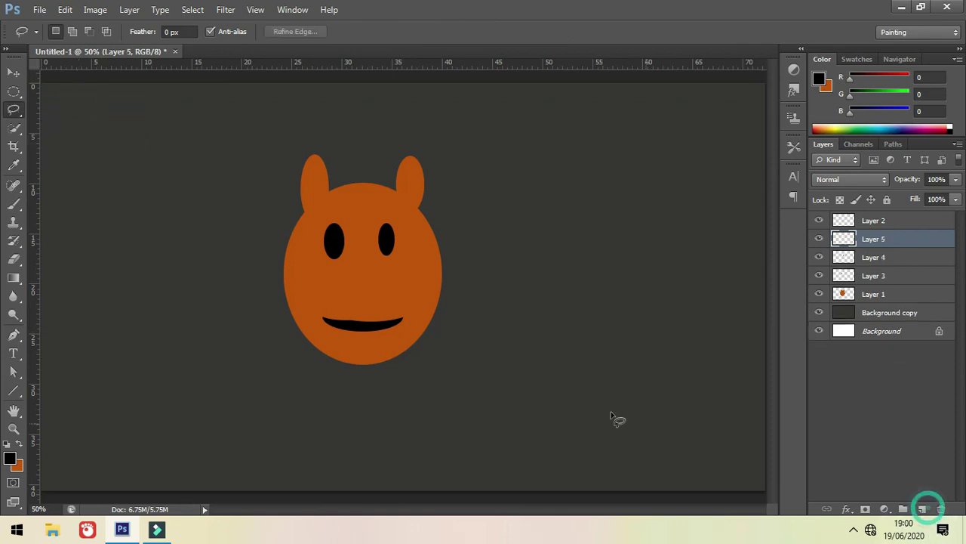
left_click(359, 276)
left_click_drag(358, 276, 366, 298)
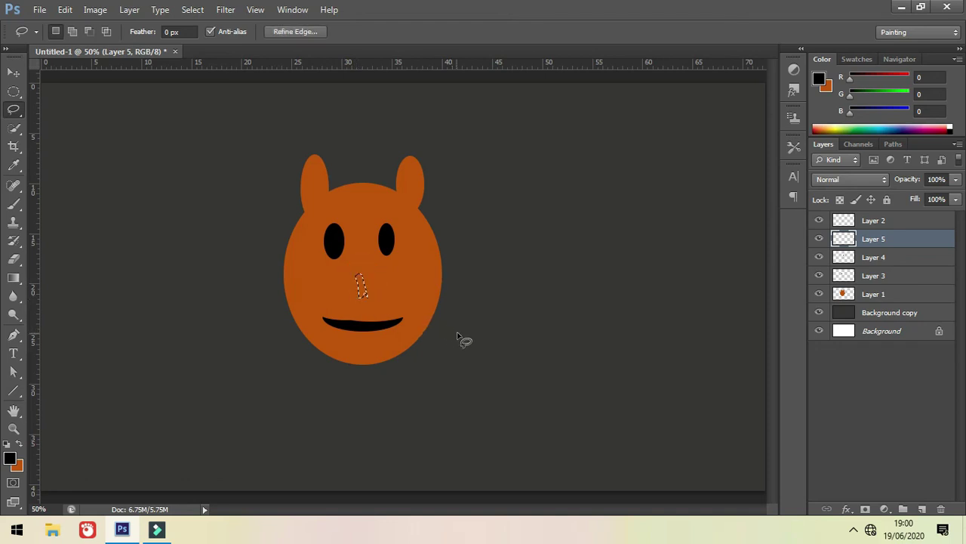
key("alt+BackSpace")
key("ctrl+d")
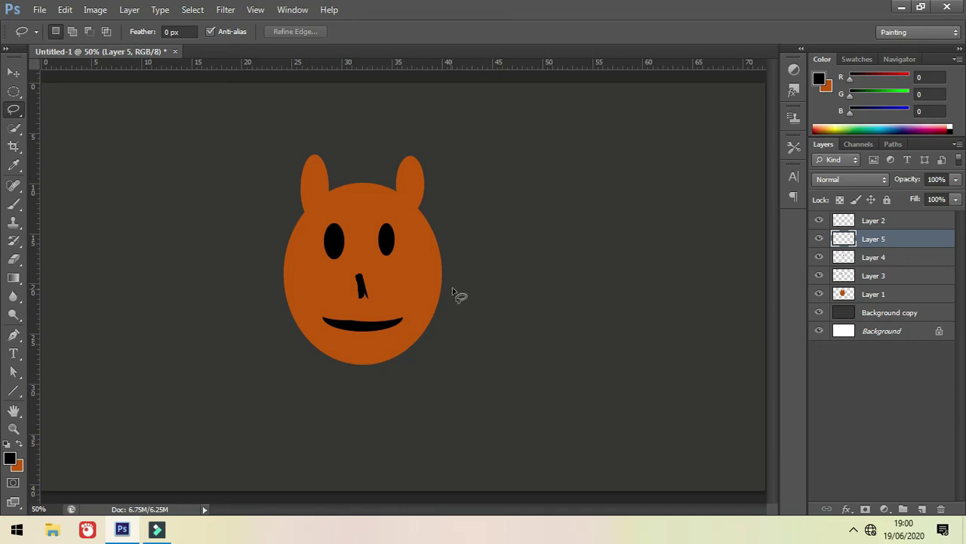
Move the mouth down, the nose down-right and the left eye up with Auto-Select.
left_click(14, 72)
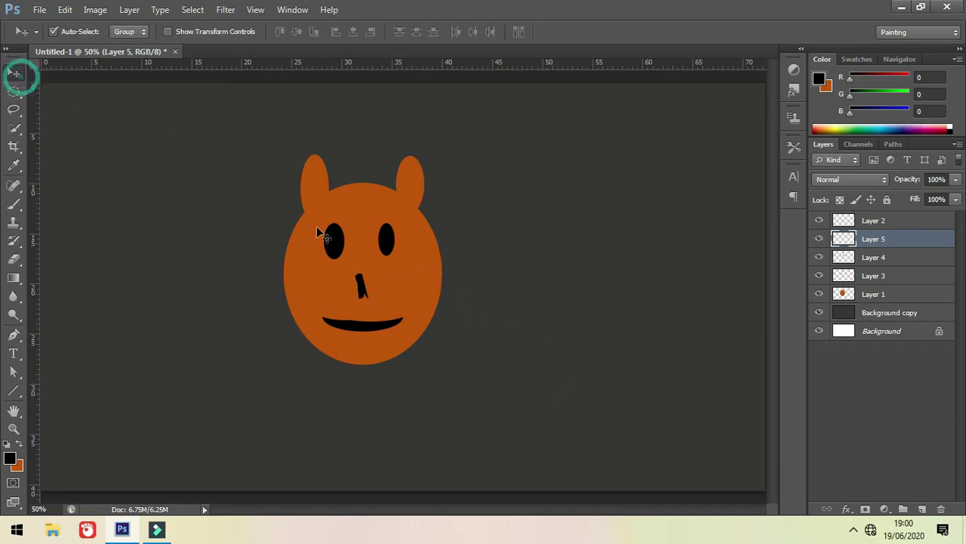
left_click_drag(378, 329, 379, 337)
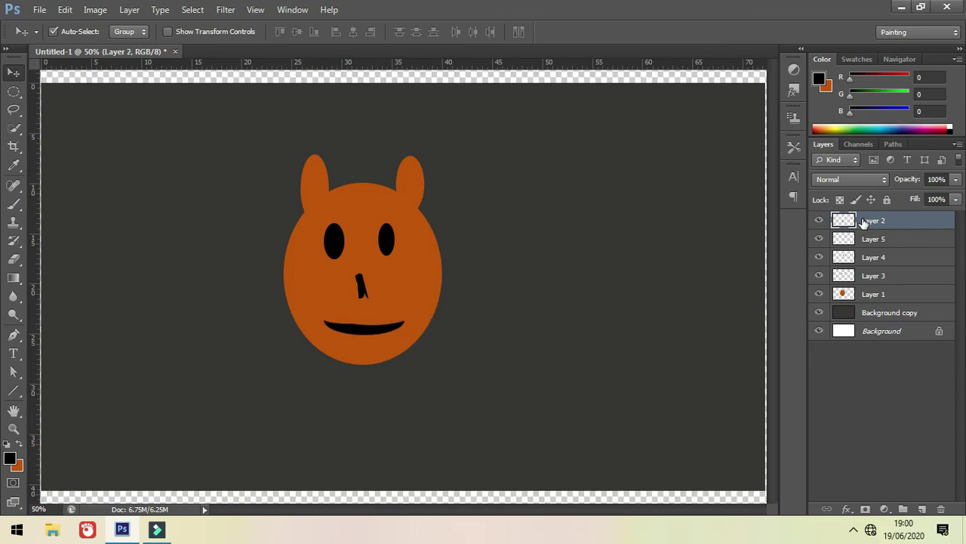
left_click(361, 286)
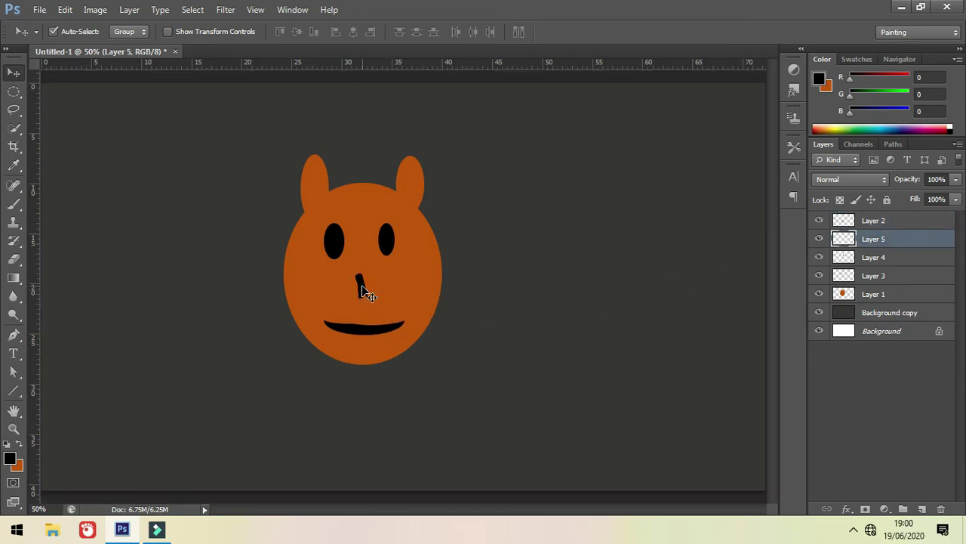
left_click_drag(361, 284, 365, 288)
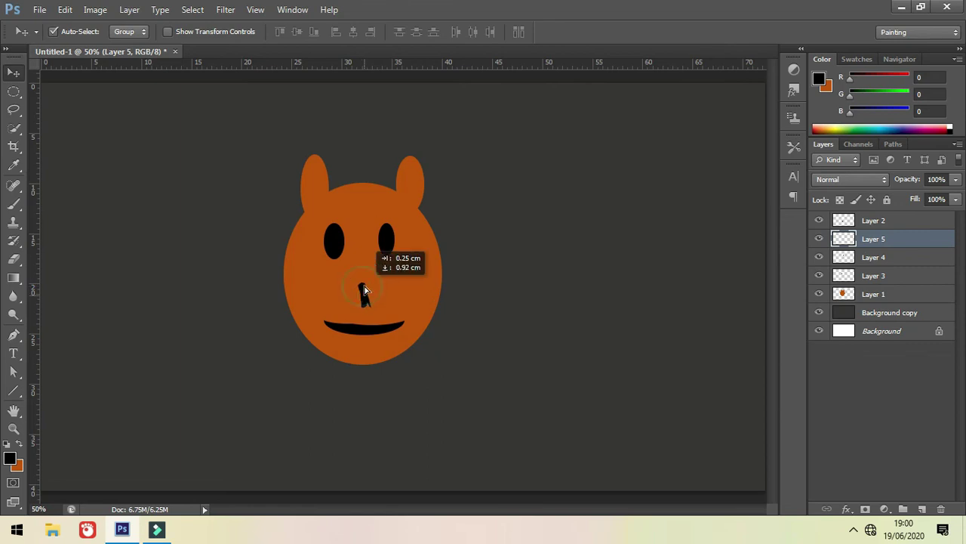
left_click(340, 243)
left_click_drag(339, 243, 340, 227)
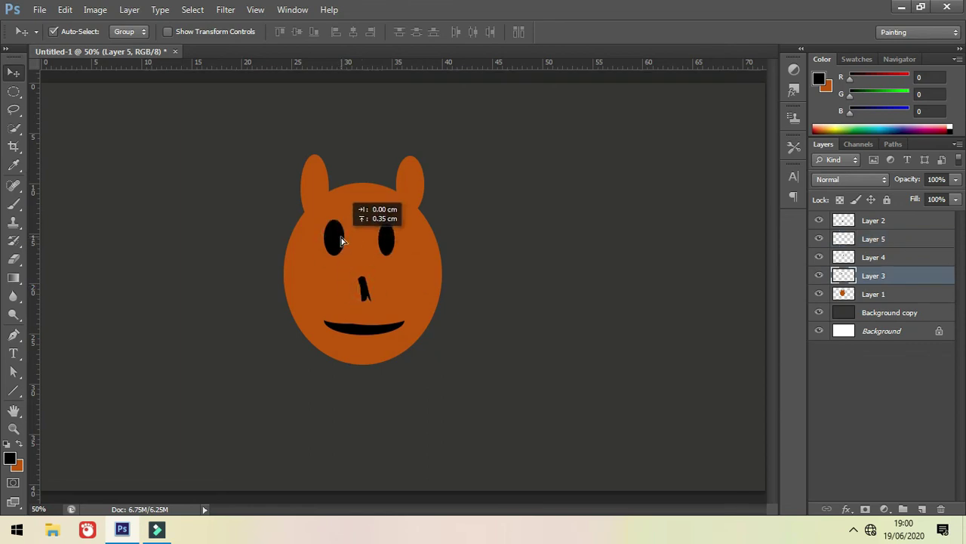
left_click(392, 245)
Shift the orange head into place and turn off Auto-Select.
left_click_drag(405, 246, 410, 251)
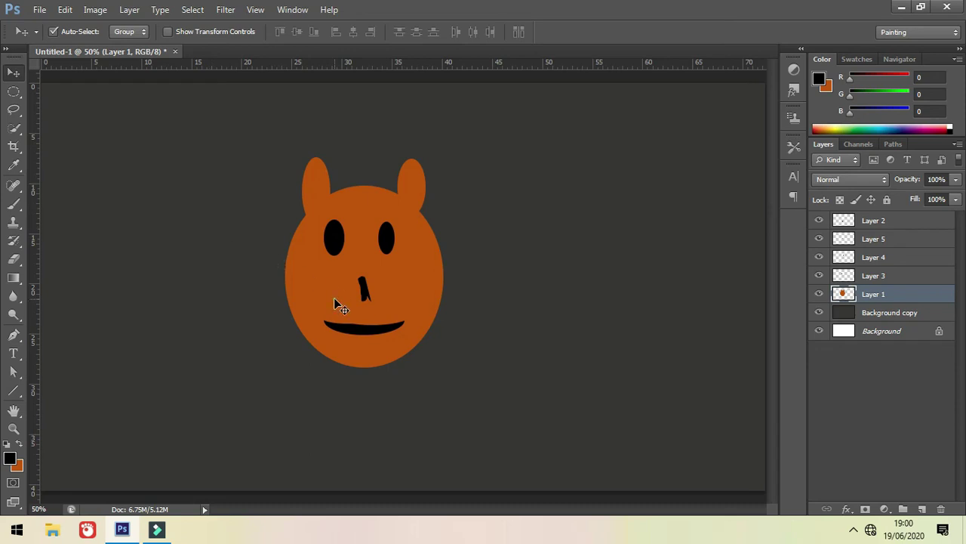
left_click_drag(334, 298, 362, 317)
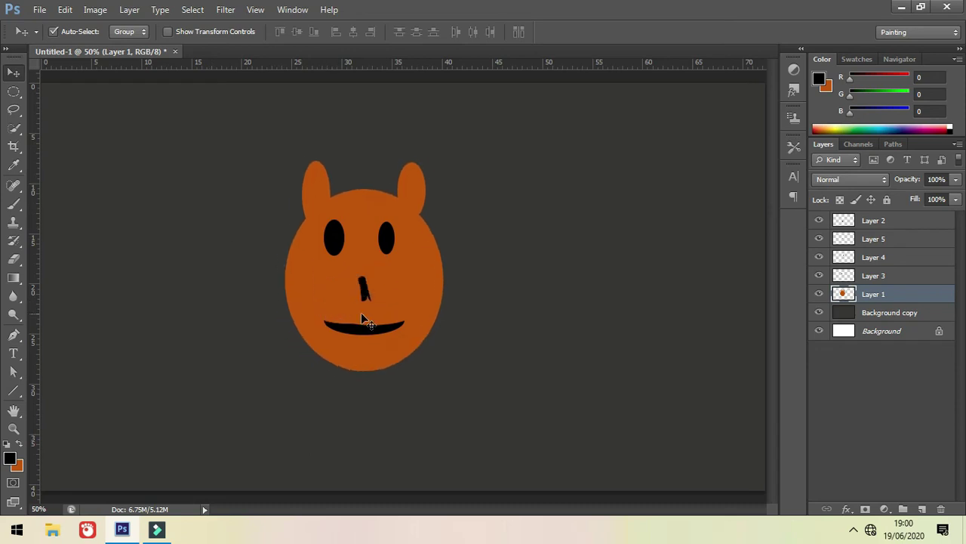
left_click_drag(383, 358, 383, 366)
left_click(55, 32)
left_click_drag(334, 241, 342, 246)
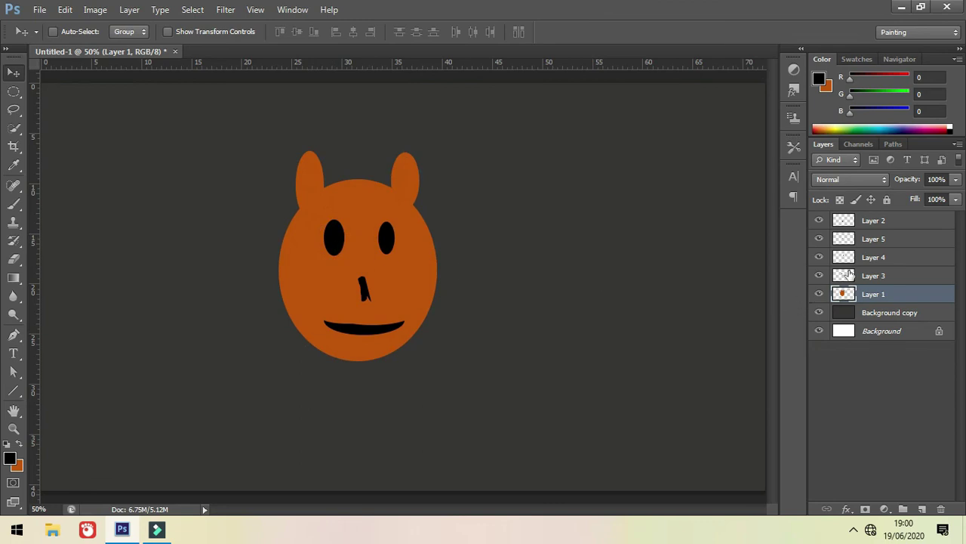
Fine-tune both eyes, the mouth and nose; the dark grey background gets dragged off-centre.
left_click(849, 273)
left_click_drag(415, 281, 408, 275)
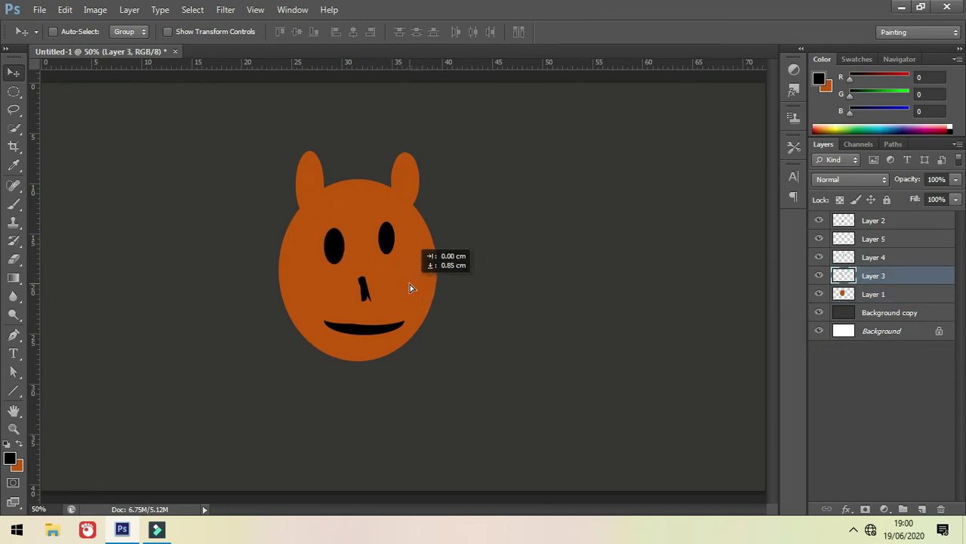
left_click(863, 257)
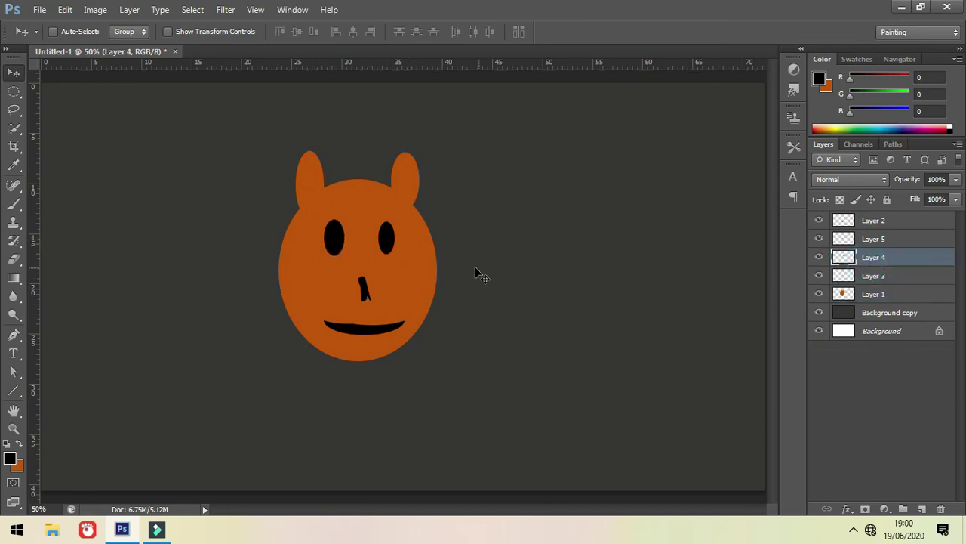
left_click_drag(383, 250, 389, 244)
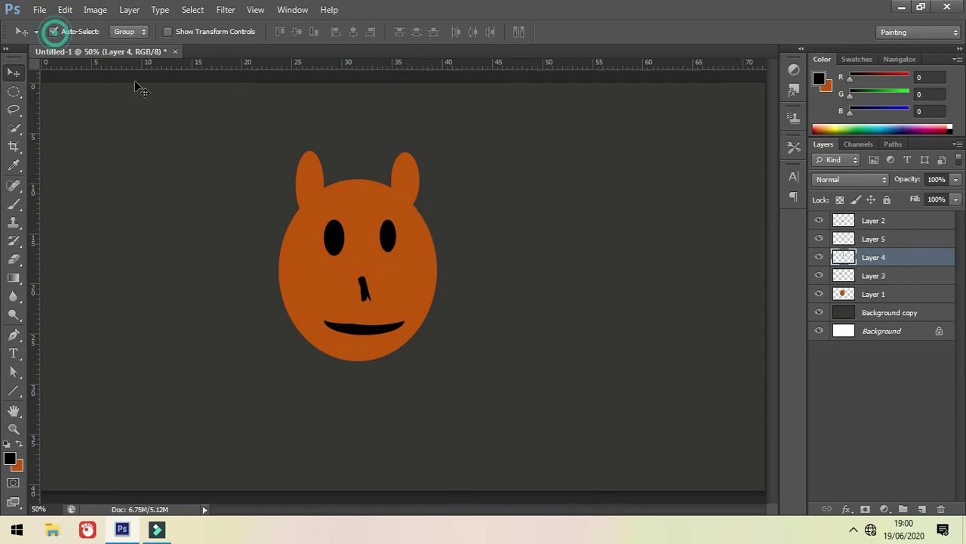
left_click_drag(363, 332, 357, 333)
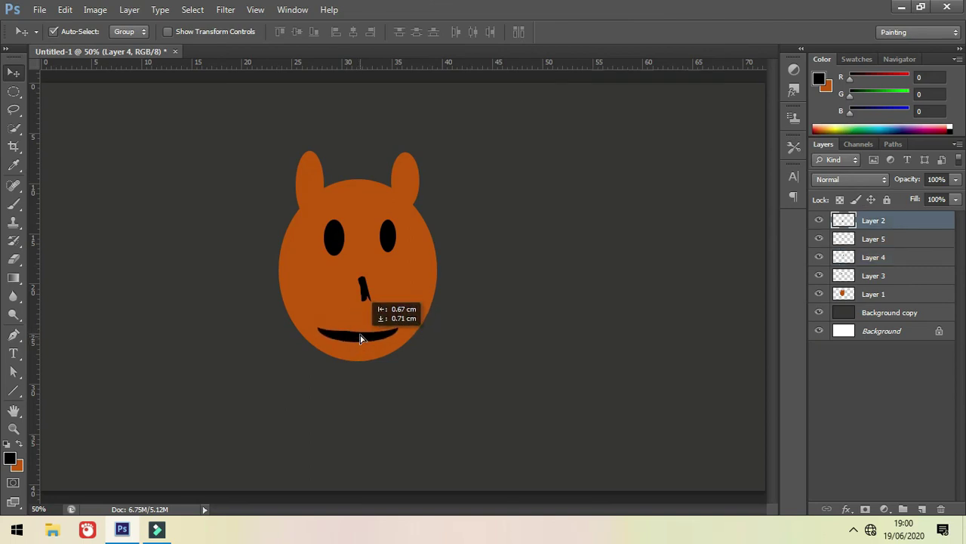
mouse_move(367, 287)
left_mouse_down()
mouse_move(360, 294)
mouse_move(374, 299)
left_mouse_up()
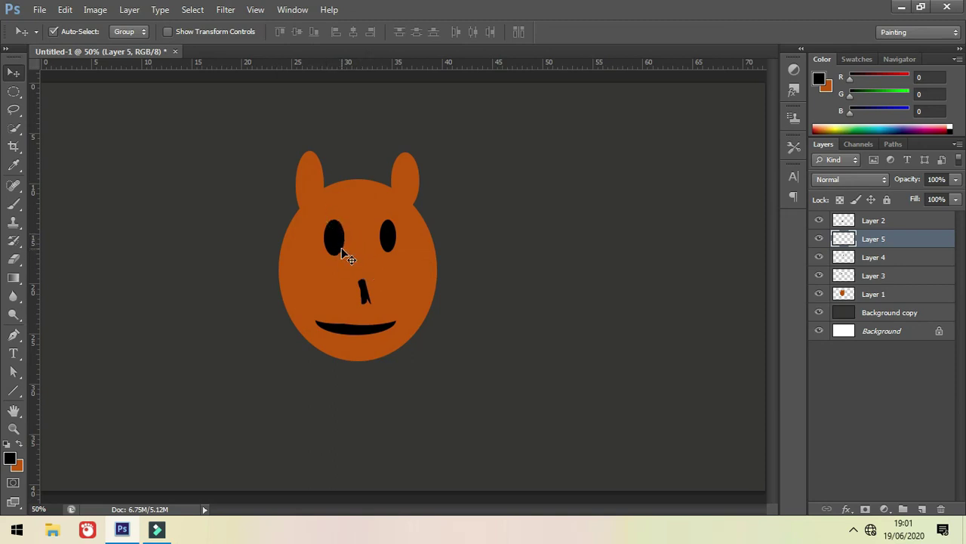
left_click(387, 239)
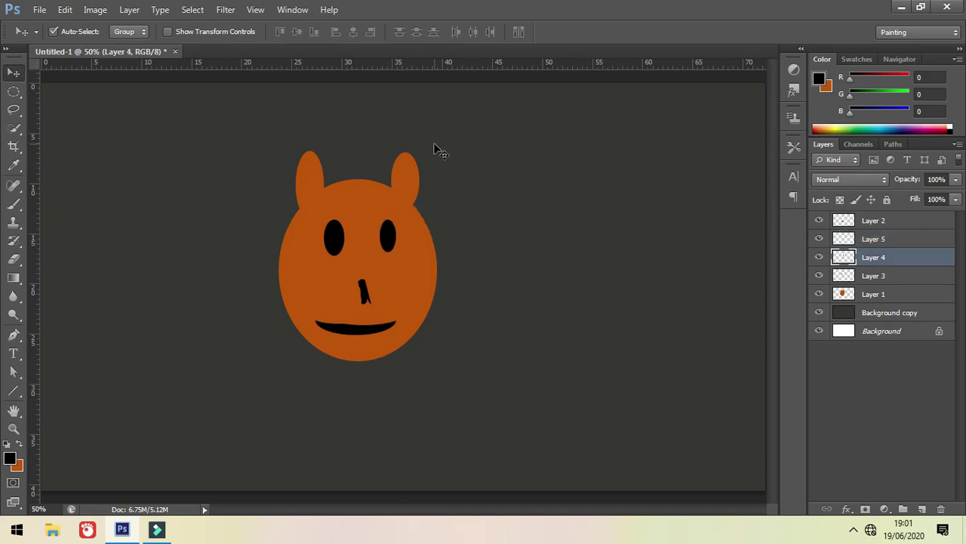
mouse_move(421, 160)
left_mouse_down()
mouse_move(413, 183)
mouse_move(453, 157)
left_mouse_up()
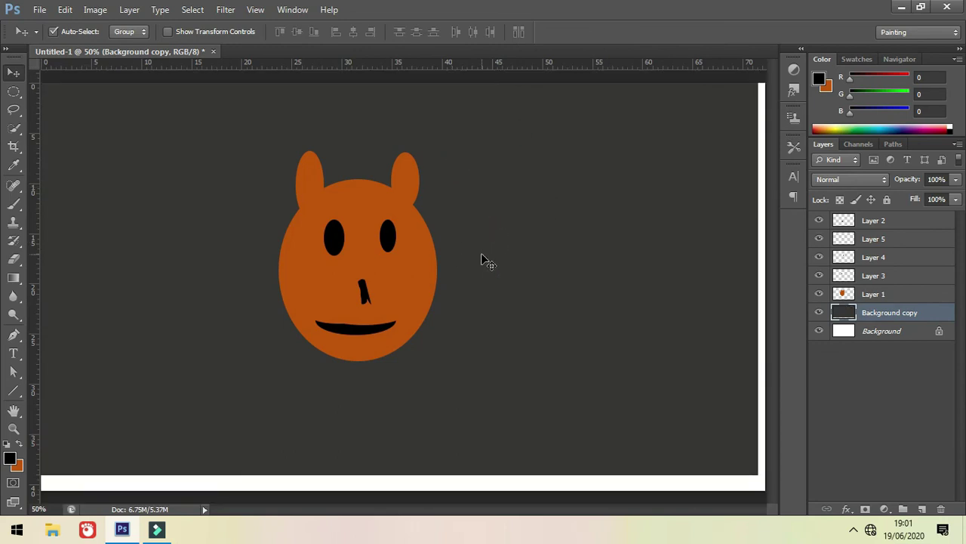
Nudge mouth, nose and orange head, and drag the dark grey background back over the canvas.
left_click_drag(449, 254, 451, 261)
left_click(370, 331)
left_click_drag(370, 331, 379, 336)
left_click_drag(363, 284, 360, 296)
left_click(505, 313)
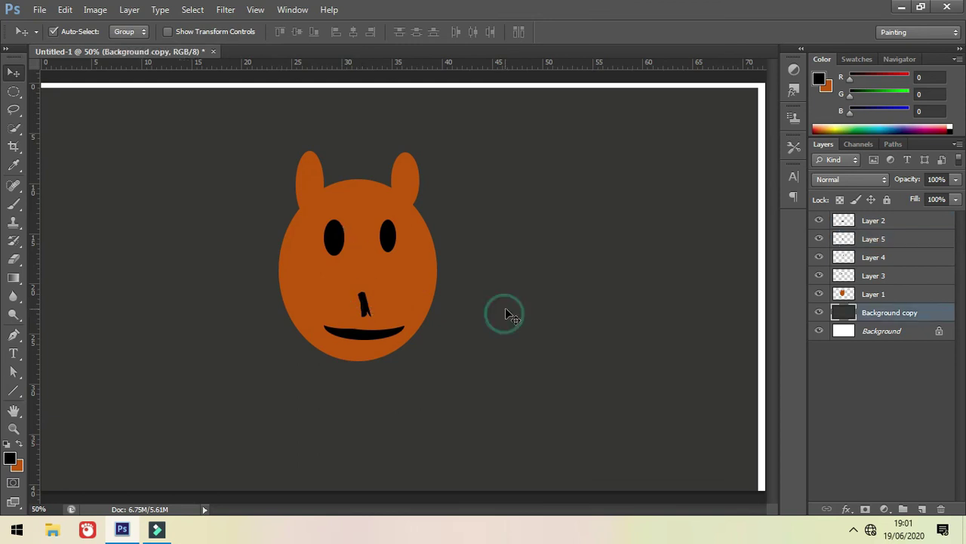
mouse_move(407, 268)
left_mouse_down()
mouse_move(414, 286)
mouse_move(430, 287)
left_mouse_up()
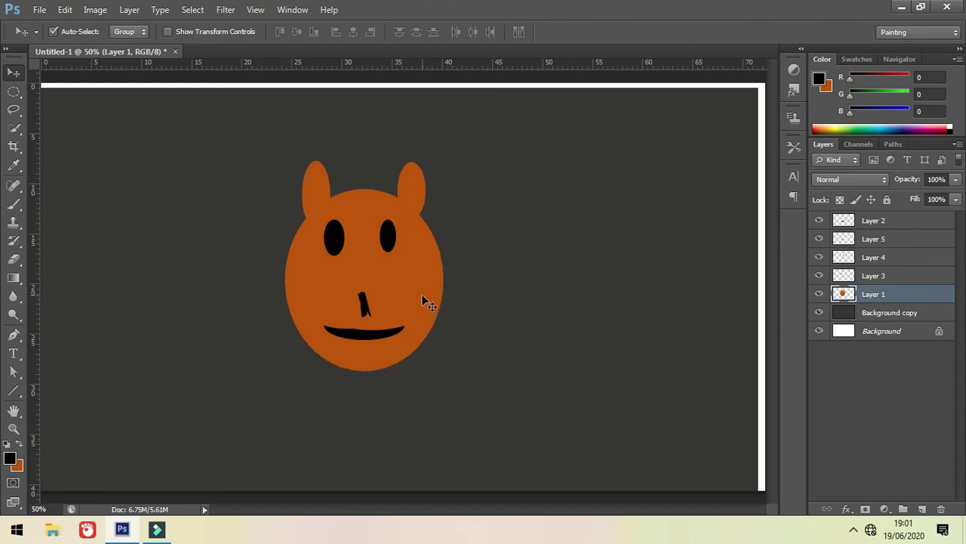
left_click_drag(421, 294, 422, 292)
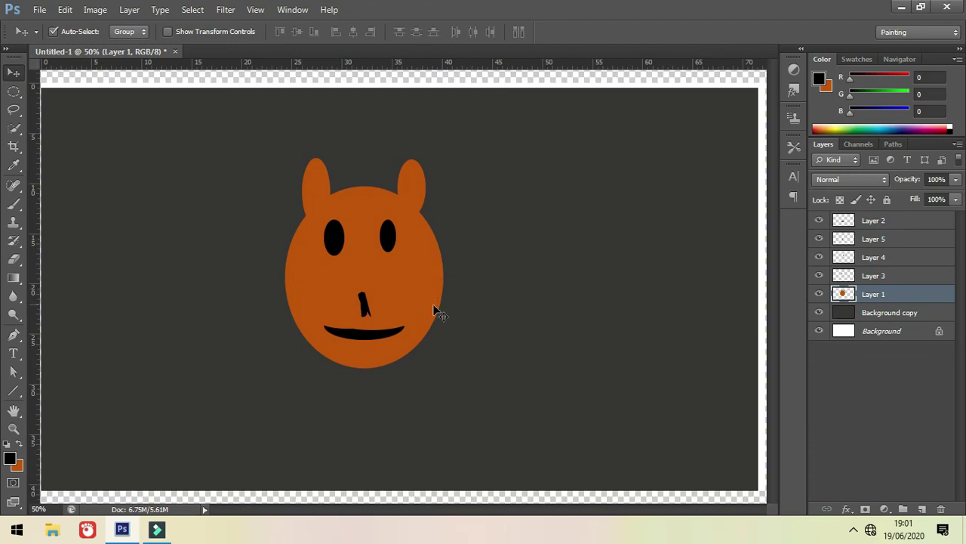
left_click_drag(501, 287, 506, 281)
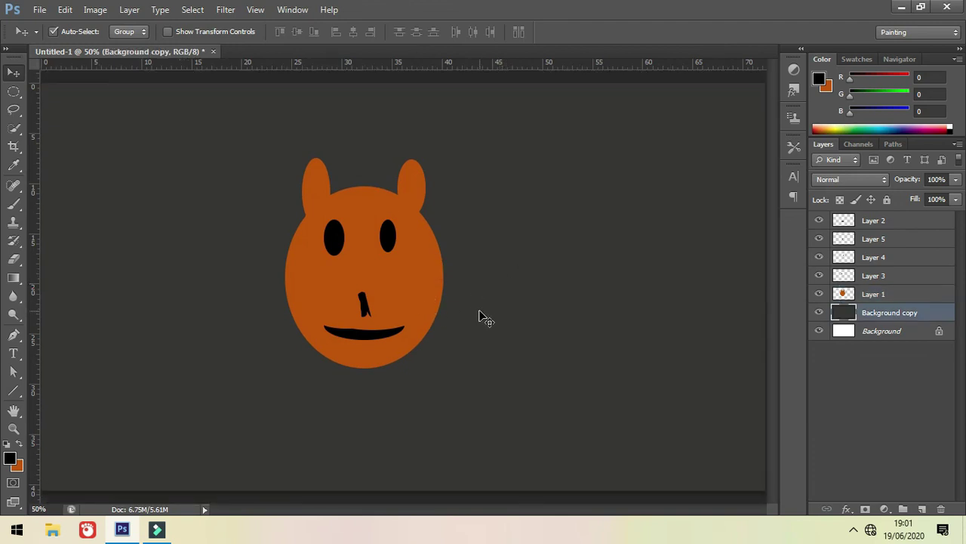